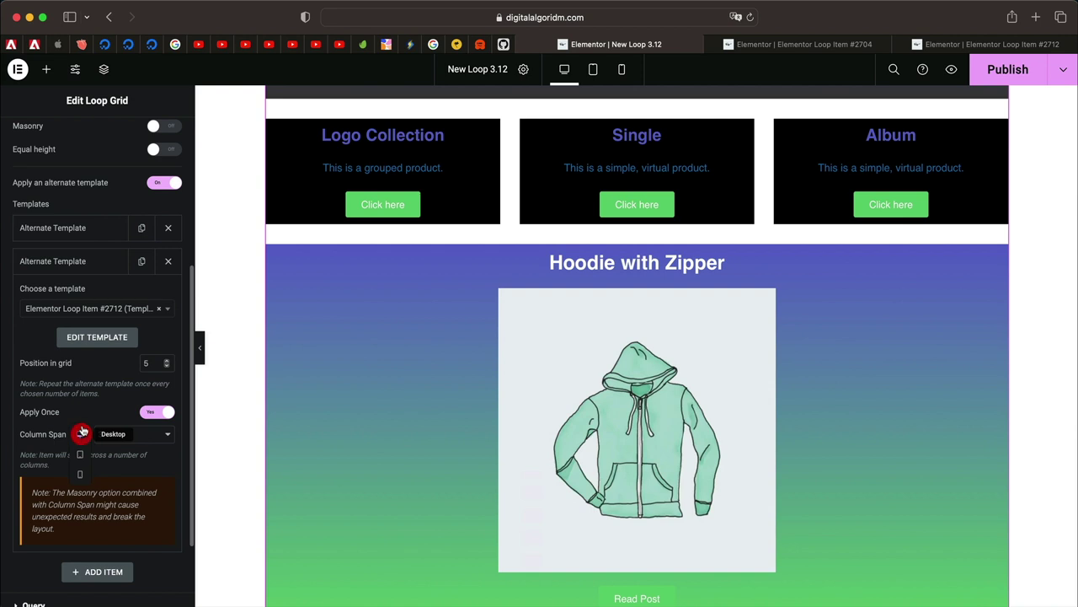
# Preview the loop grid and its full-width purple alternate card at tablet width
pyautogui.click(80, 454)
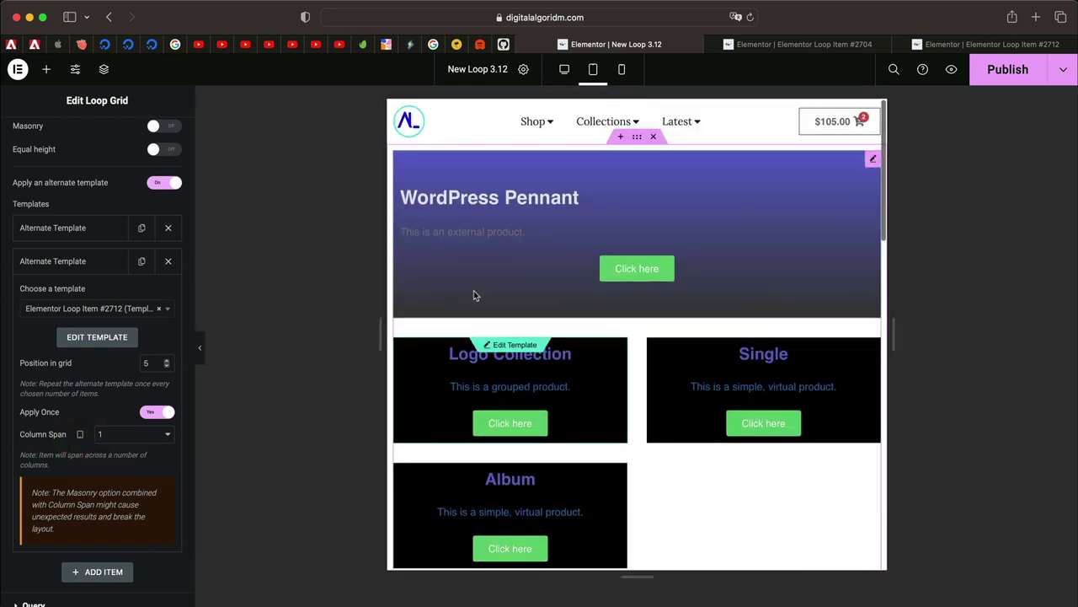
pyautogui.scroll(-5, 642, 341)
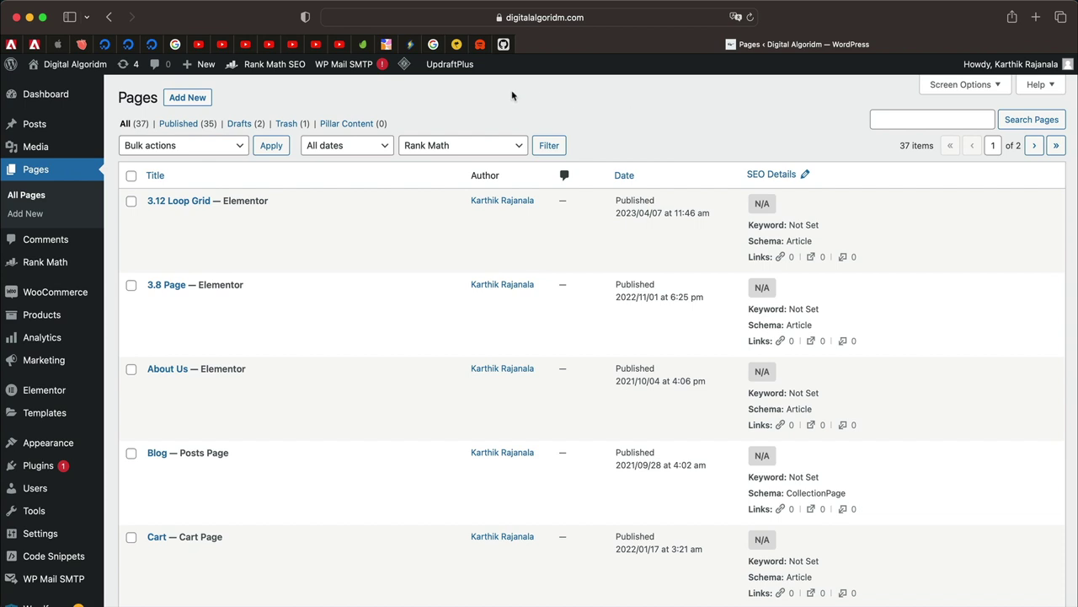
# Create and publish a page titled 'New Loop 3.12' using the Elementor Full Width template
pyautogui.click(190, 98)
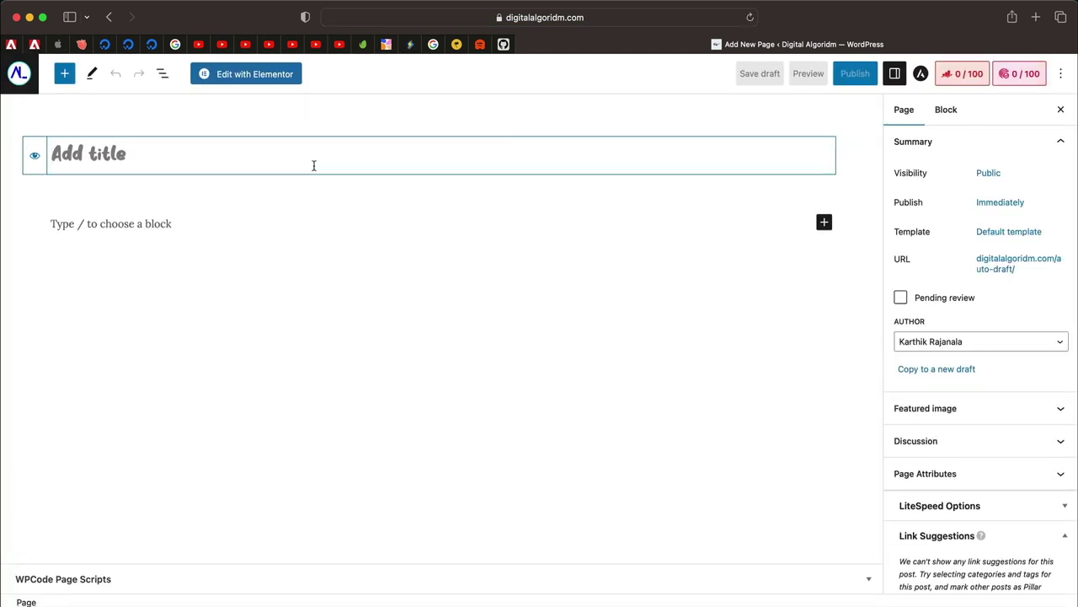
pyautogui.write('New L')
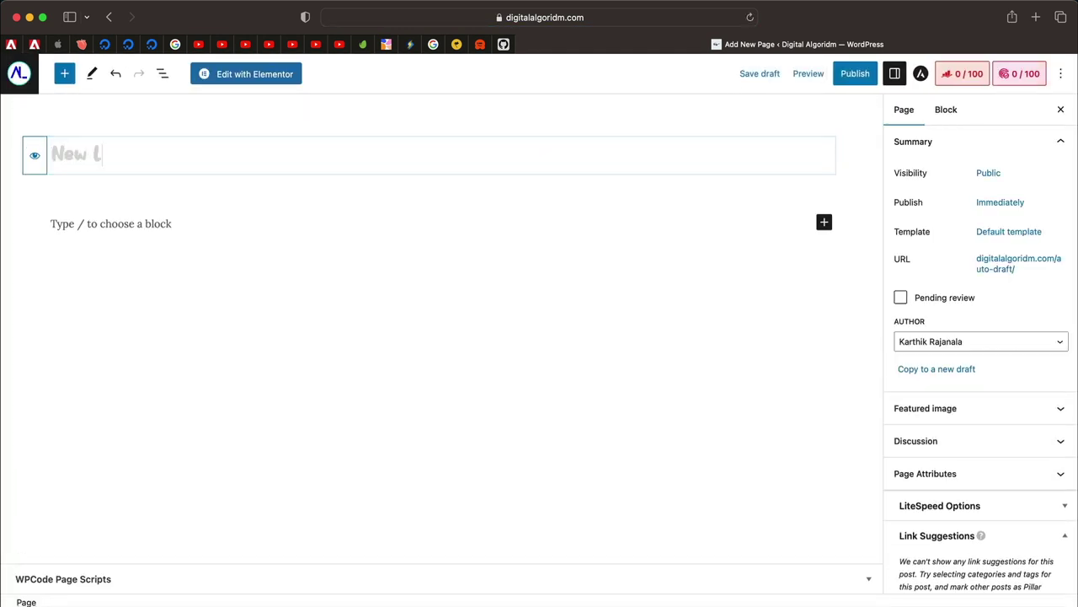
pyautogui.write('oop 3.12')
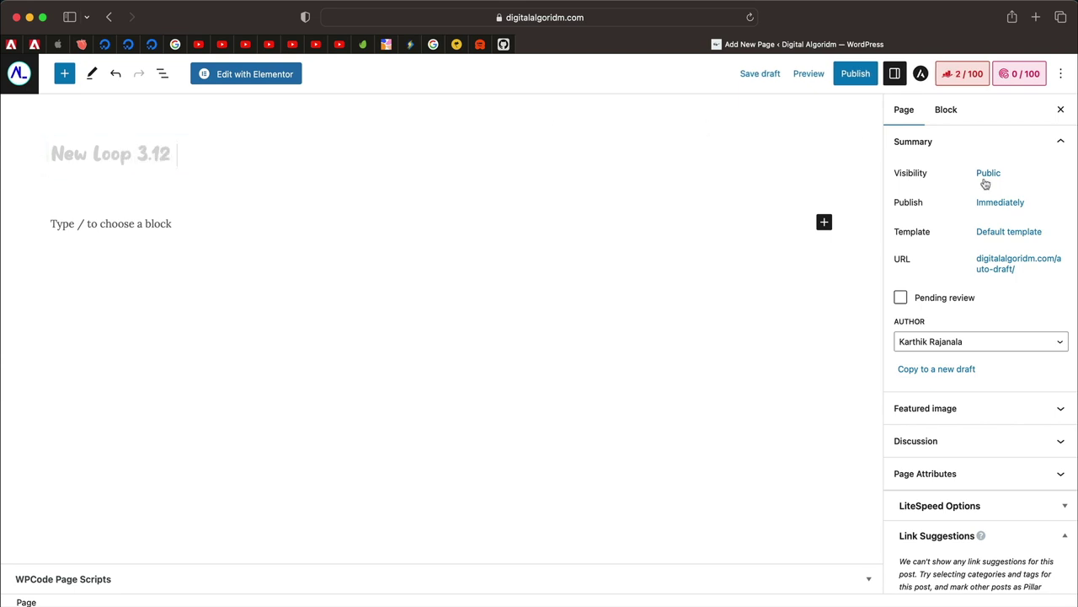
pyautogui.click(1001, 234)
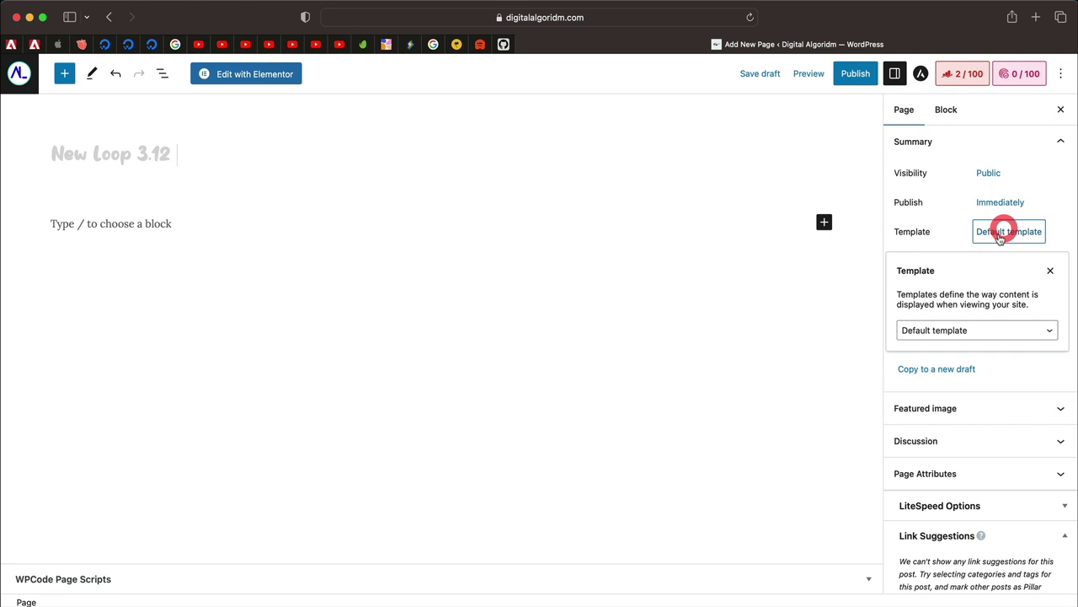
pyautogui.click(985, 331)
pyautogui.click(974, 356)
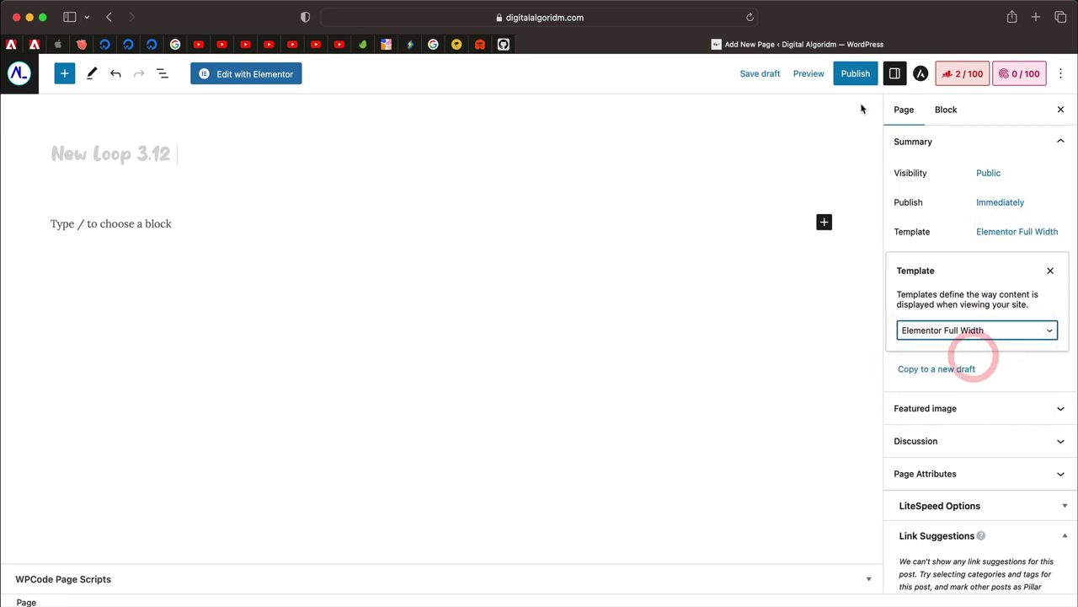
pyautogui.click(856, 73)
pyautogui.click(947, 74)
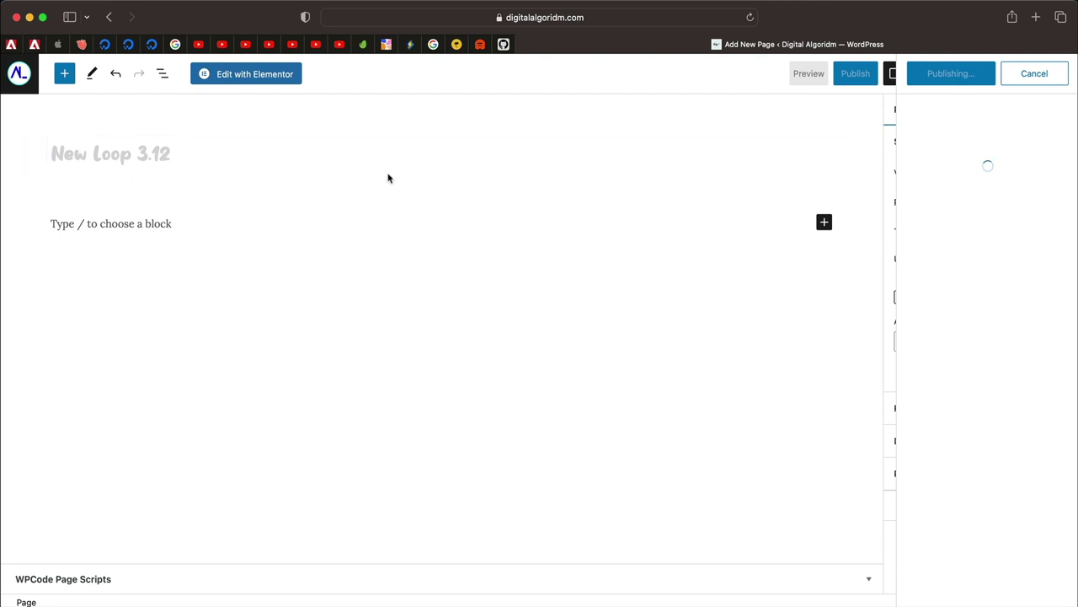
# Edit the page in Elementor and place a Loop Grid widget found by searching 'loop'
pyautogui.click(250, 81)
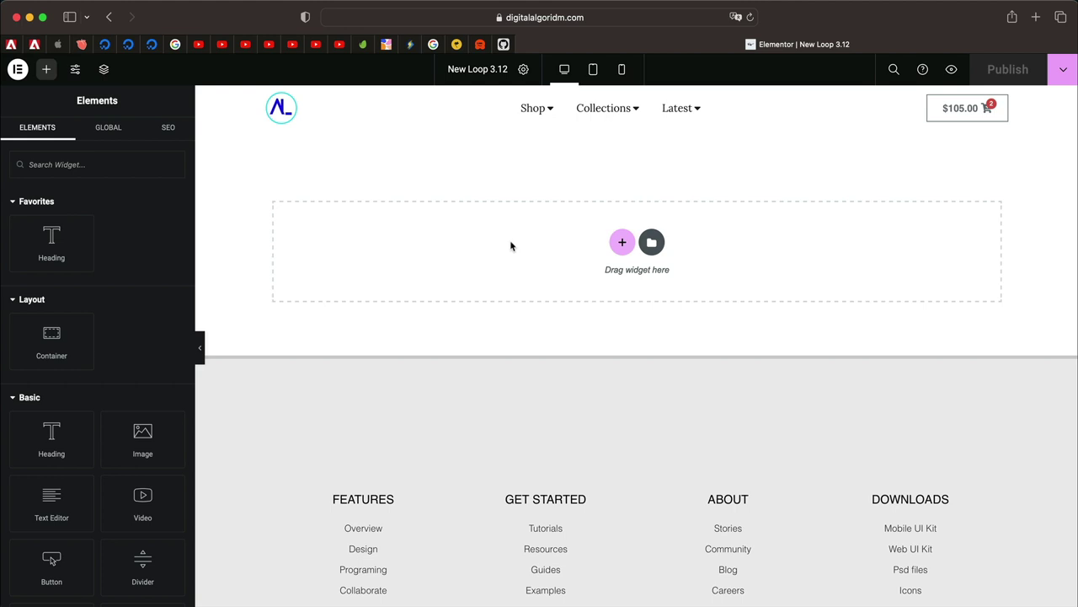
pyautogui.click(96, 164)
pyautogui.write('loop')
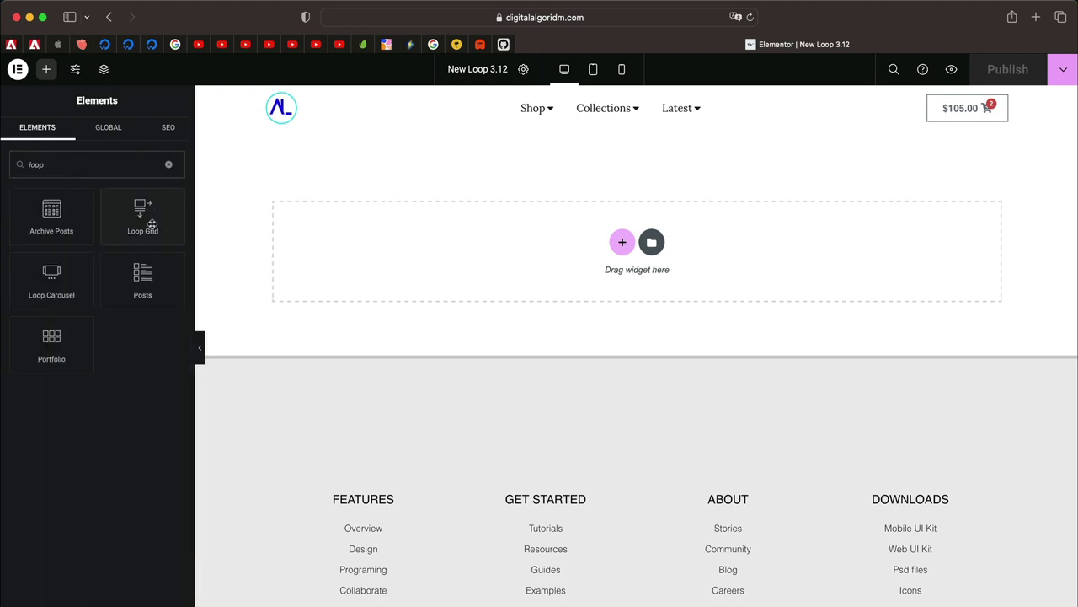
pyautogui.moveTo(150, 224); pyautogui.dragTo(404, 260)
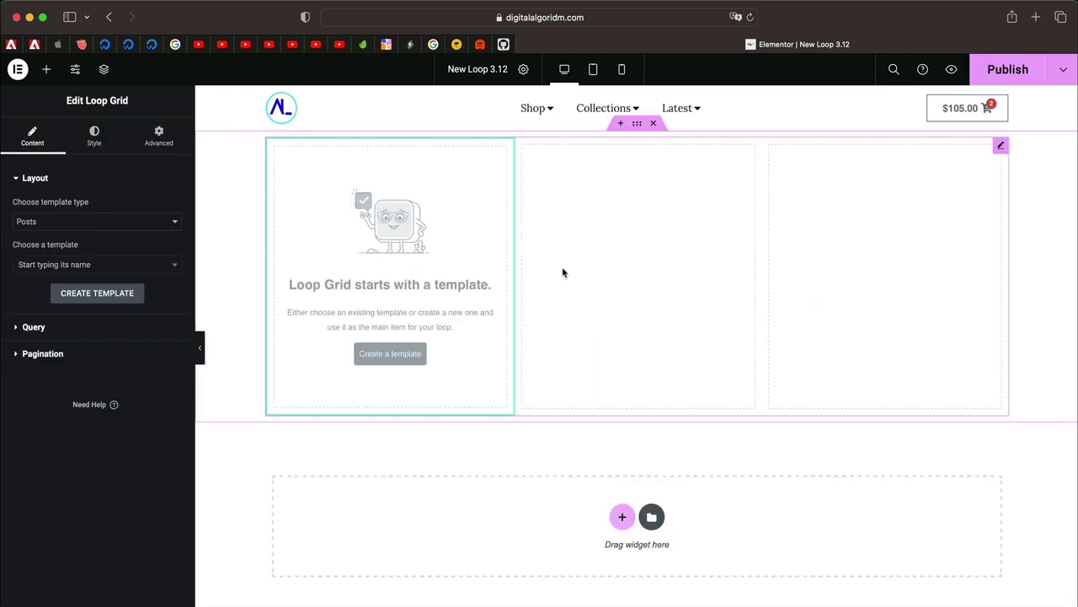
# Keep Posts as the grid's source and create a new loop item template, saving the page
pyautogui.click(93, 222)
pyautogui.click(82, 220)
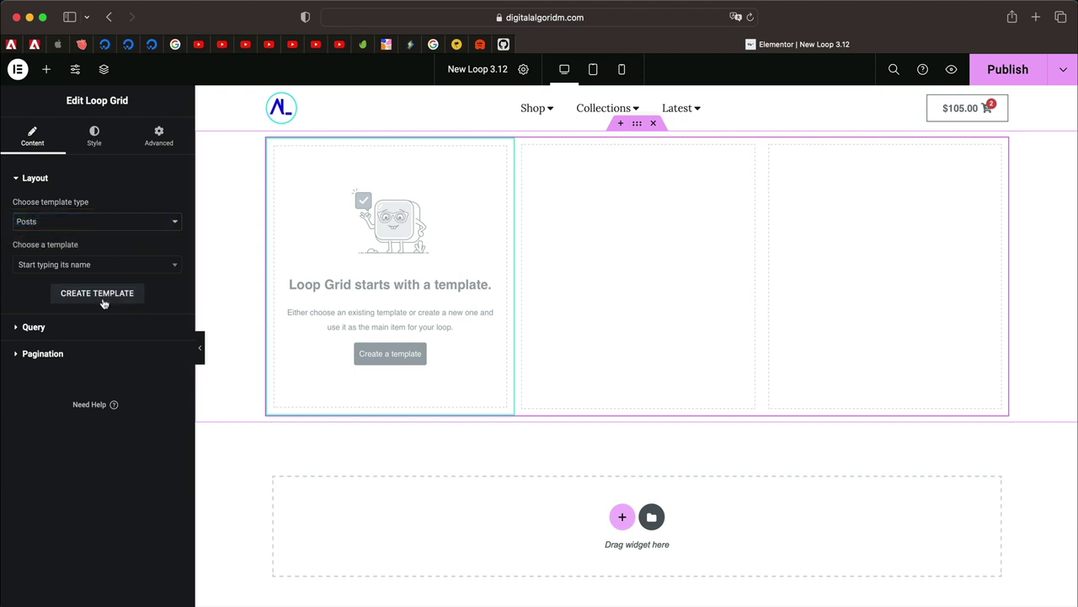
pyautogui.click(101, 300)
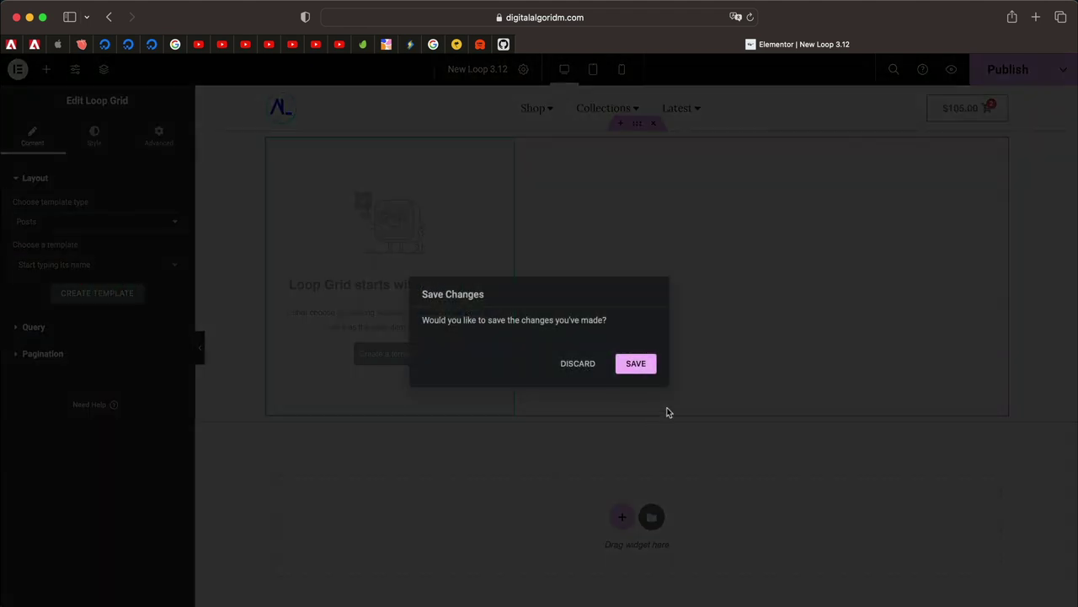
pyautogui.click(638, 364)
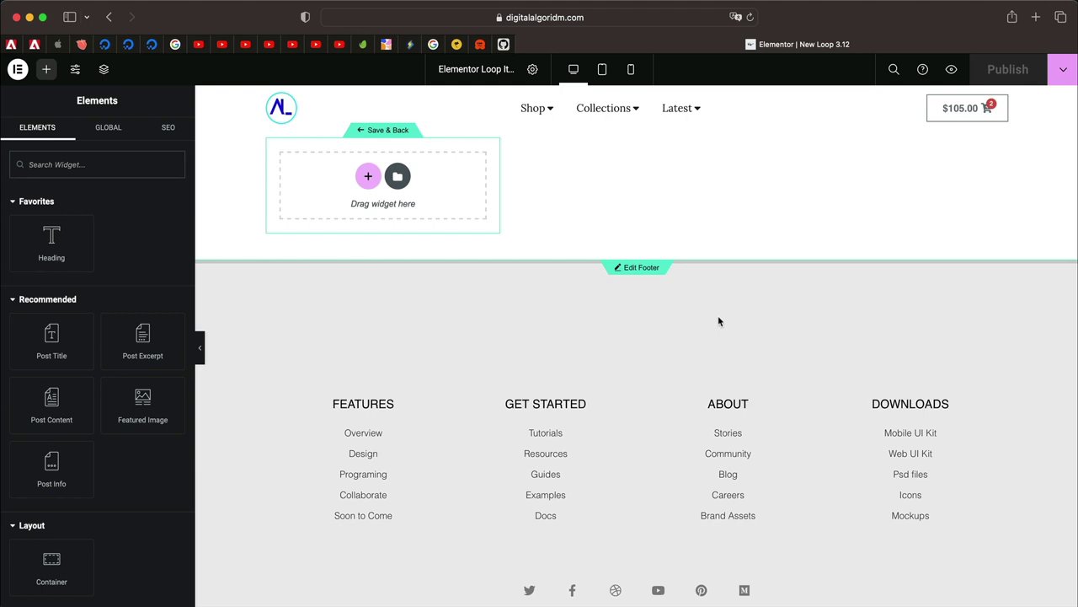
# Add a Post Title to the card and shrink its typography size to about 28
pyautogui.click(371, 180)
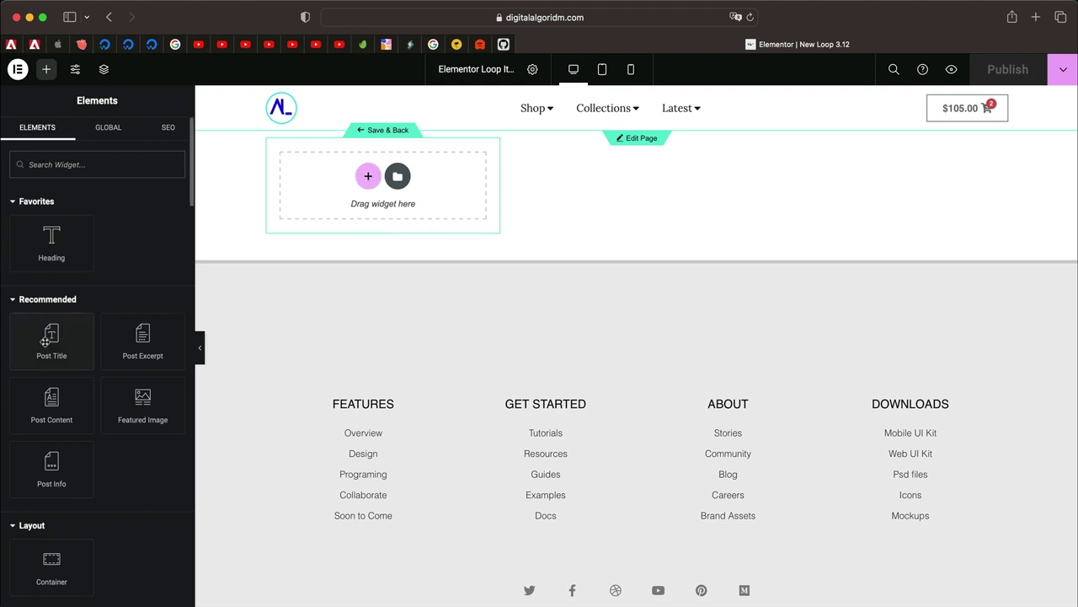
pyautogui.moveTo(47, 342); pyautogui.dragTo(370, 184)
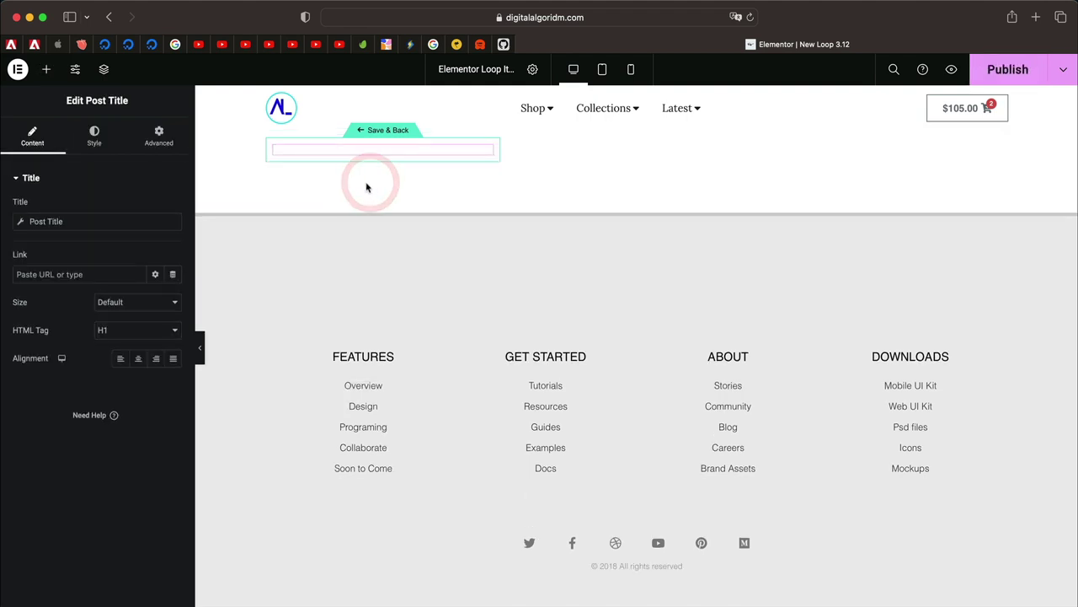
pyautogui.click(106, 145)
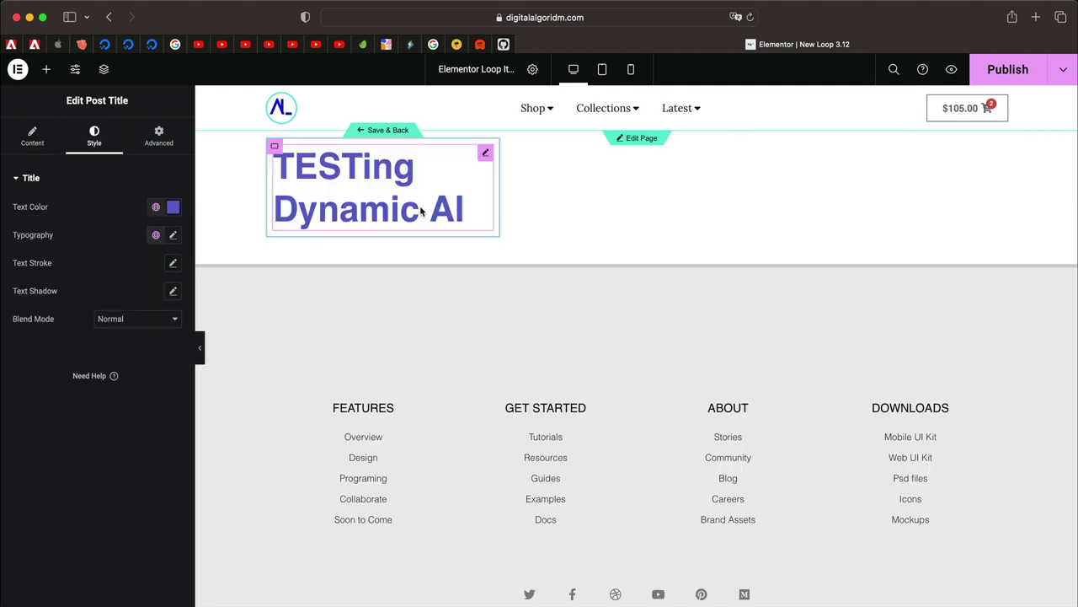
pyautogui.click(169, 237)
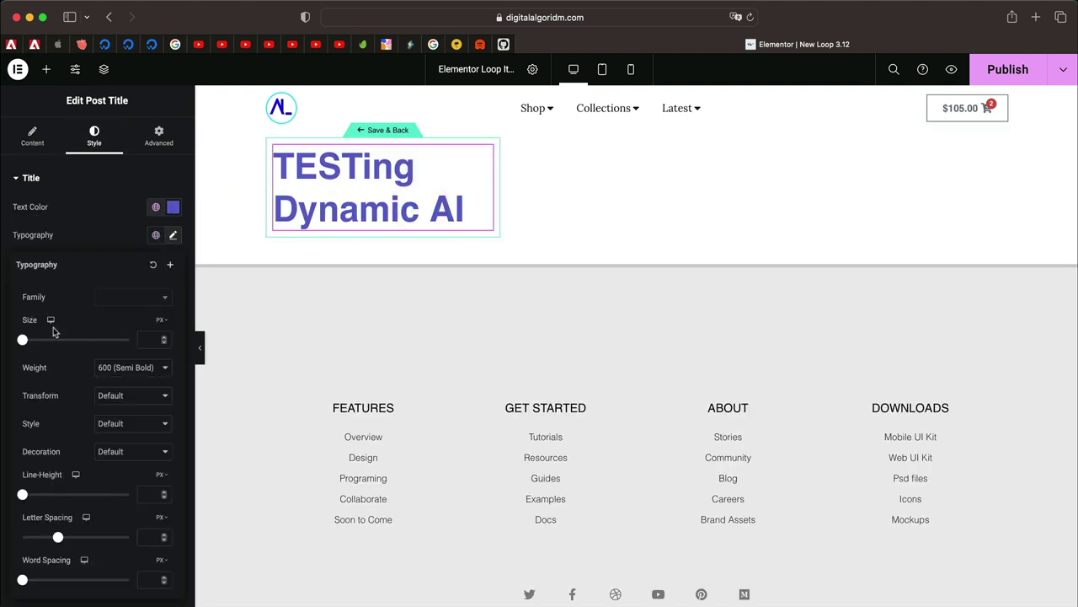
pyautogui.moveTo(23, 340); pyautogui.dragTo(35, 340)
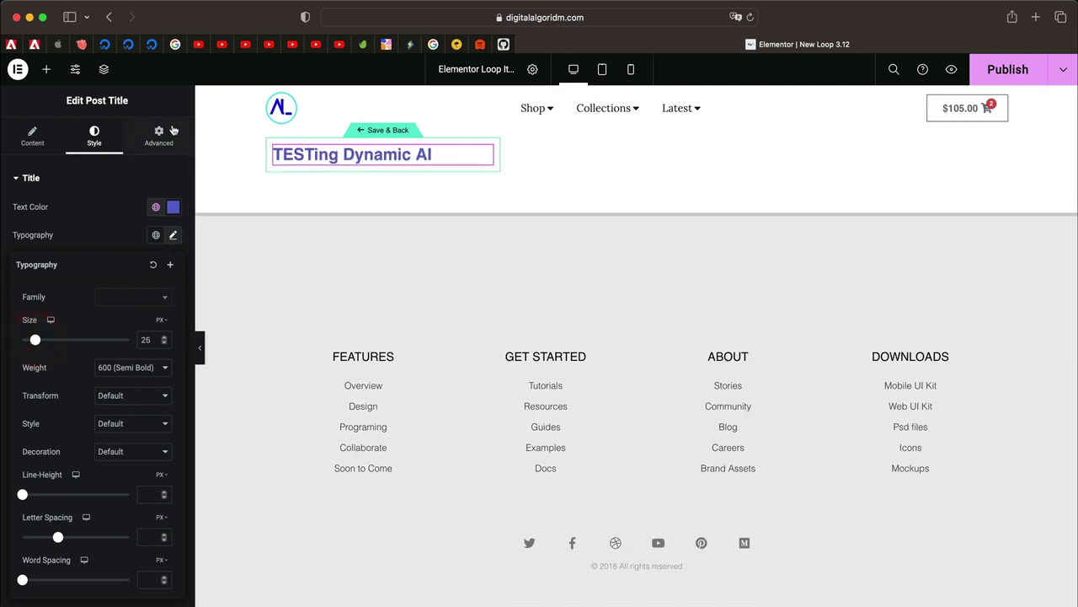
# Place a Post Excerpt widget below the title
pyautogui.click(424, 157)
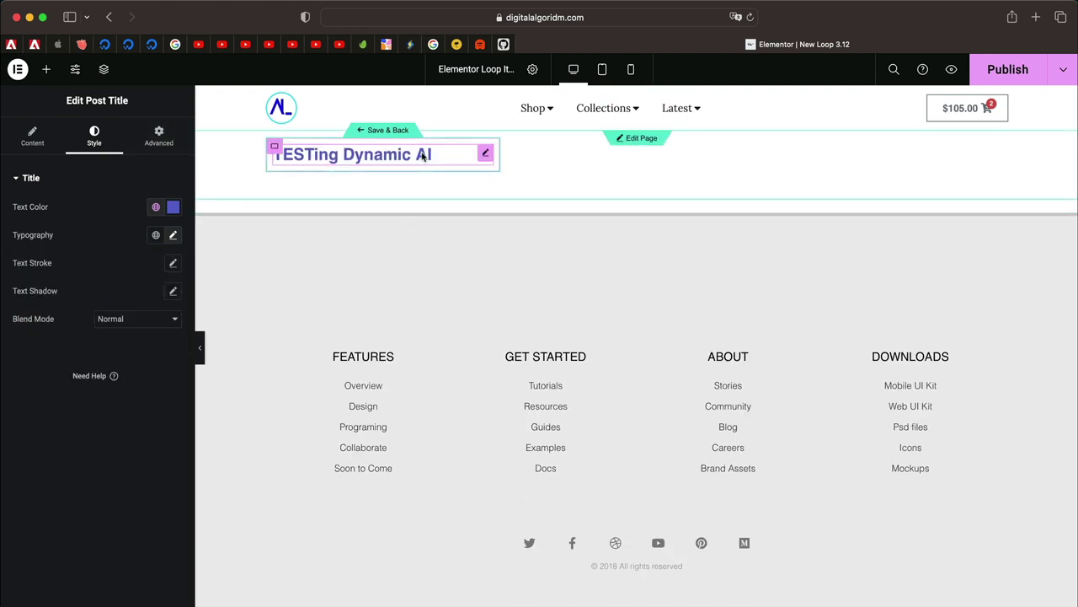
pyautogui.click(46, 69)
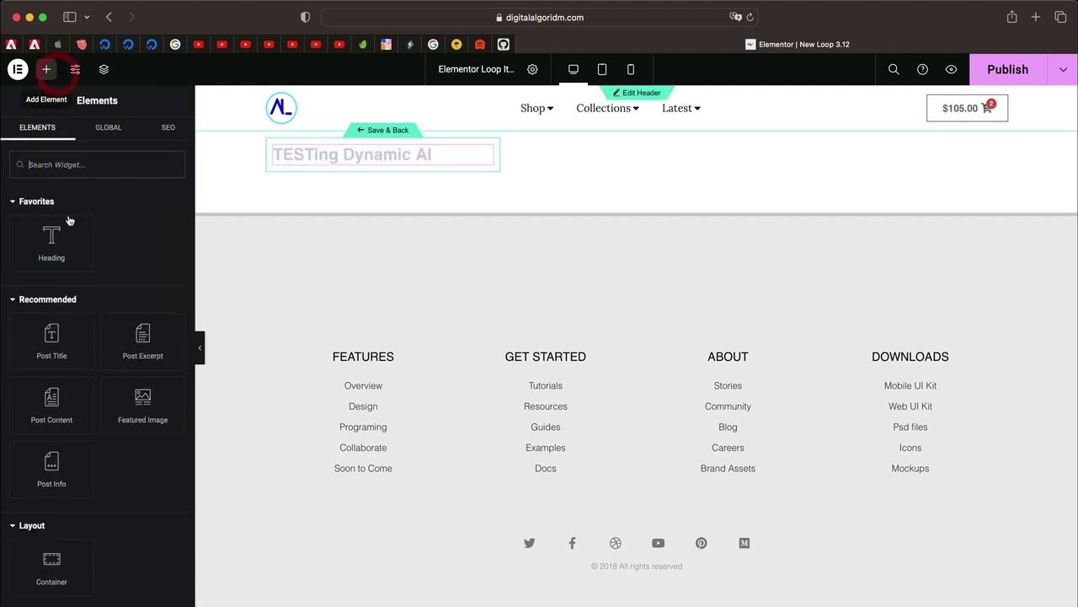
pyautogui.moveTo(162, 339); pyautogui.dragTo(345, 160)
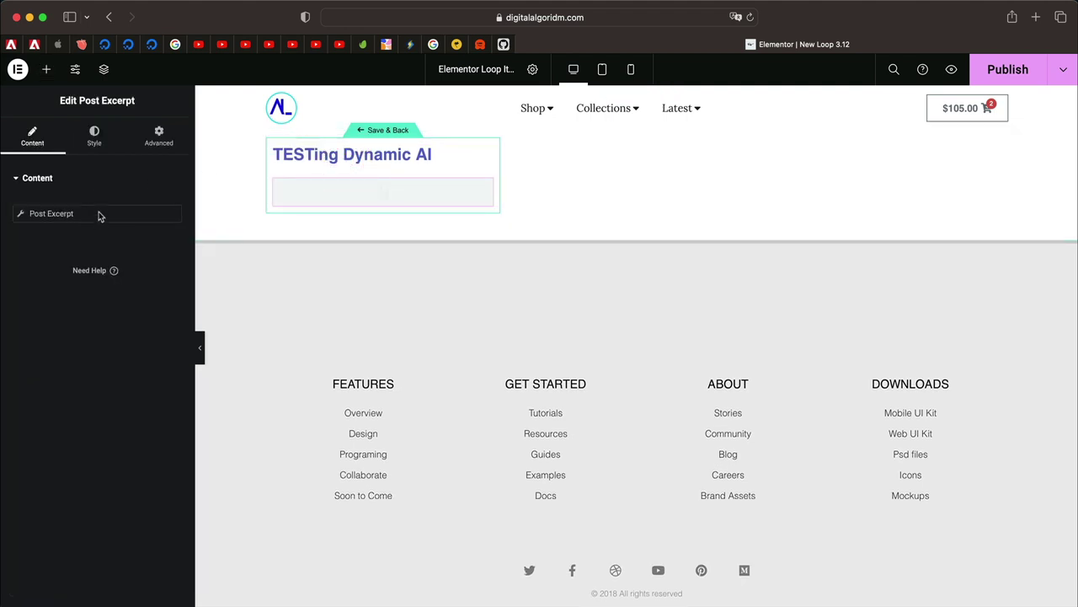
# Review the Post Excerpt's global colour options in its Style tab
pyautogui.click(94, 140)
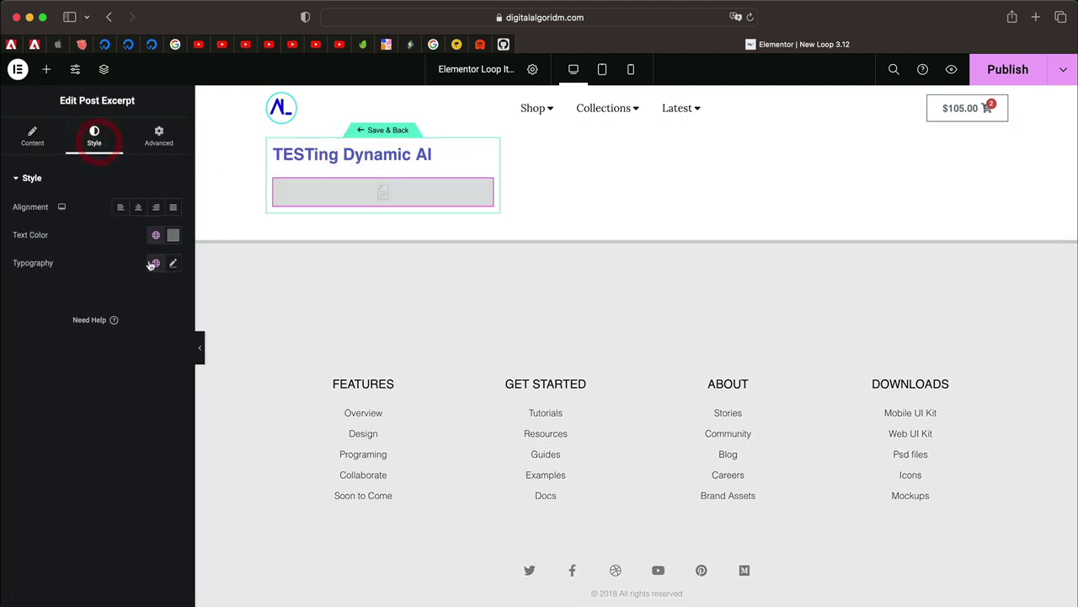
pyautogui.click(159, 236)
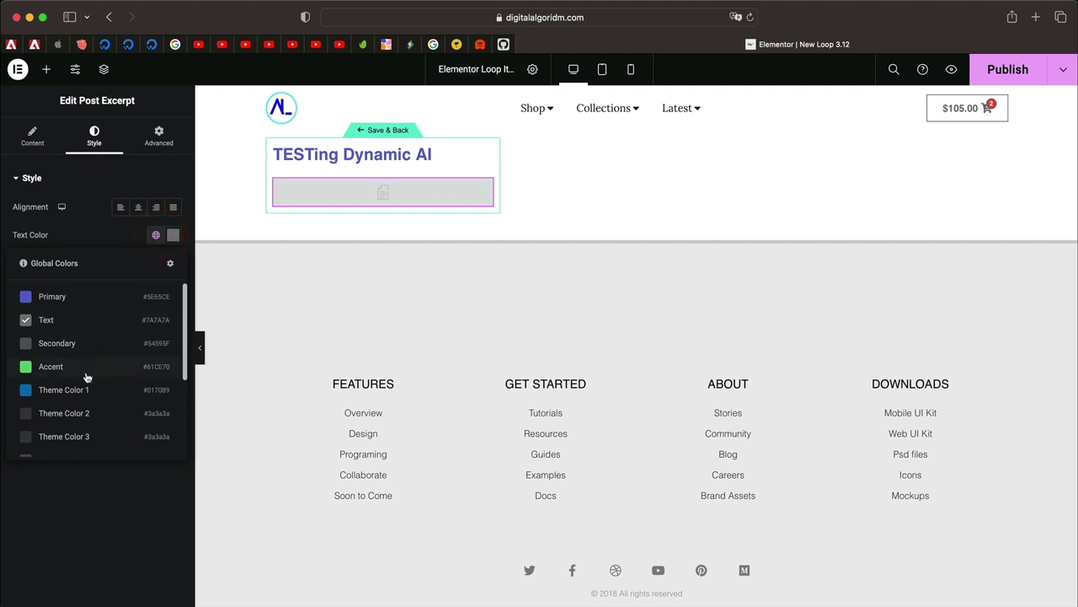
pyautogui.press('Escape')
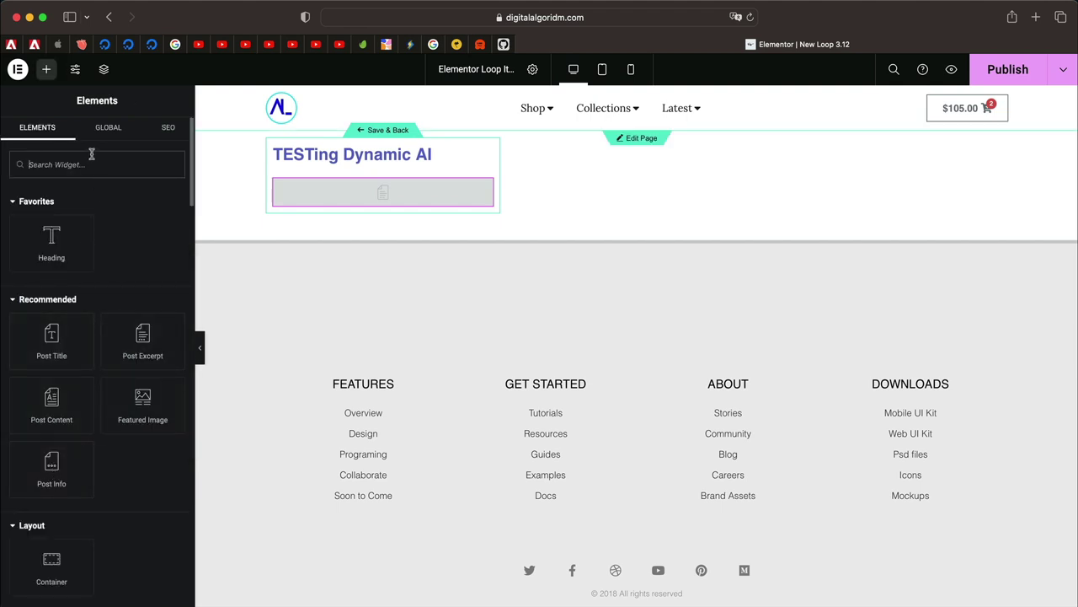
# Add a centred button below the excerpt, linked dynamically to each post's URL
pyautogui.write('butt')
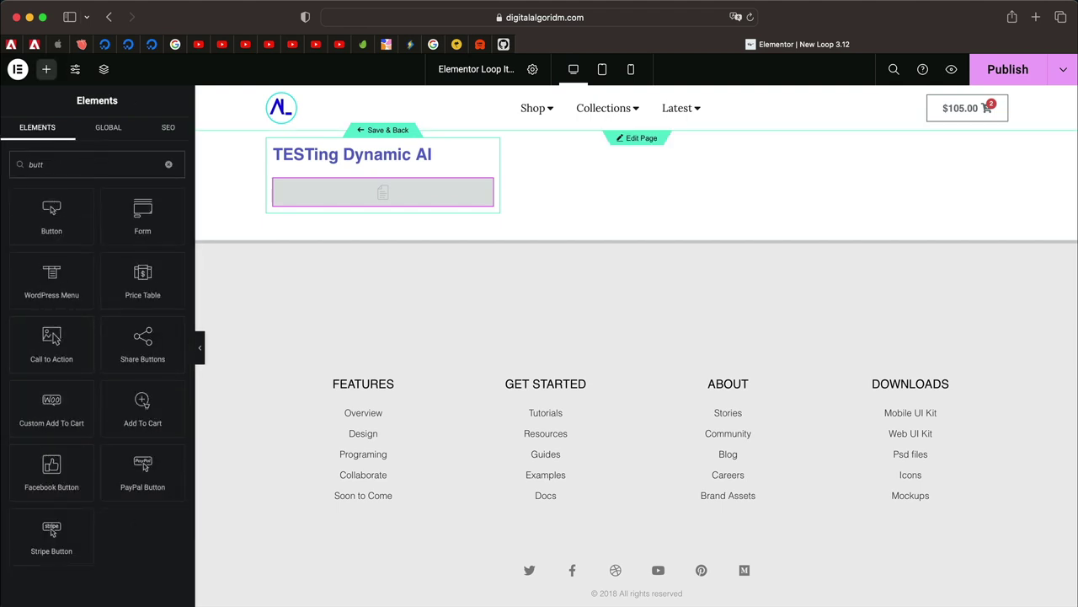
pyautogui.moveTo(38, 218); pyautogui.dragTo(357, 205)
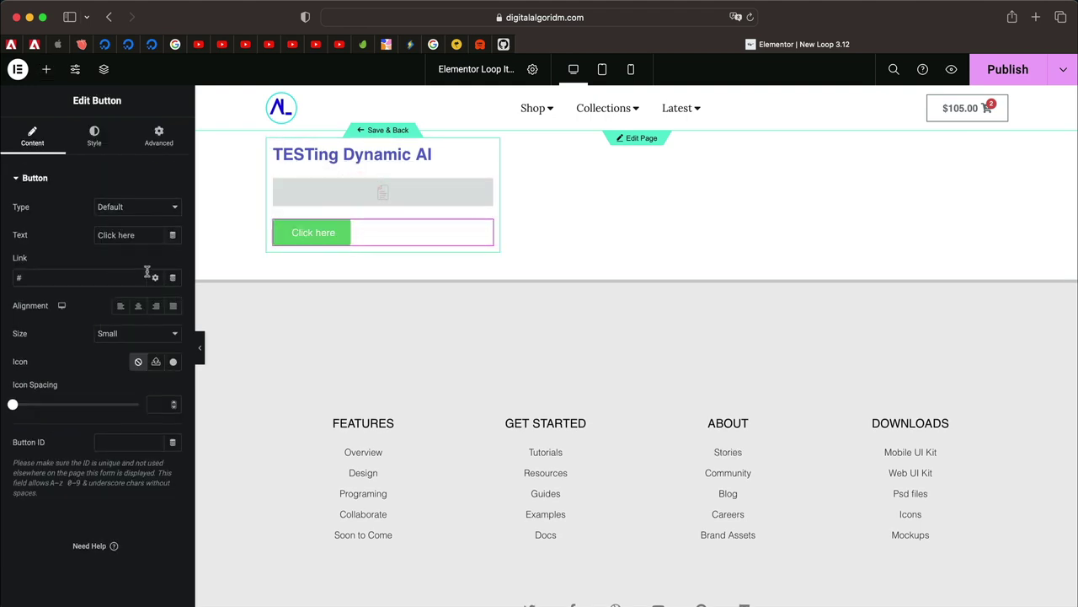
pyautogui.click(173, 277)
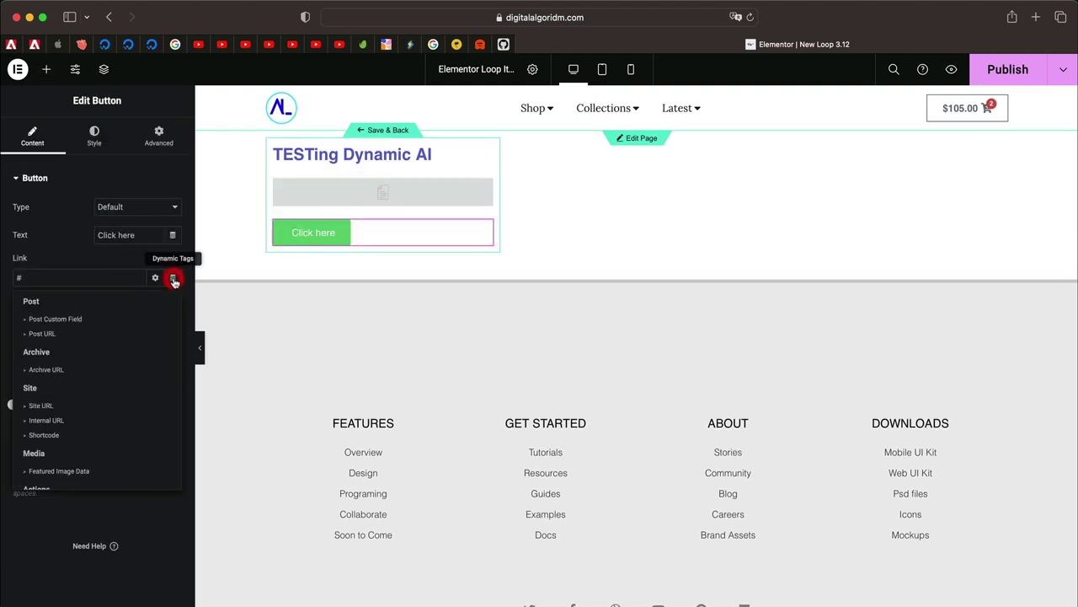
pyautogui.click(97, 335)
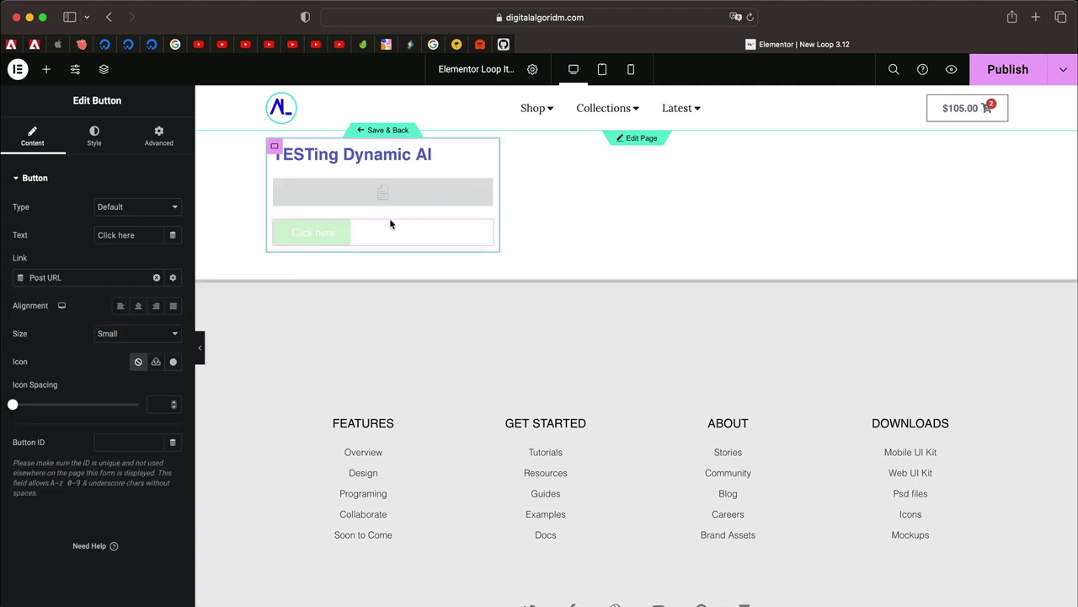
pyautogui.click(138, 305)
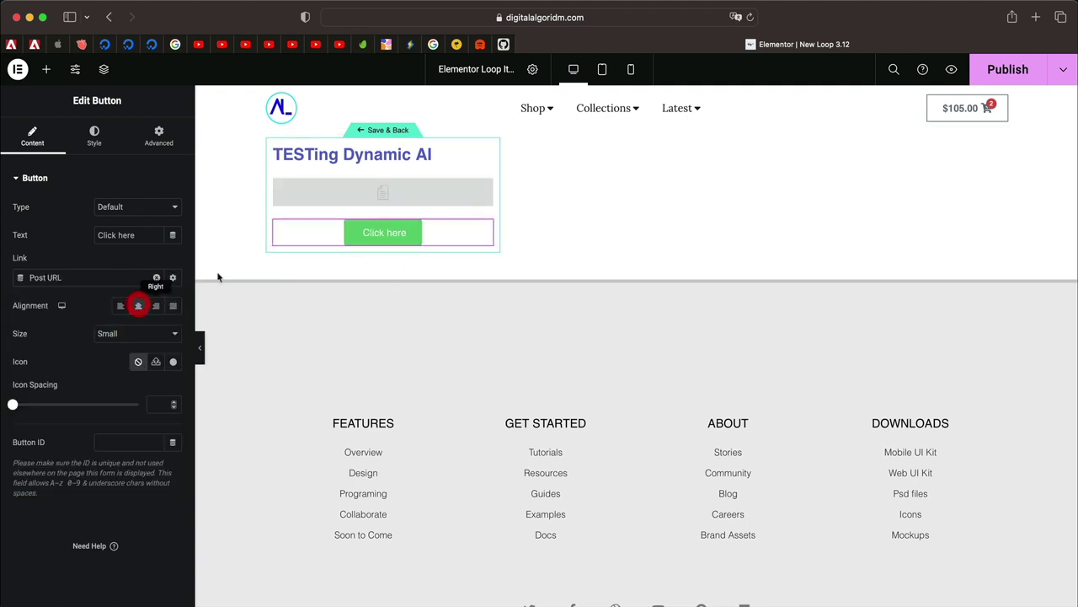
# Centre the Post Excerpt and Post Title, and set the title's HTML tag to H2
pyautogui.click(411, 192)
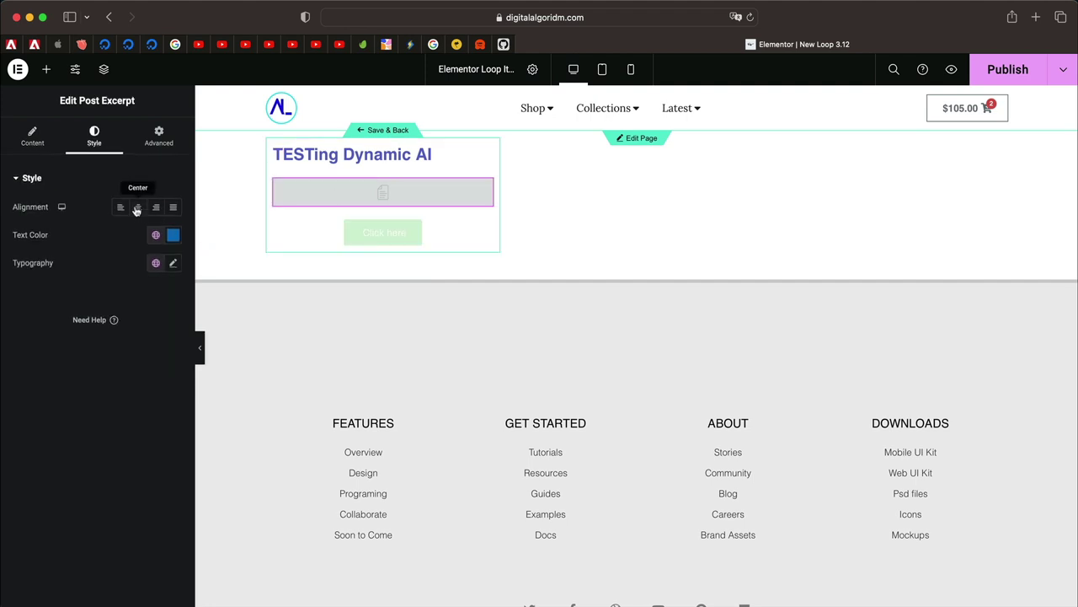
pyautogui.click(138, 207)
pyautogui.click(422, 156)
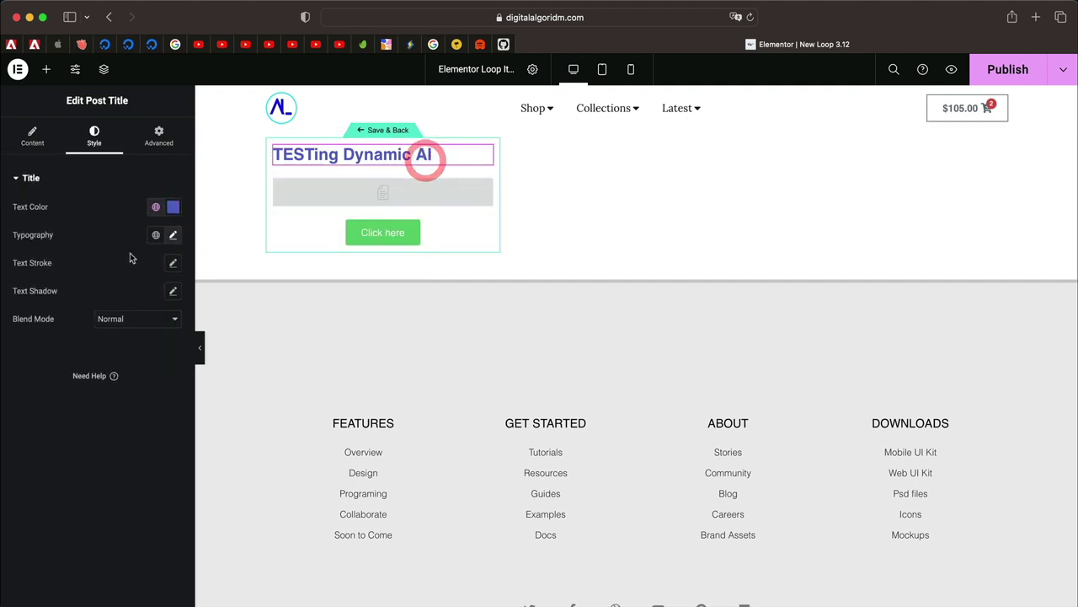
pyautogui.click(42, 142)
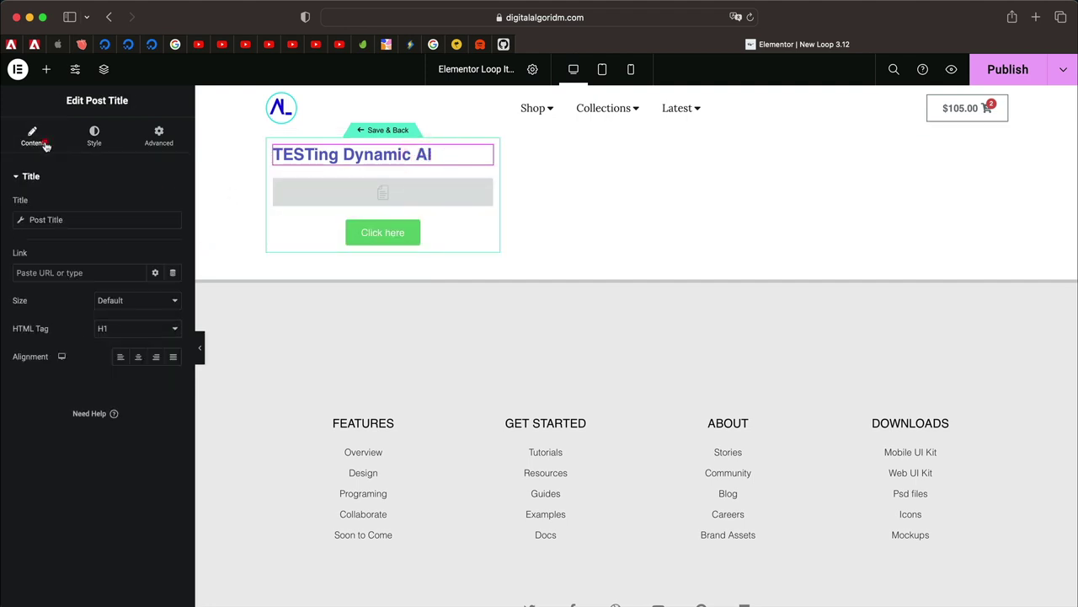
pyautogui.click(138, 357)
pyautogui.click(134, 333)
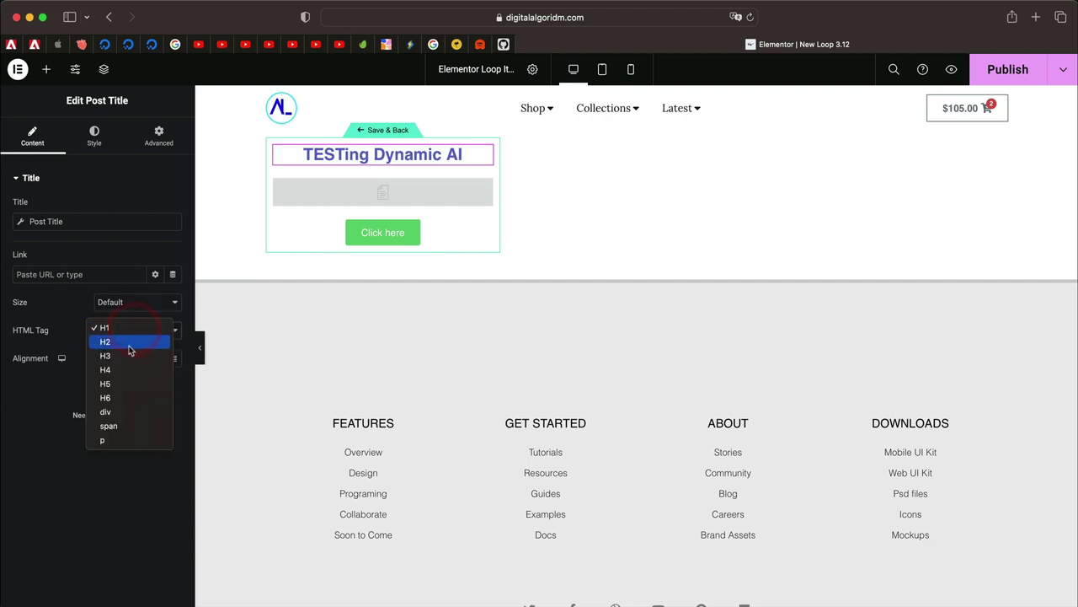
pyautogui.click(131, 342)
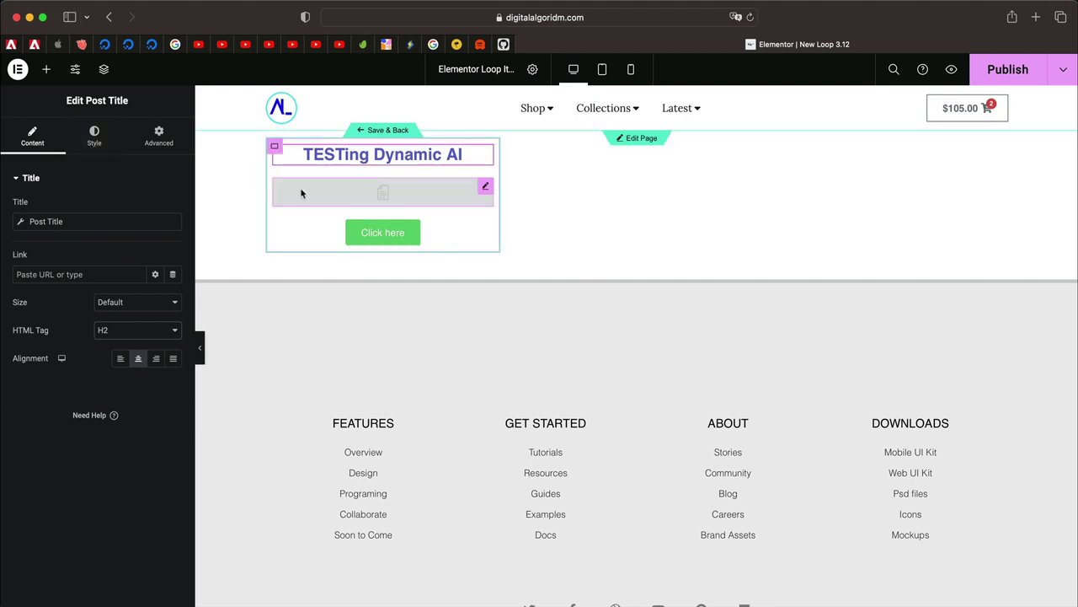
# Set the card container's background to Theme Color 9 (#000000), then Save & Back
pyautogui.click(103, 70)
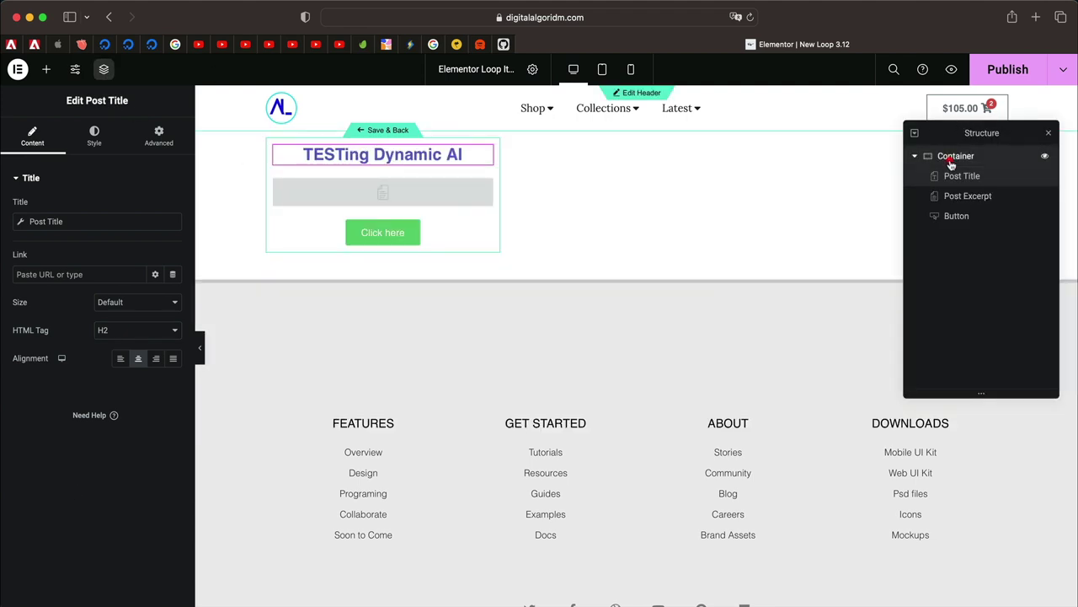
pyautogui.click(952, 157)
pyautogui.click(93, 135)
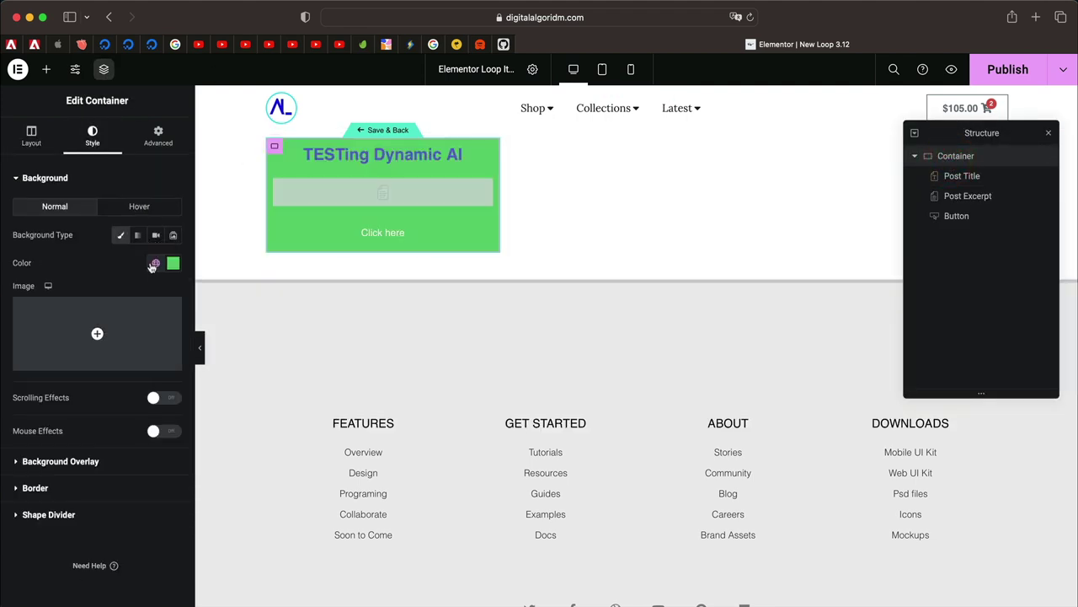
pyautogui.click(156, 263)
pyautogui.scroll(-5, 76, 426)
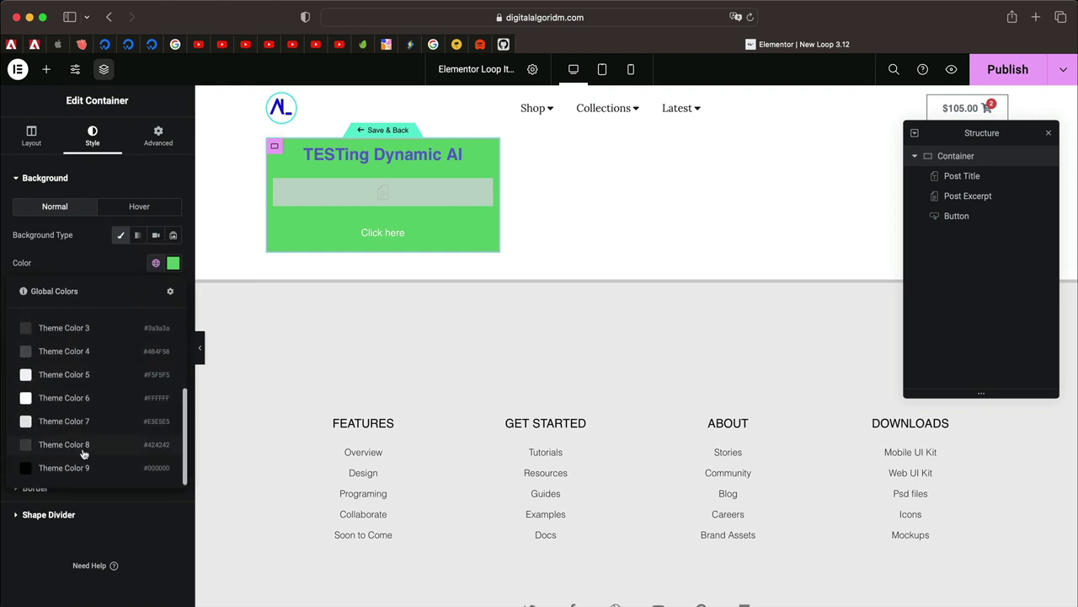
pyautogui.click(84, 468)
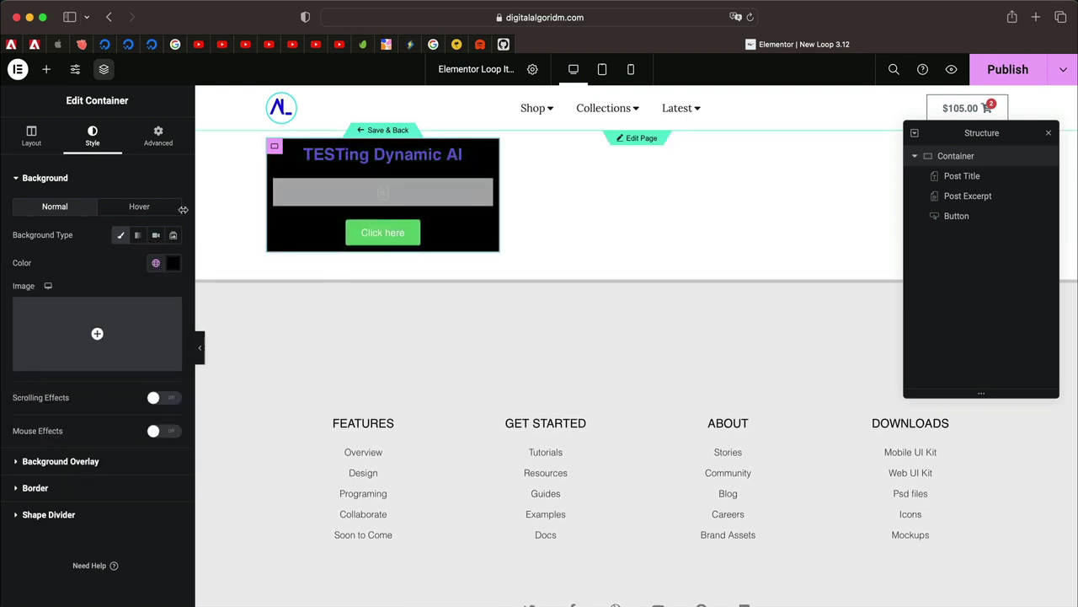
pyautogui.click(128, 179)
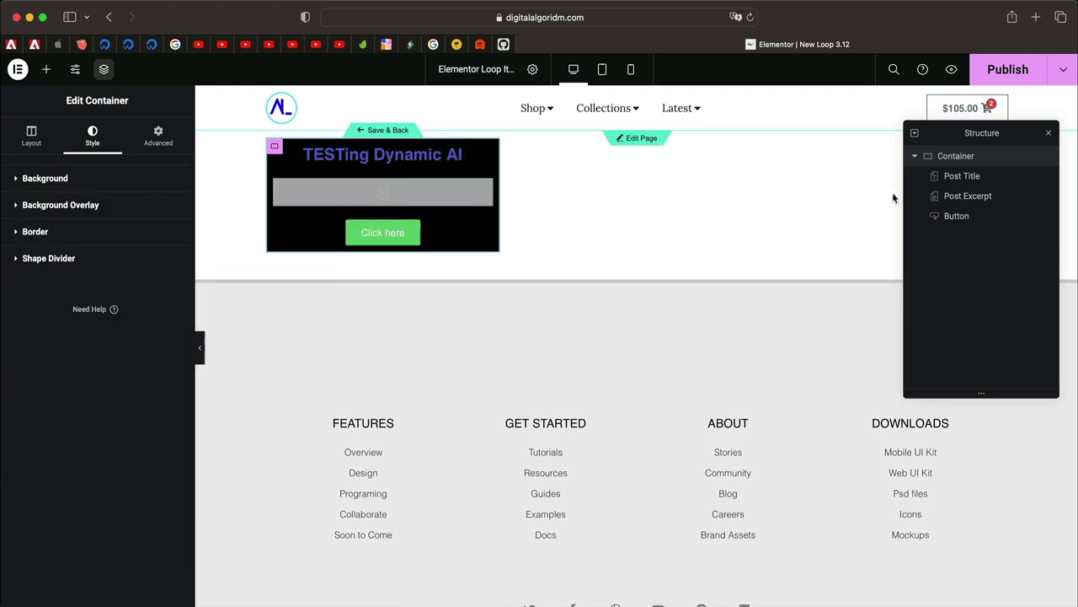
pyautogui.click(1049, 135)
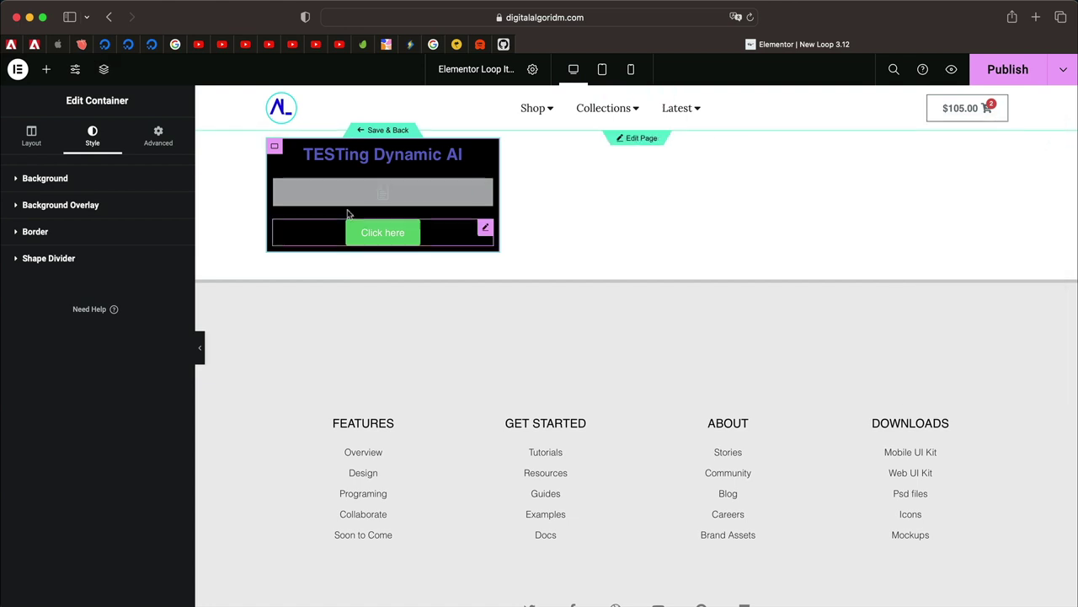
pyautogui.click(384, 130)
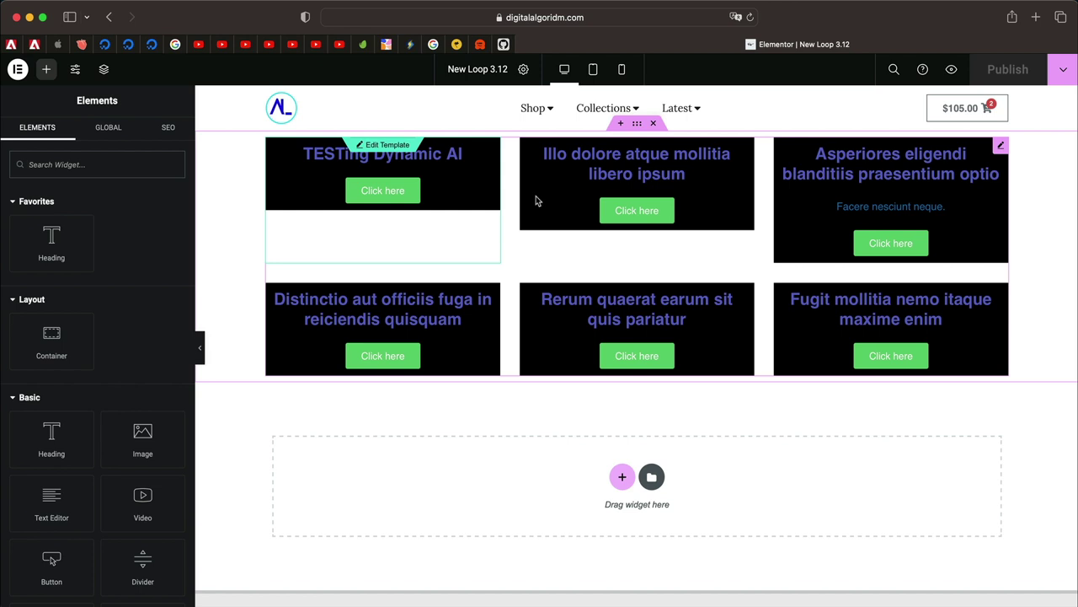
# Set the Loop Grid's Items Per Page to 9
pyautogui.click(1002, 149)
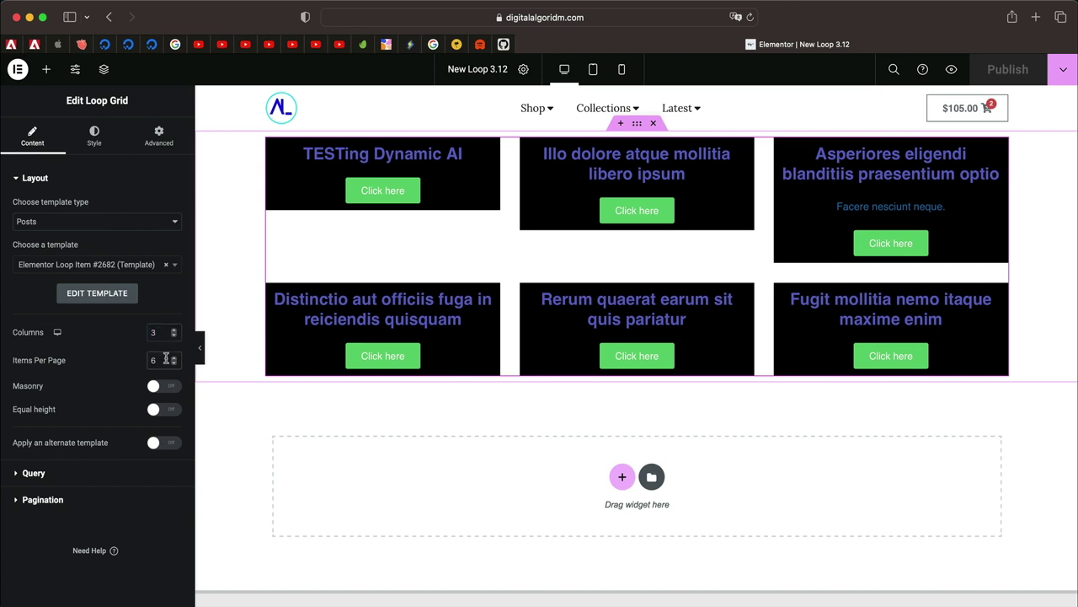
pyautogui.press('BackSpace')
pyautogui.write('9')
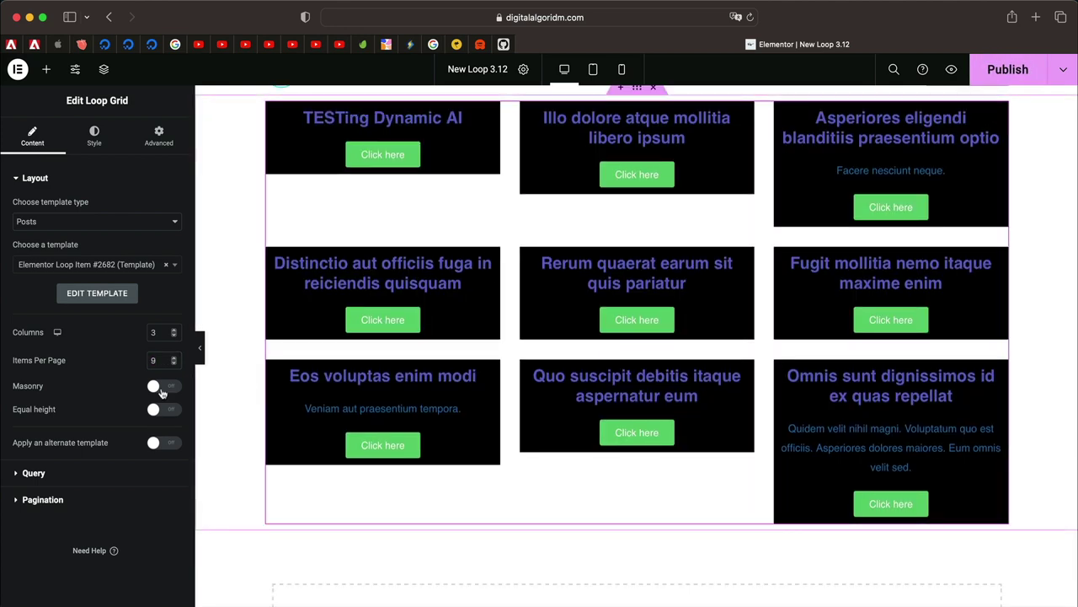
# Switch on Apply an alternate template, leaving Masonry off
pyautogui.click(162, 389)
pyautogui.click(162, 388)
pyautogui.click(162, 388)
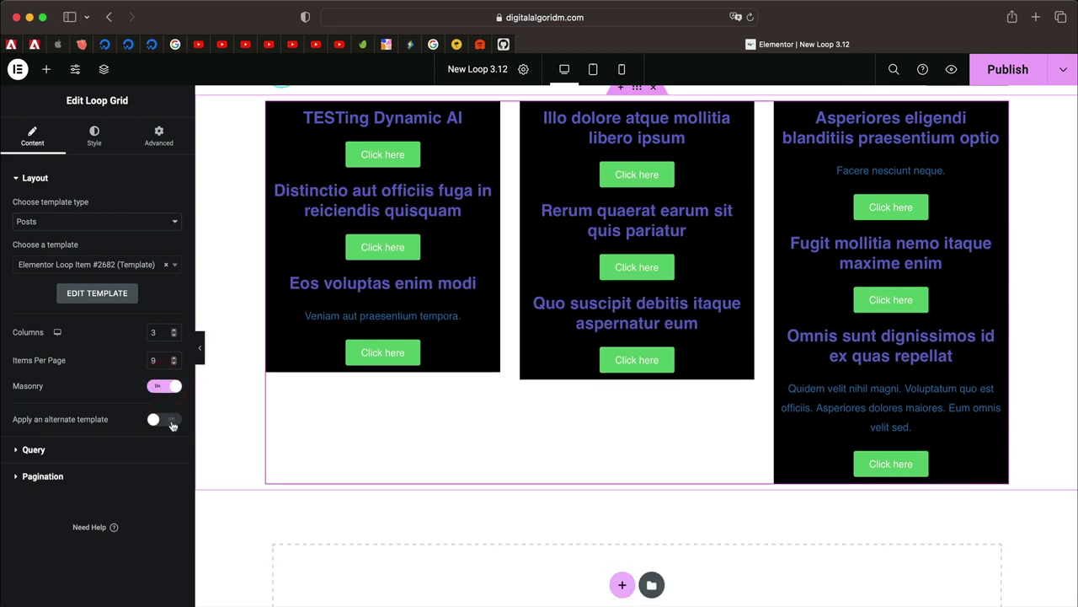
pyautogui.click(164, 420)
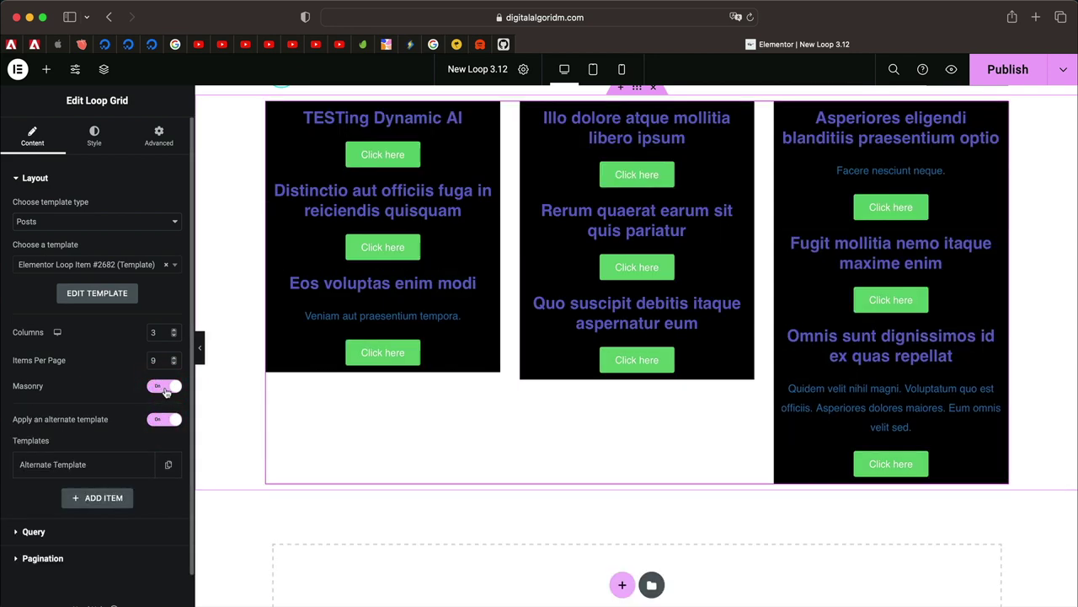
pyautogui.click(163, 387)
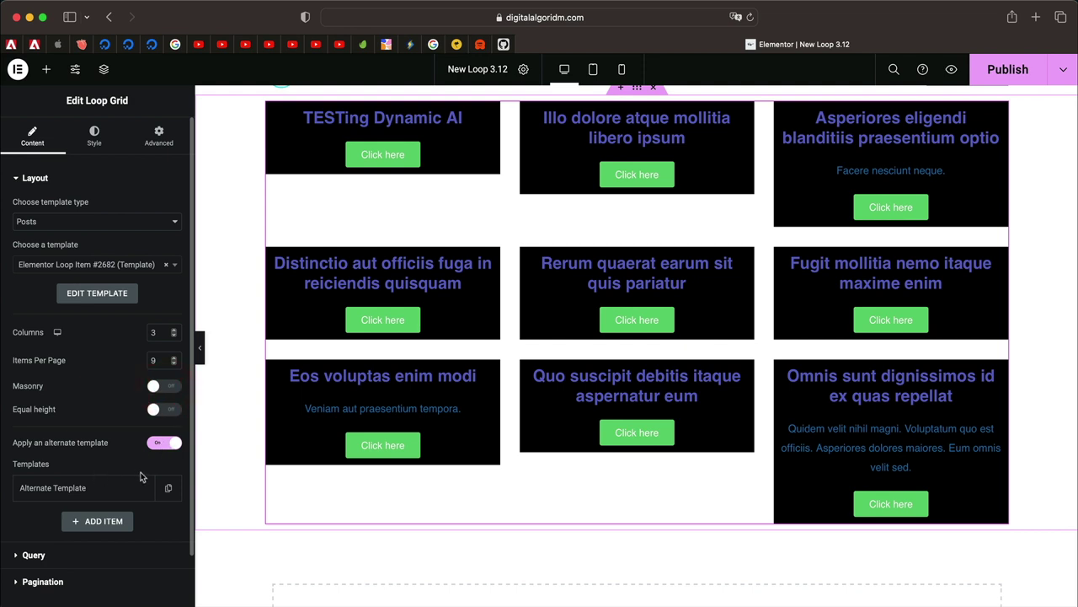
pyautogui.scroll(2, 332, 417)
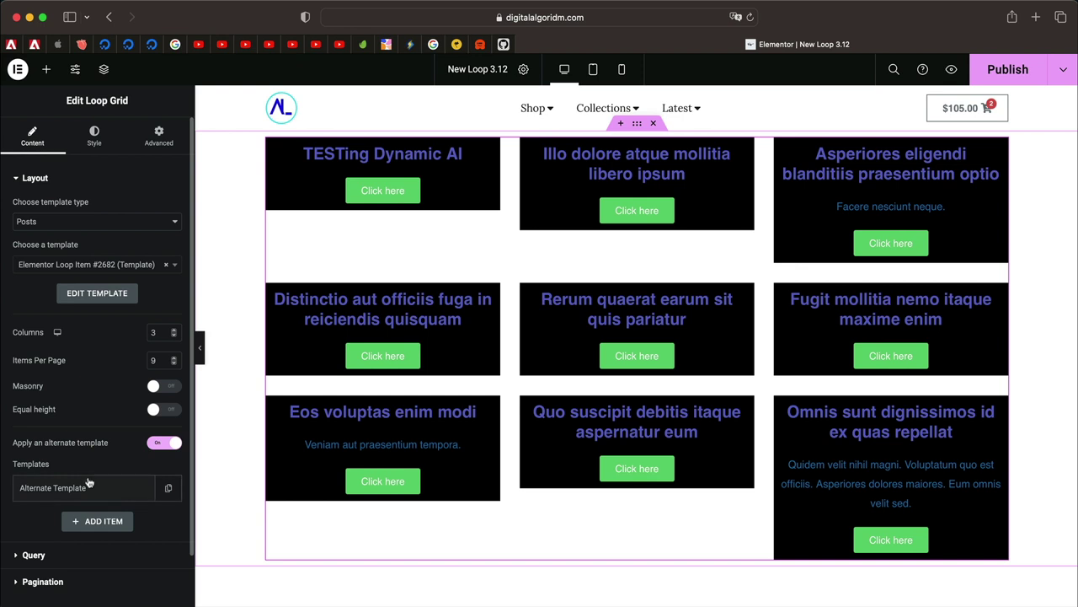
# Reduce the alternate template entries to a single one and expand its settings
pyautogui.click(169, 488)
pyautogui.click(143, 488)
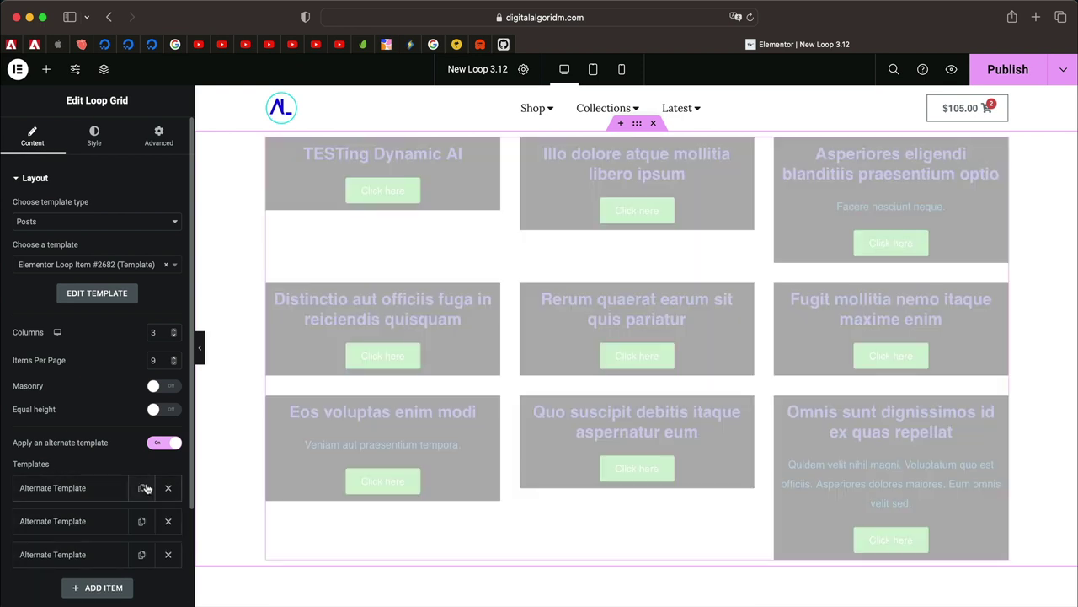
pyautogui.click(143, 488)
pyautogui.scroll(-3, 144, 489)
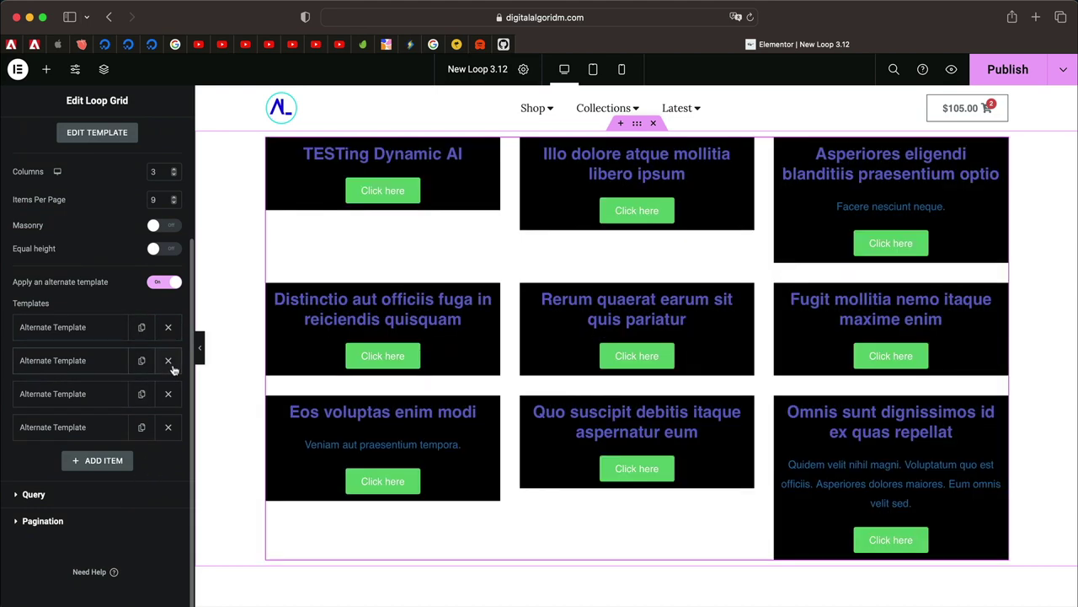
pyautogui.click(168, 360)
pyautogui.click(169, 360)
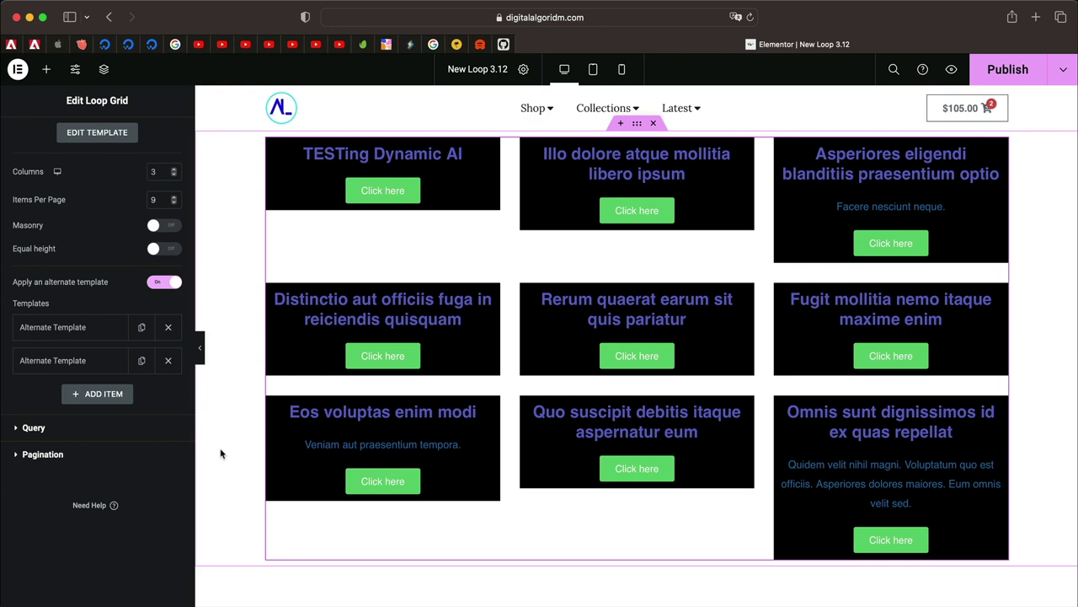
pyautogui.click(168, 361)
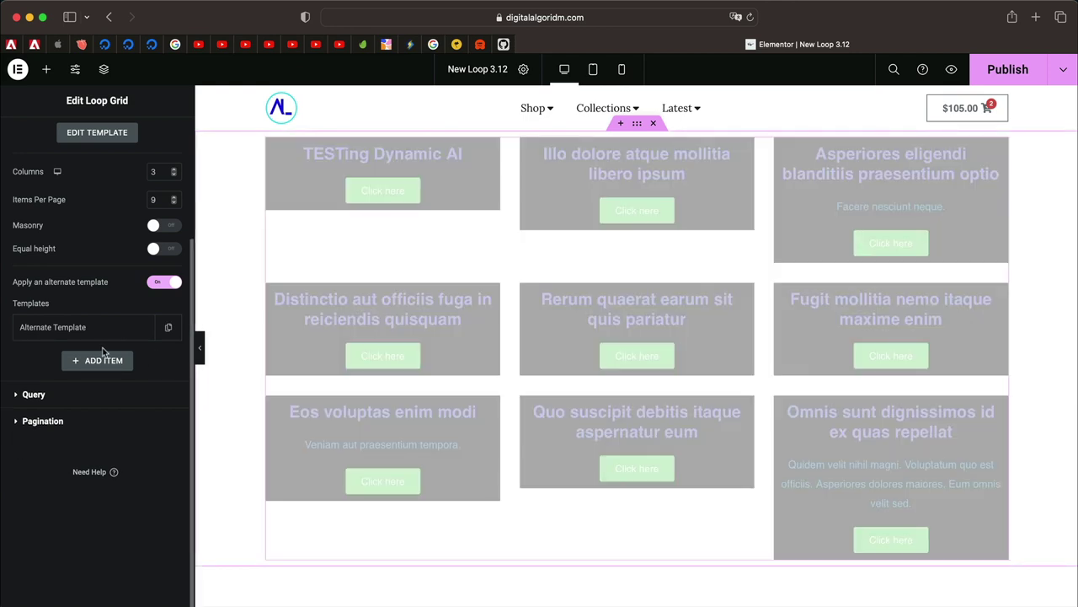
pyautogui.click(104, 336)
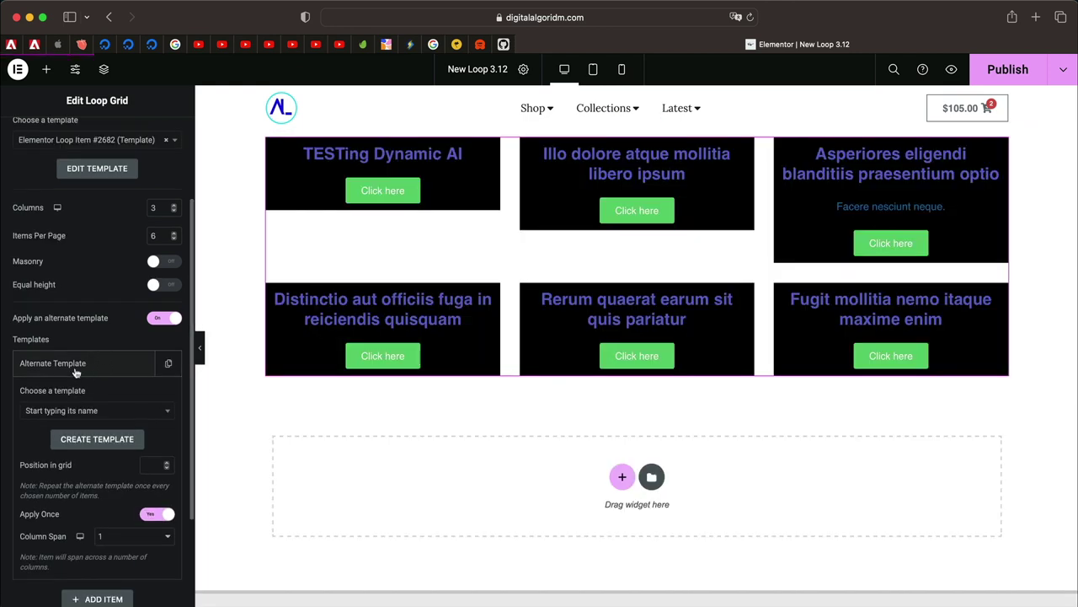
# Create the alternate template, saving the page and allowing its new tab to open
pyautogui.click(95, 440)
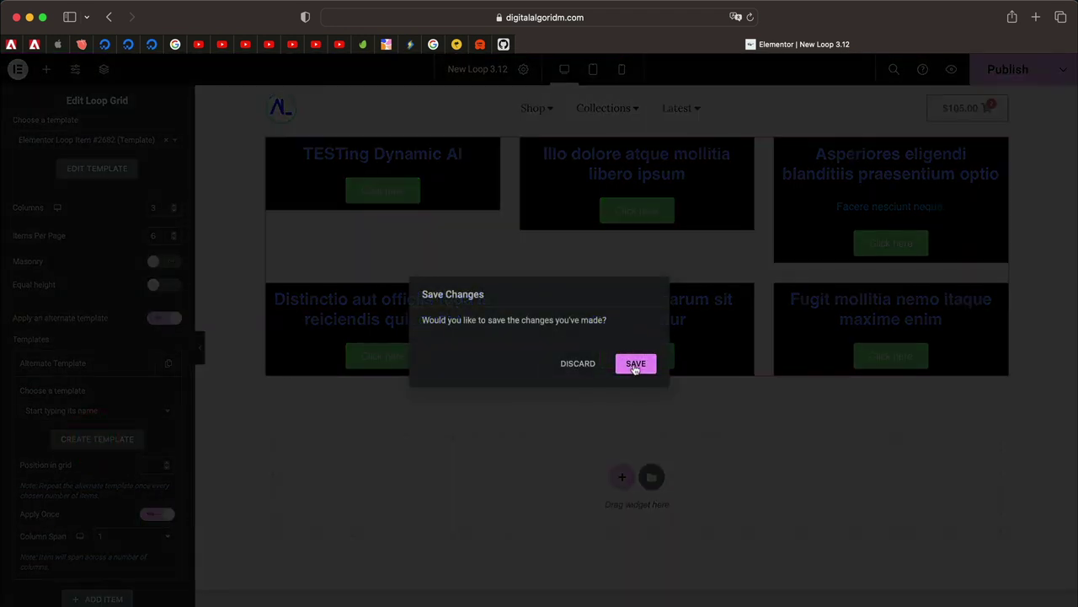
pyautogui.click(636, 364)
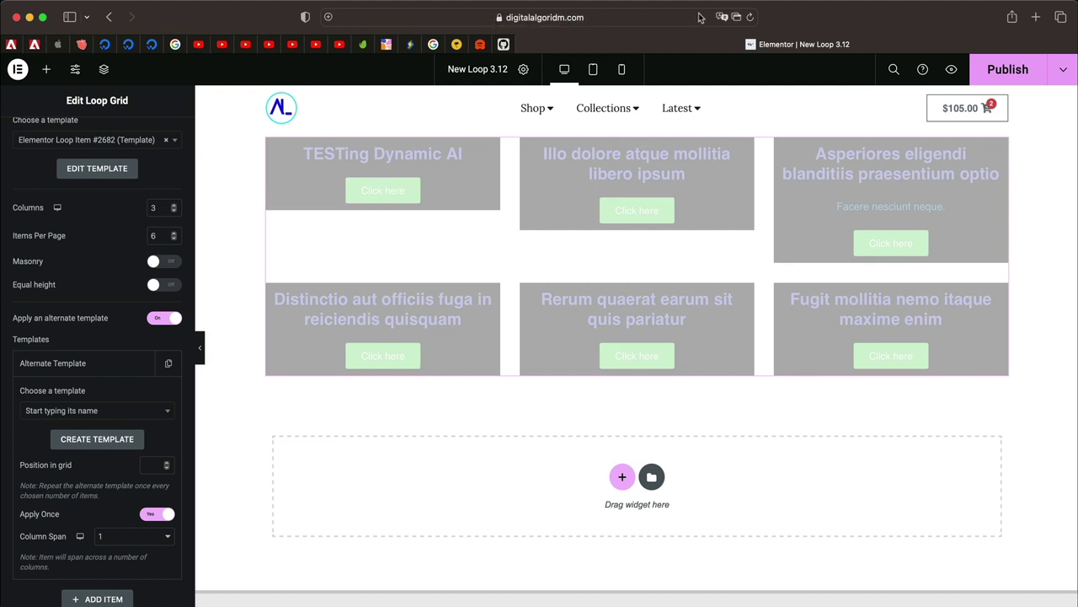
pyautogui.click(735, 16)
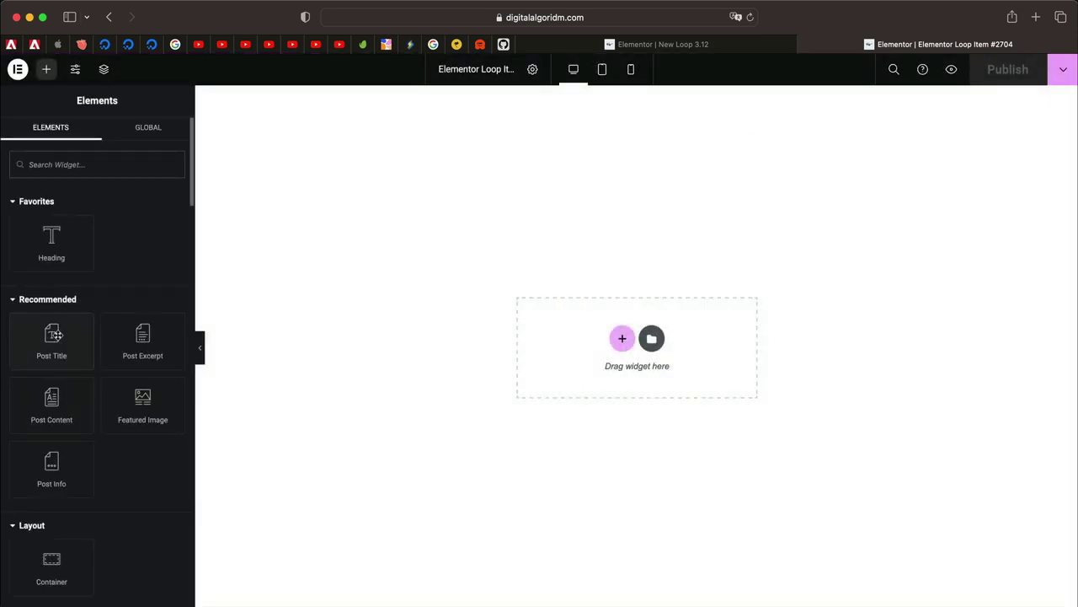
# Add a single container with a gradient background starting from the Primary purple colour
pyautogui.click(622, 339)
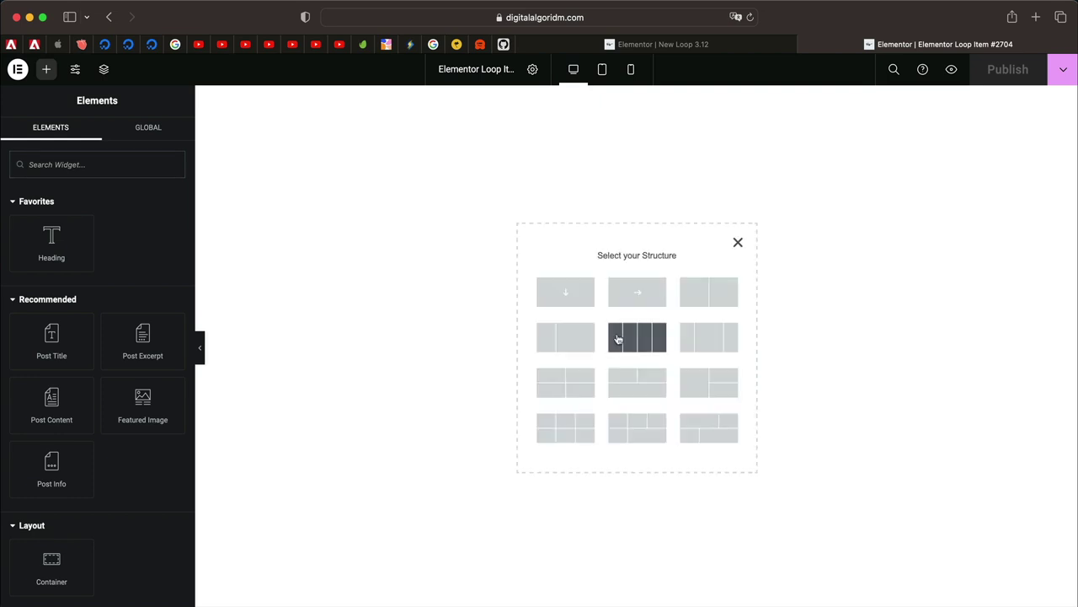
pyautogui.click(563, 293)
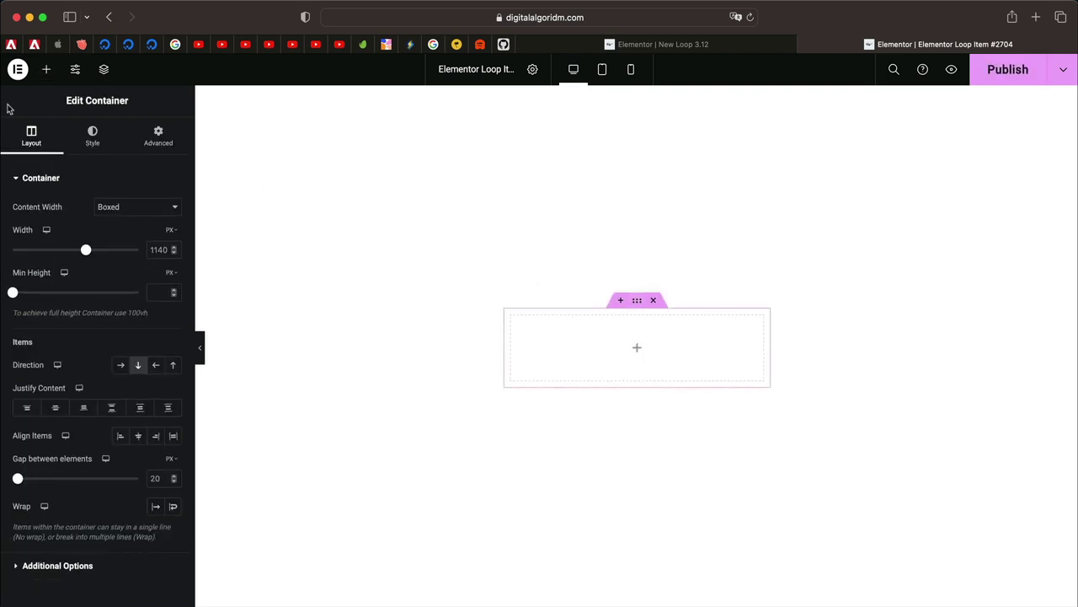
pyautogui.click(109, 136)
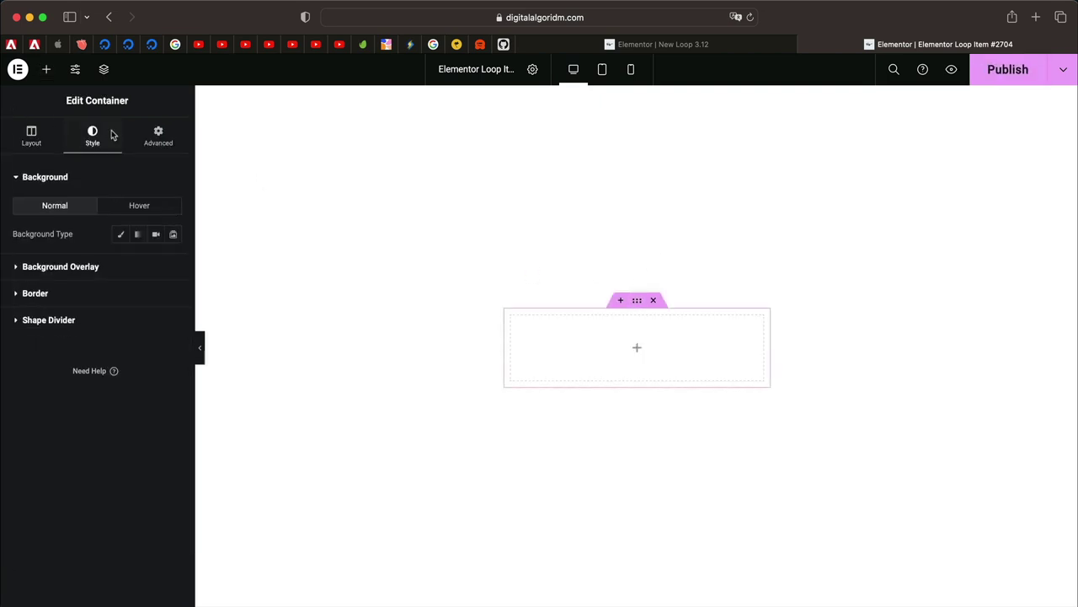
pyautogui.click(120, 235)
pyautogui.click(137, 235)
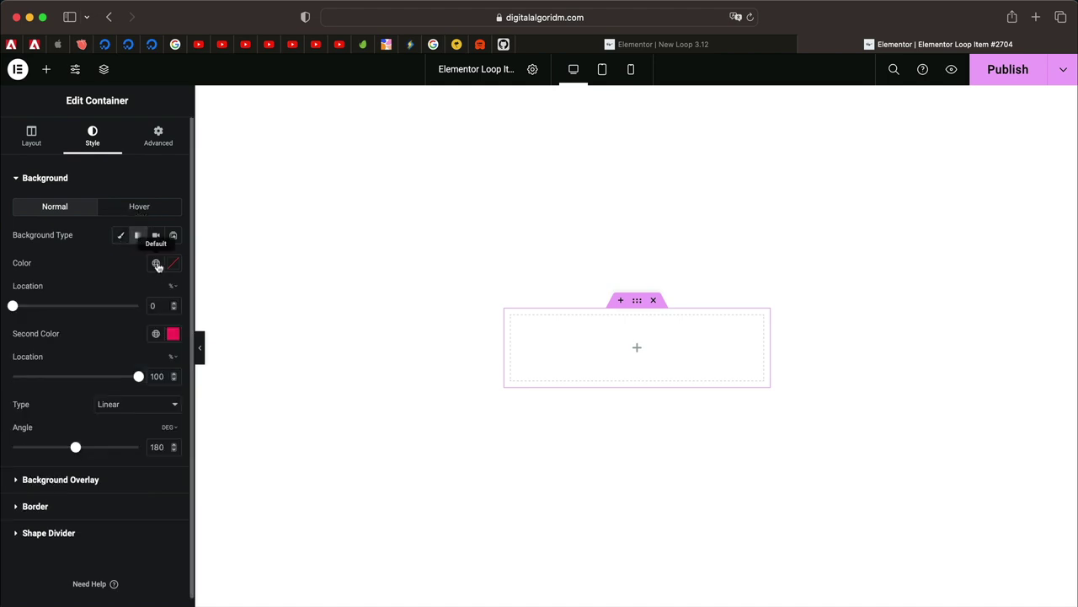
pyautogui.click(156, 263)
pyautogui.click(50, 320)
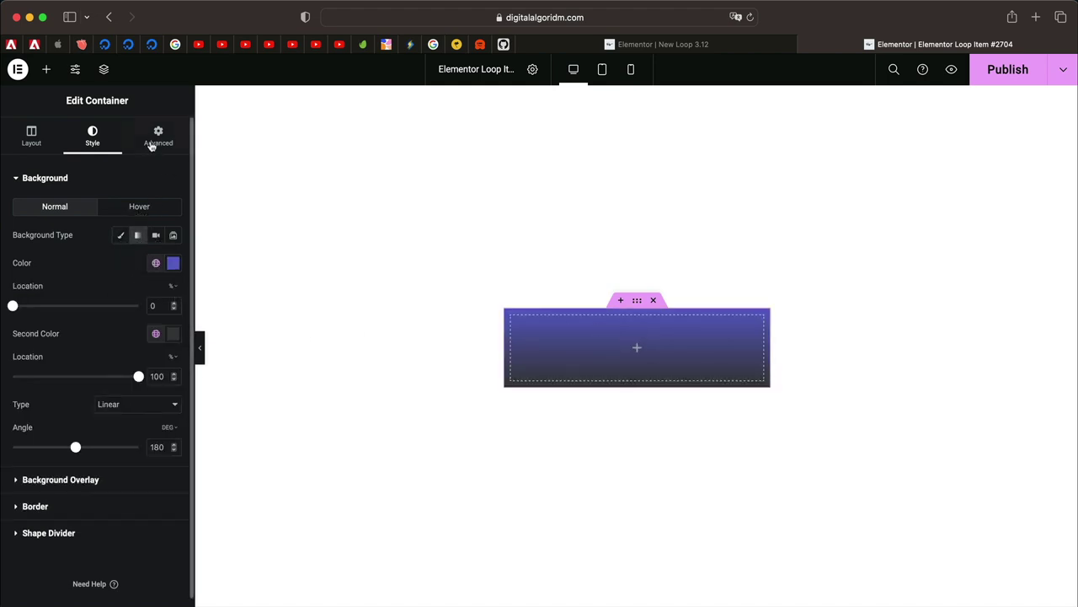
# Set the container's Min Height to 250 px
pyautogui.click(638, 379)
pyautogui.click(637, 301)
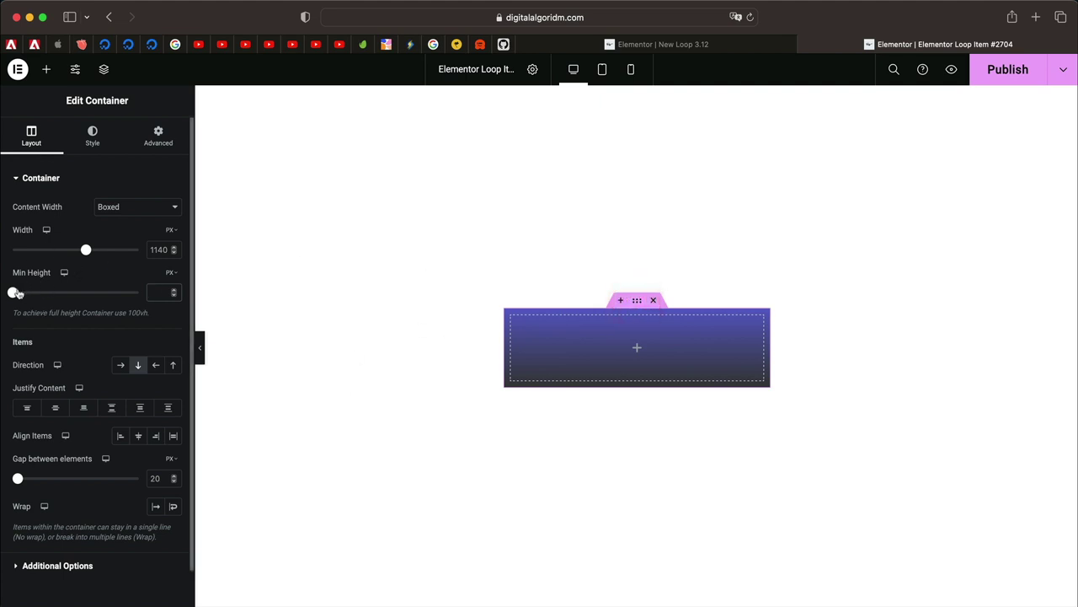
pyautogui.click(156, 291)
pyautogui.write('250')
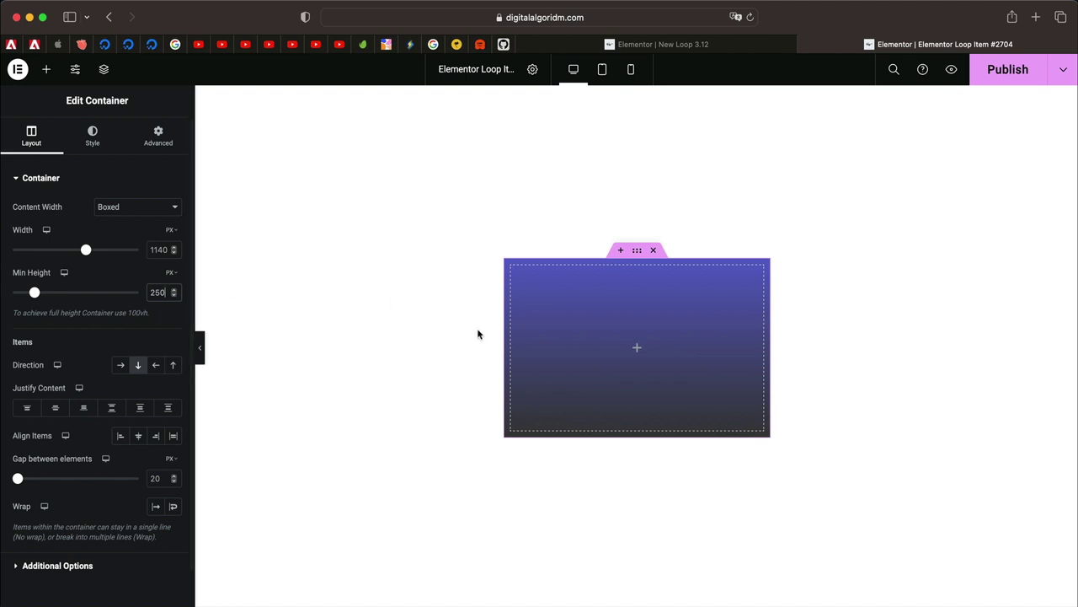
pyautogui.click(634, 350)
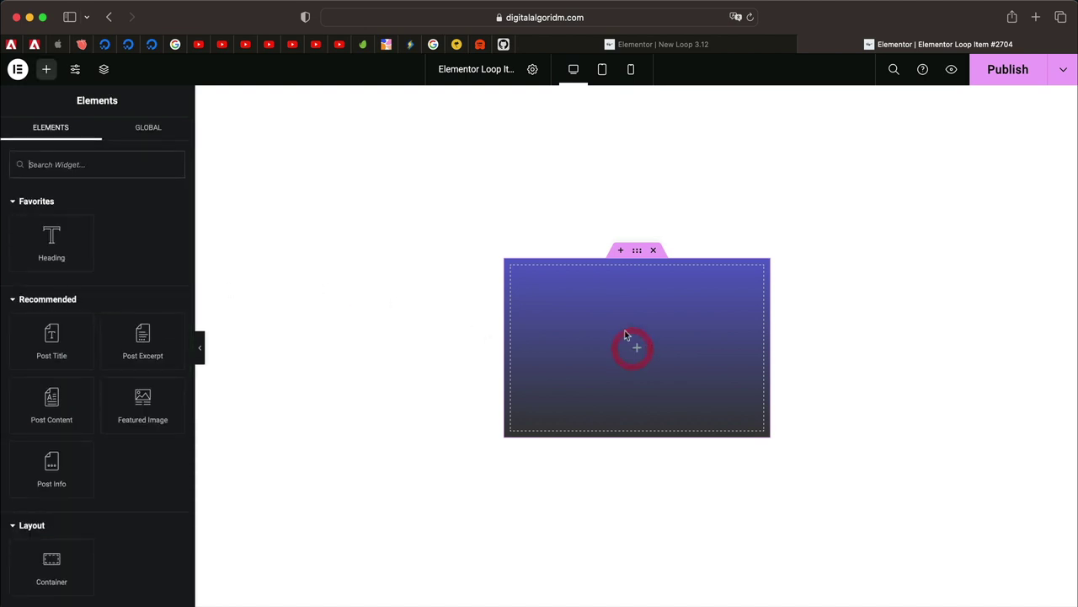
# Add the Post Title to the gradient card in light grey Theme Color 7, shrunk to fit one line
pyautogui.moveTo(52, 347); pyautogui.dragTo(631, 328)
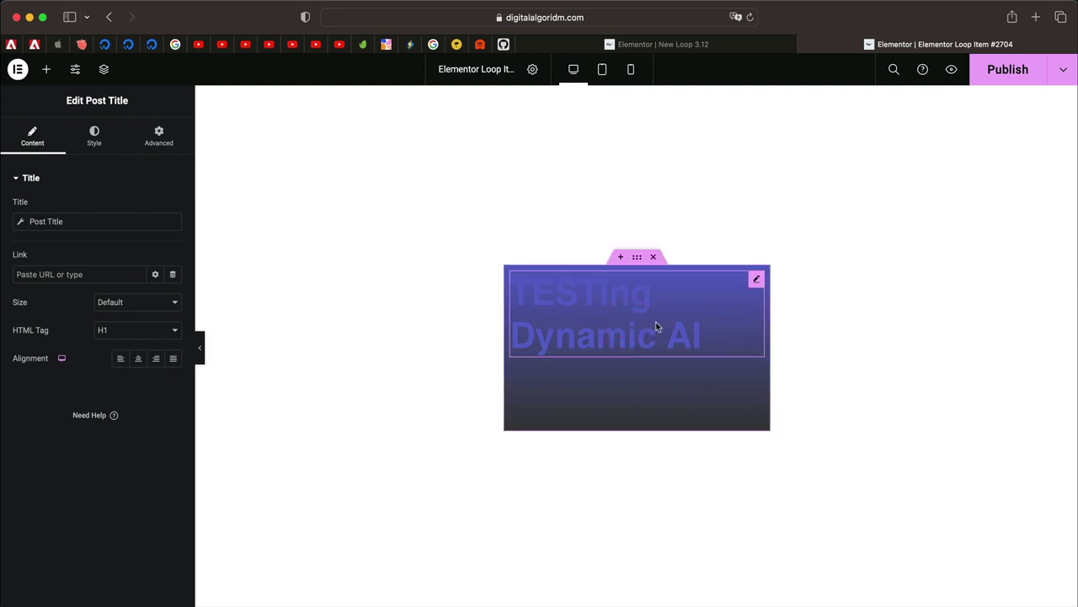
pyautogui.click(94, 137)
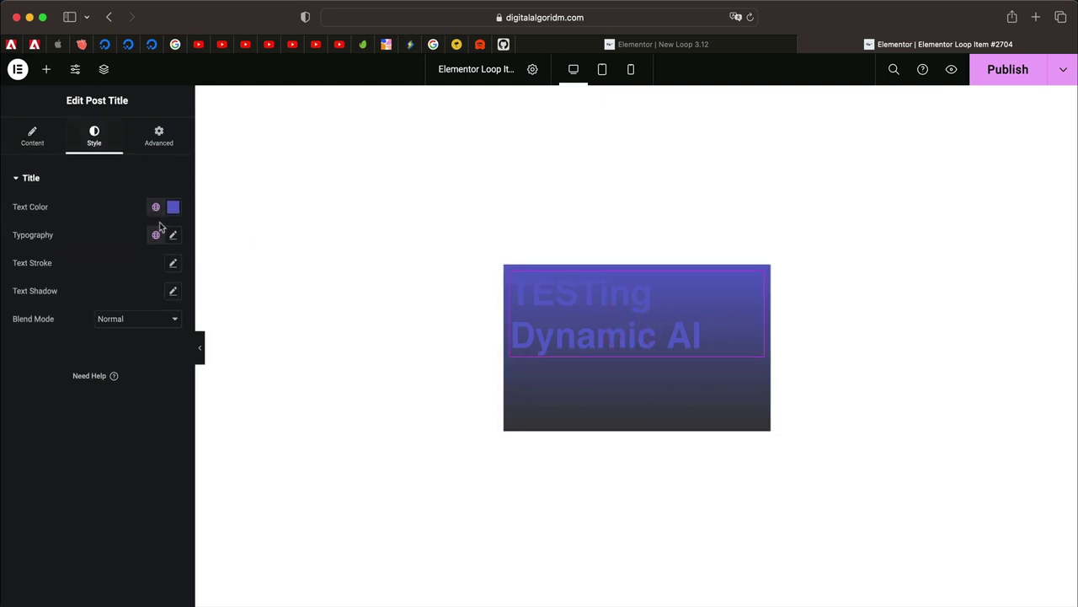
pyautogui.click(160, 207)
pyautogui.scroll(-3, 84, 371)
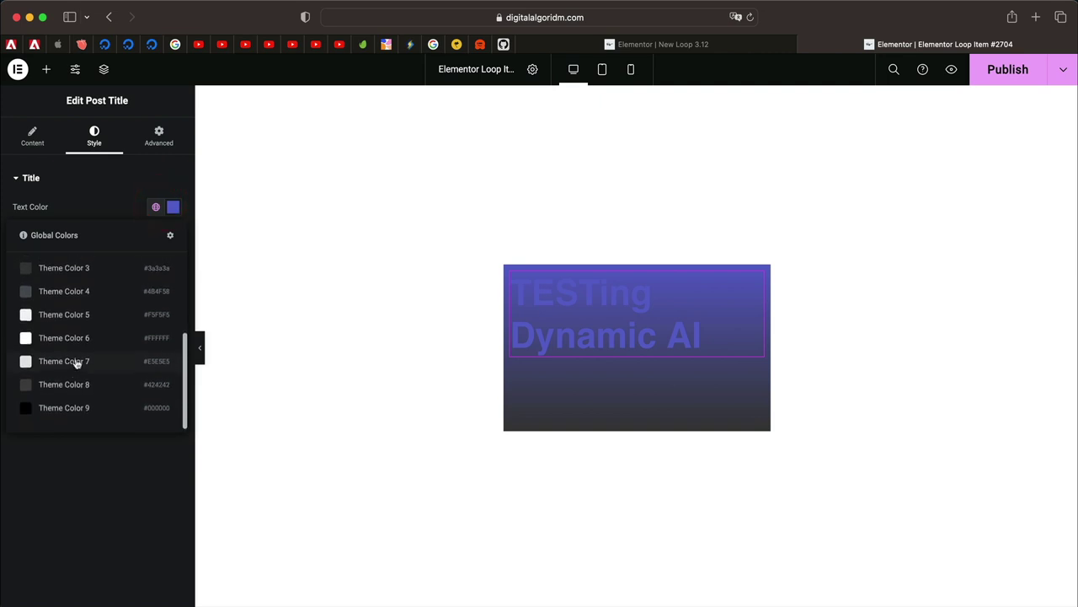
pyautogui.click(65, 364)
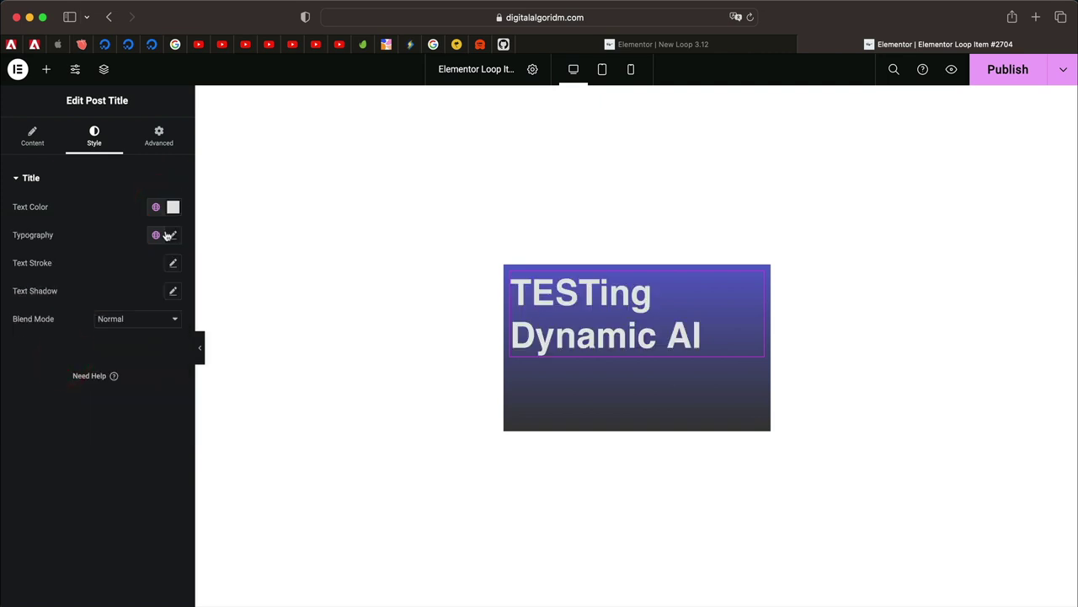
pyautogui.click(174, 235)
pyautogui.moveTo(22, 339); pyautogui.dragTo(38, 340)
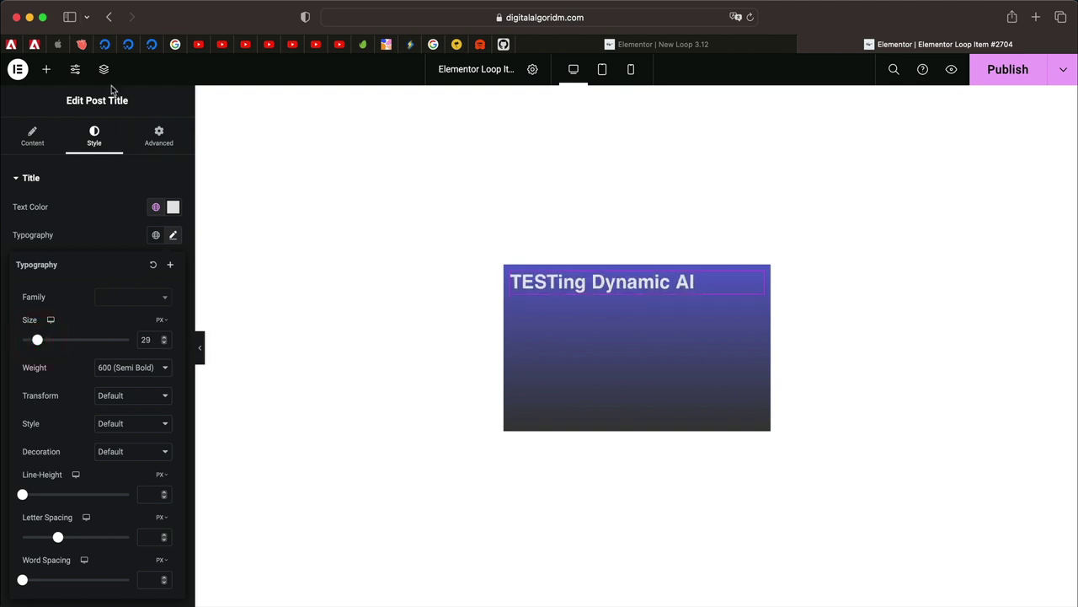
# Add a Post Excerpt widget beneath the post title
pyautogui.click(47, 69)
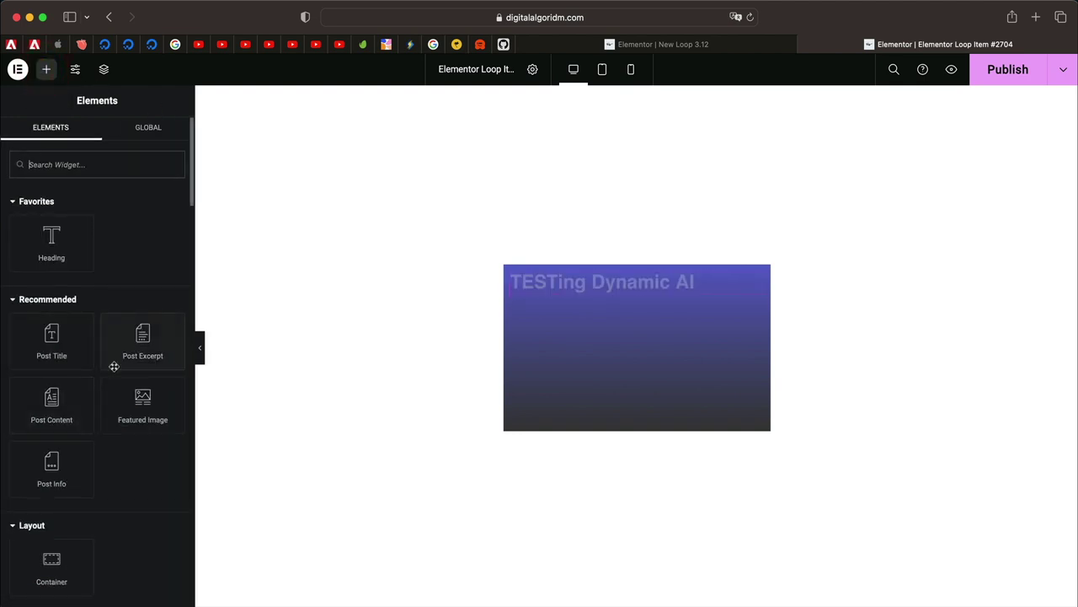
pyautogui.scroll(-2, 75, 451)
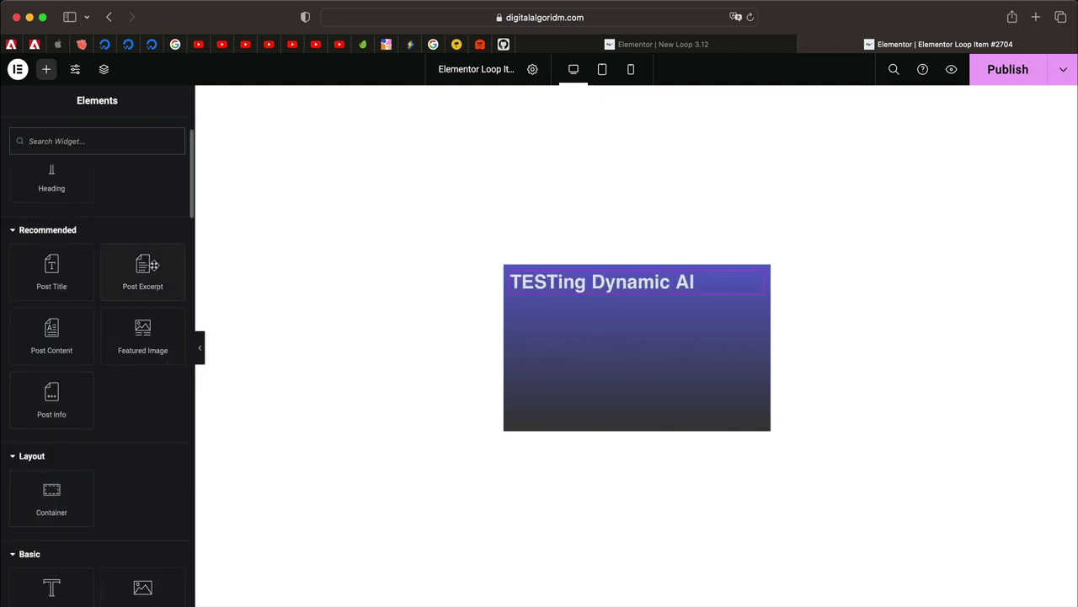
pyautogui.moveTo(153, 265); pyautogui.dragTo(580, 298)
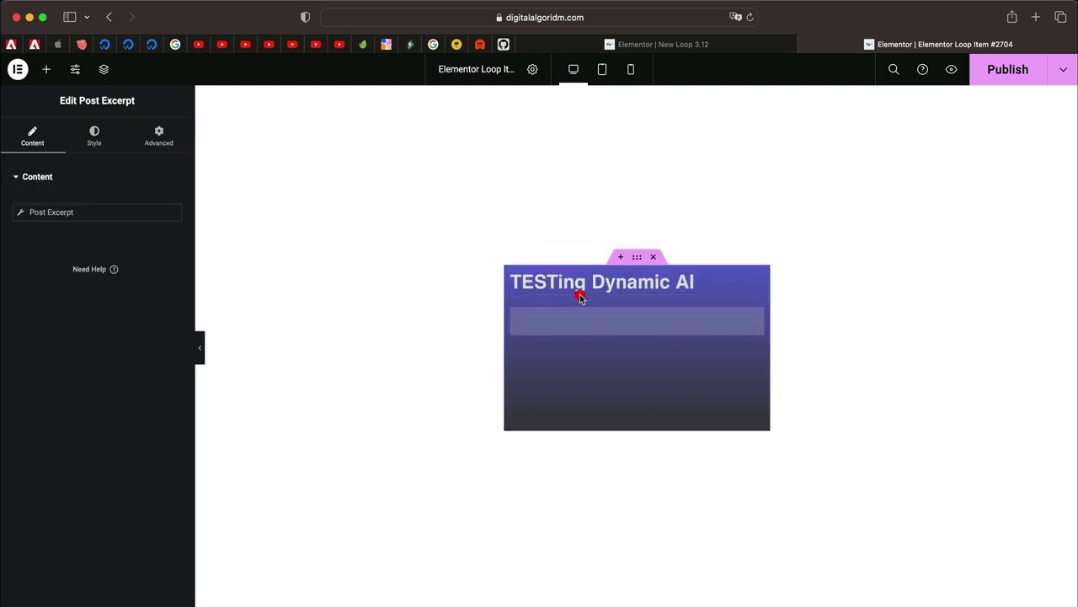
# Add a centred Click here button under the excerpt, linked to the dynamic Post URL
pyautogui.click(49, 70)
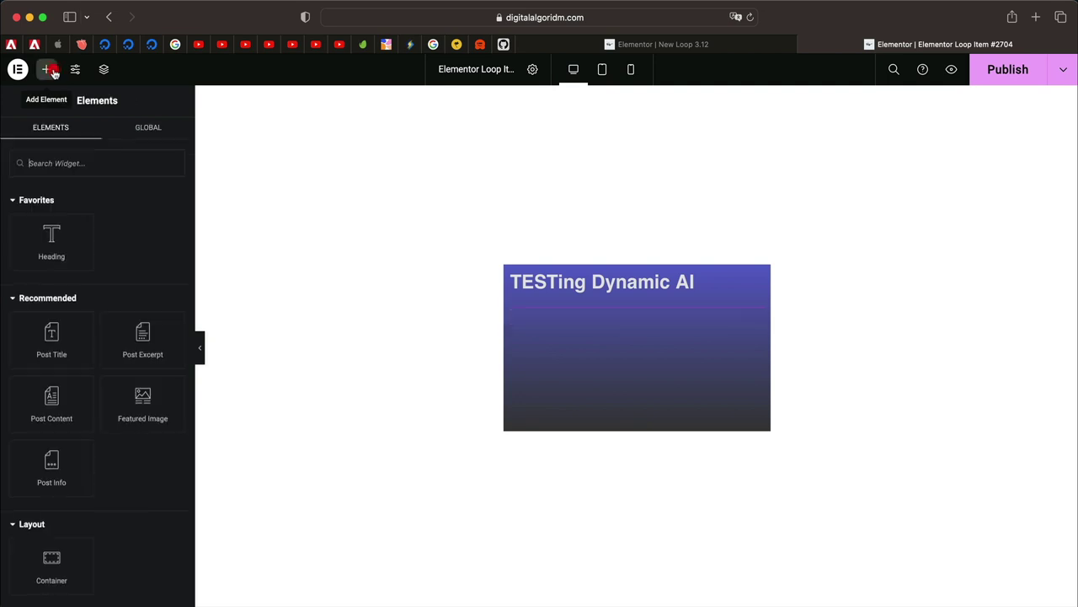
pyautogui.scroll(-8, 113, 398)
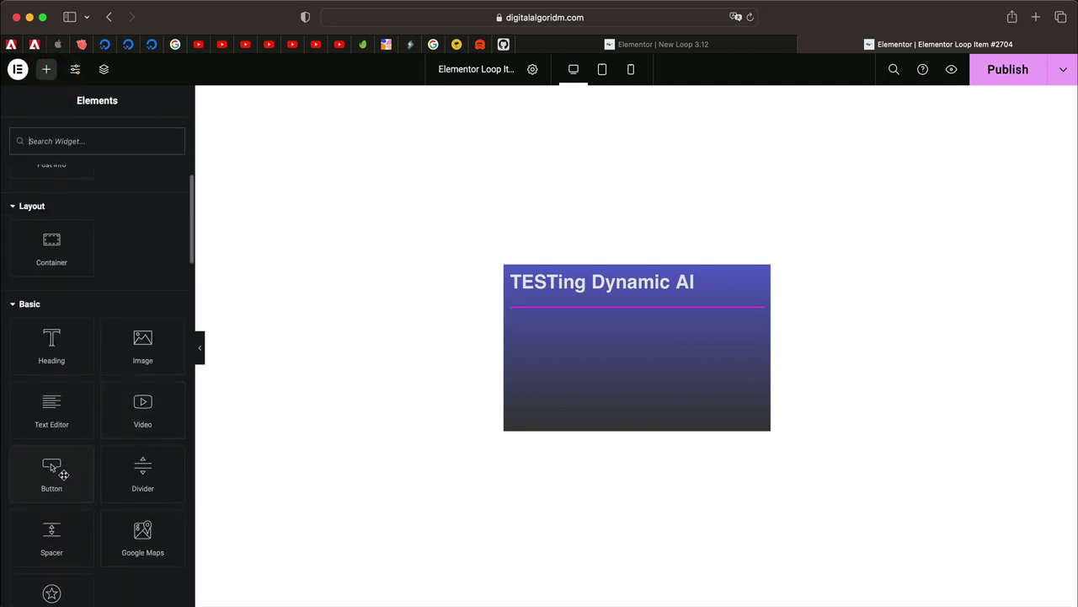
pyautogui.moveTo(53, 467); pyautogui.dragTo(613, 338)
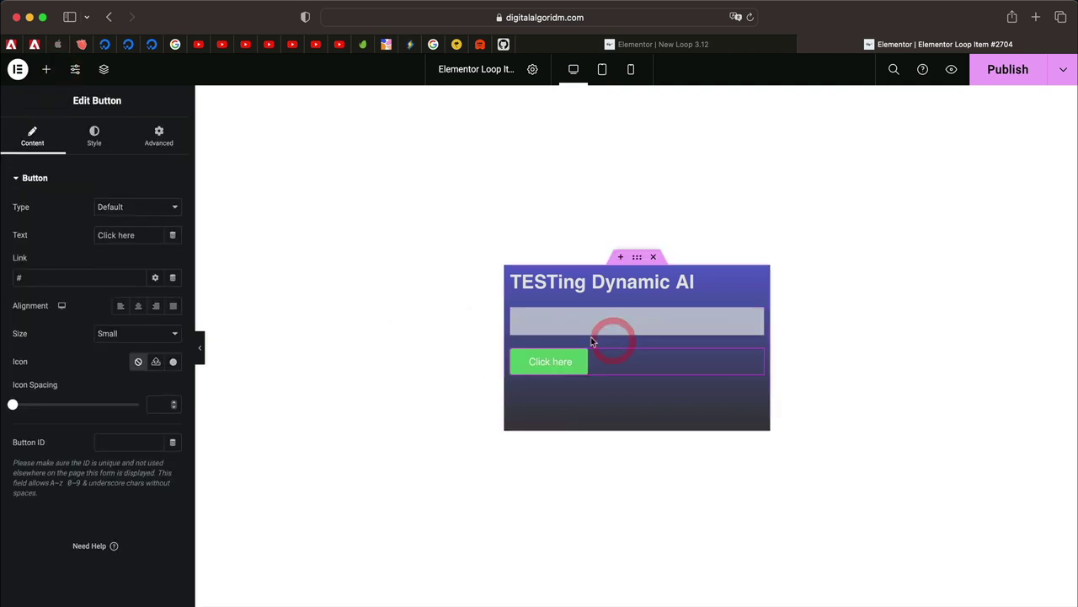
pyautogui.click(141, 306)
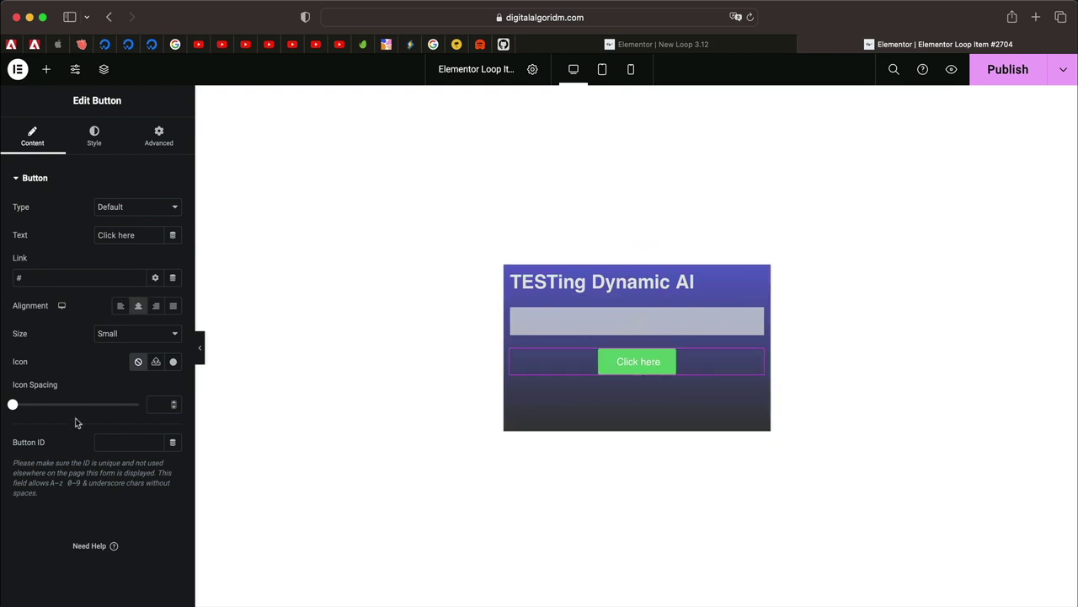
pyautogui.click(173, 277)
pyautogui.click(77, 333)
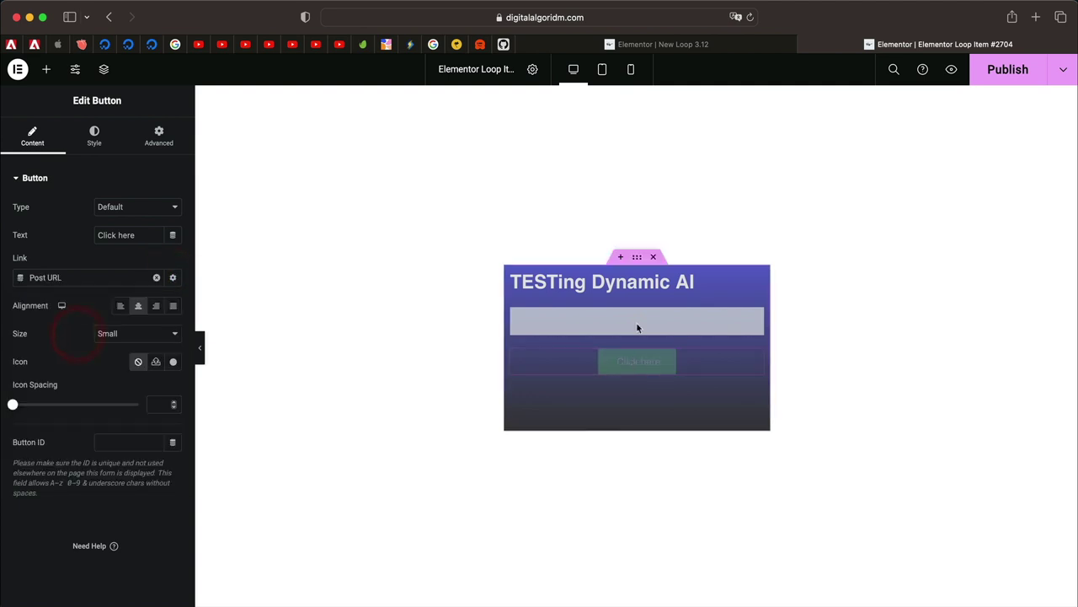
# Publish the alternate card template and return to the New Loop 3.12 page
pyautogui.click(658, 316)
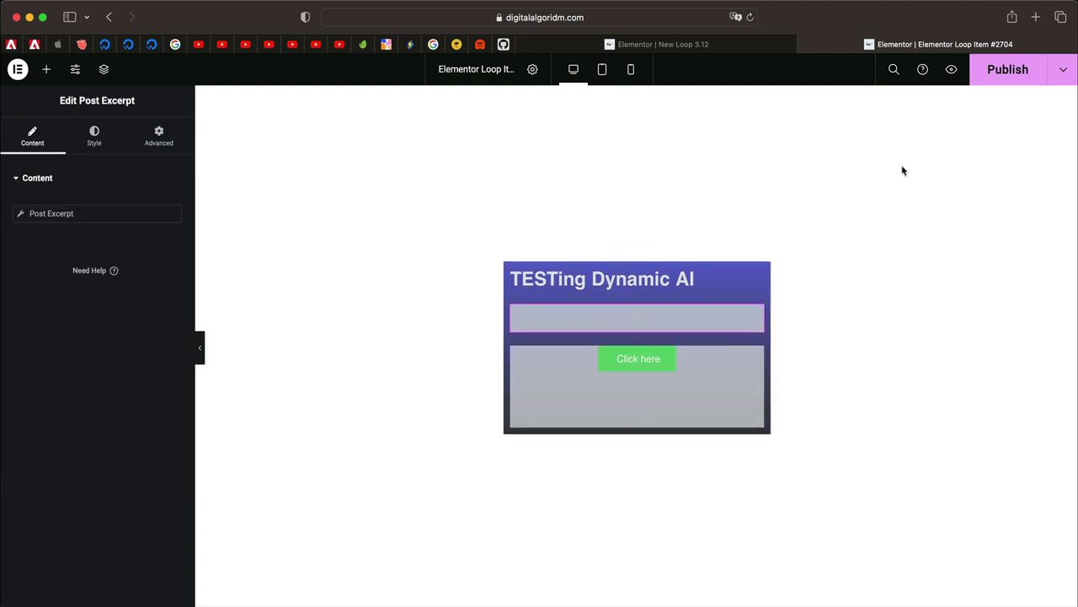
pyautogui.click(1003, 77)
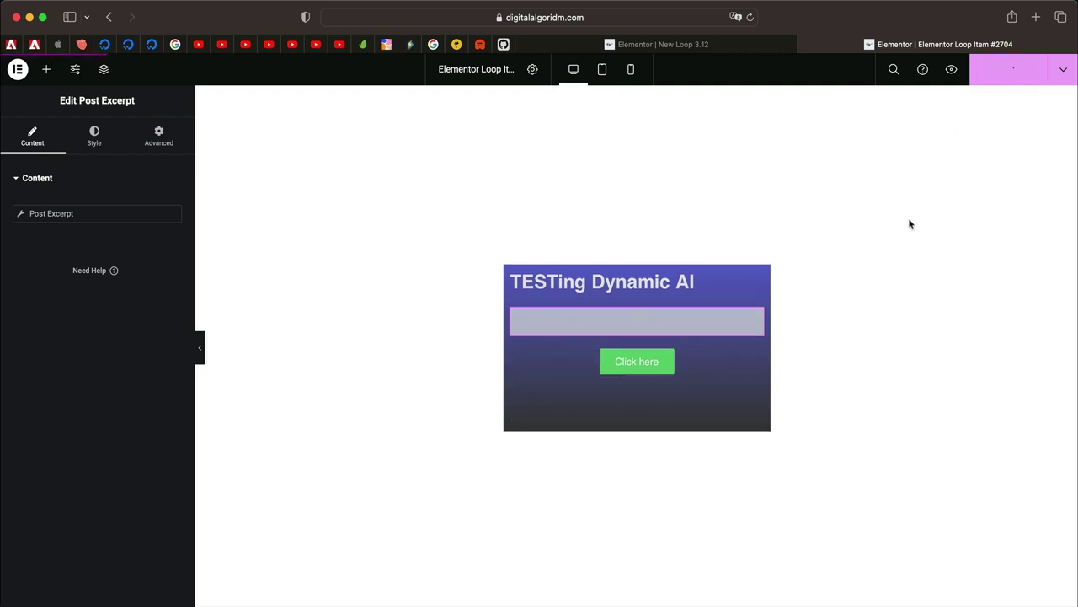
pyautogui.click(663, 44)
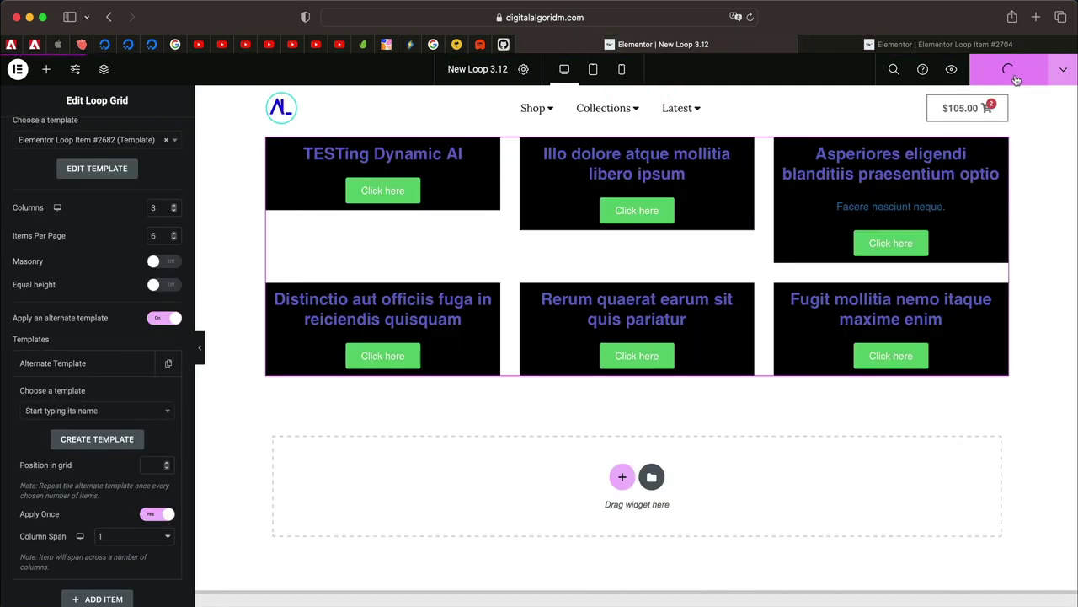
# Reload the grid page and set the alternate template's position in grid to 1
pyautogui.press('super+r')
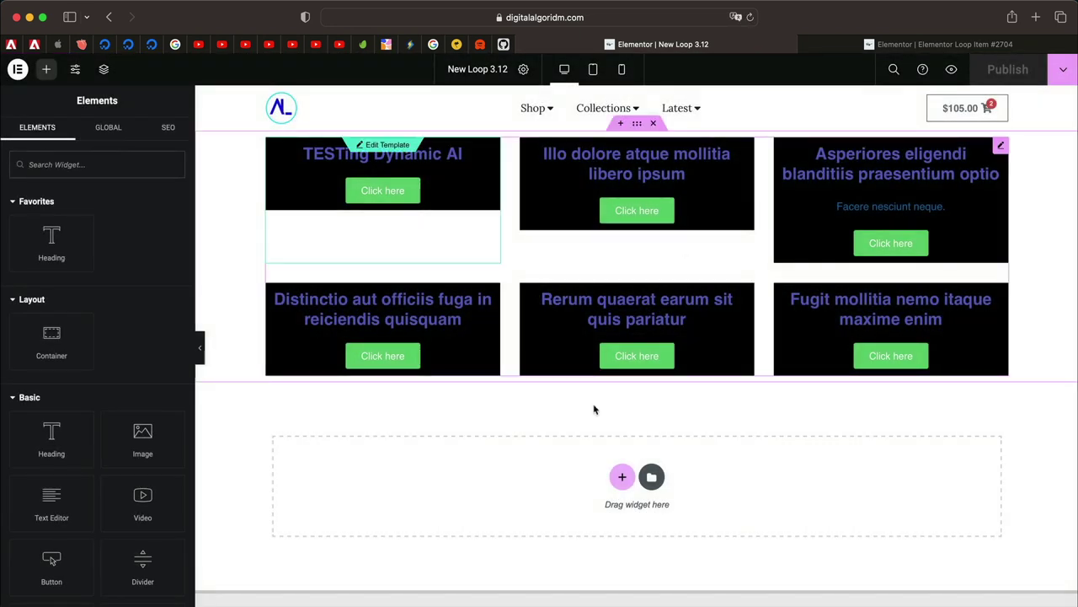
pyautogui.click(666, 177)
pyautogui.click(99, 551)
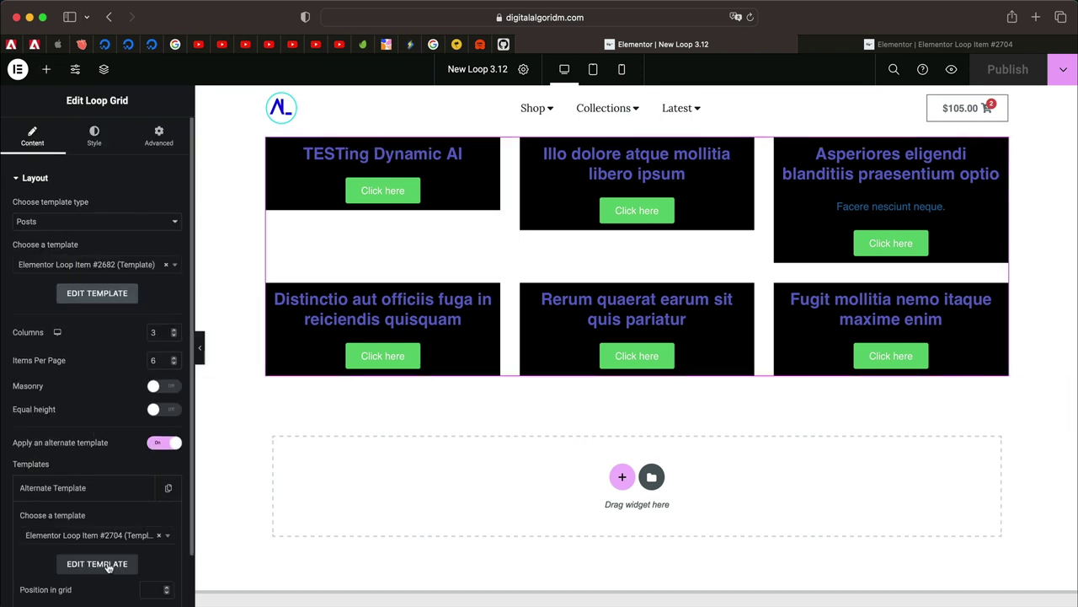
pyautogui.scroll(-2, 98, 548)
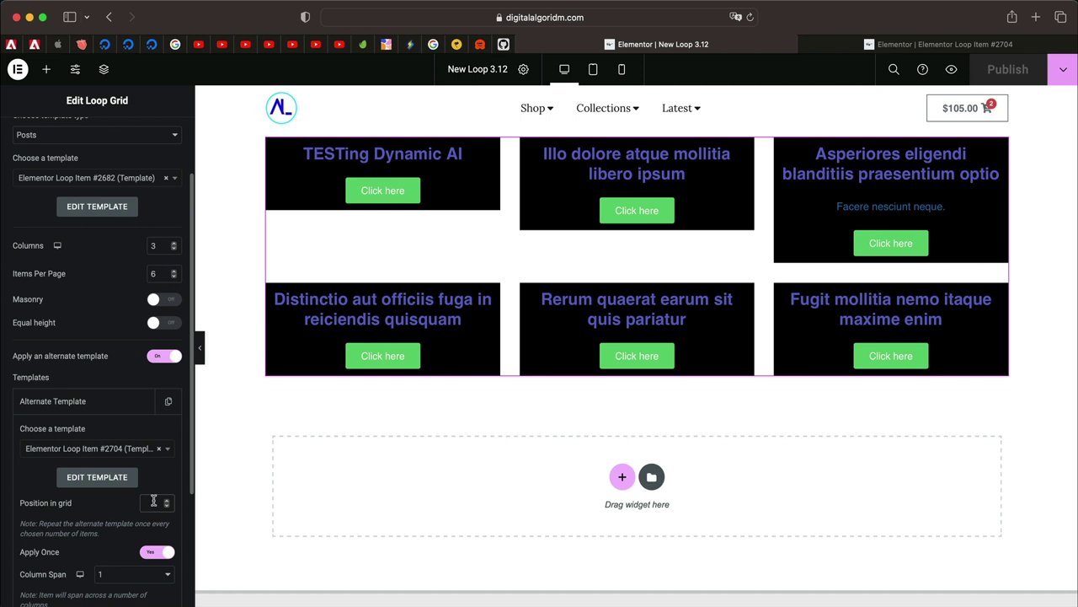
pyautogui.write('2')
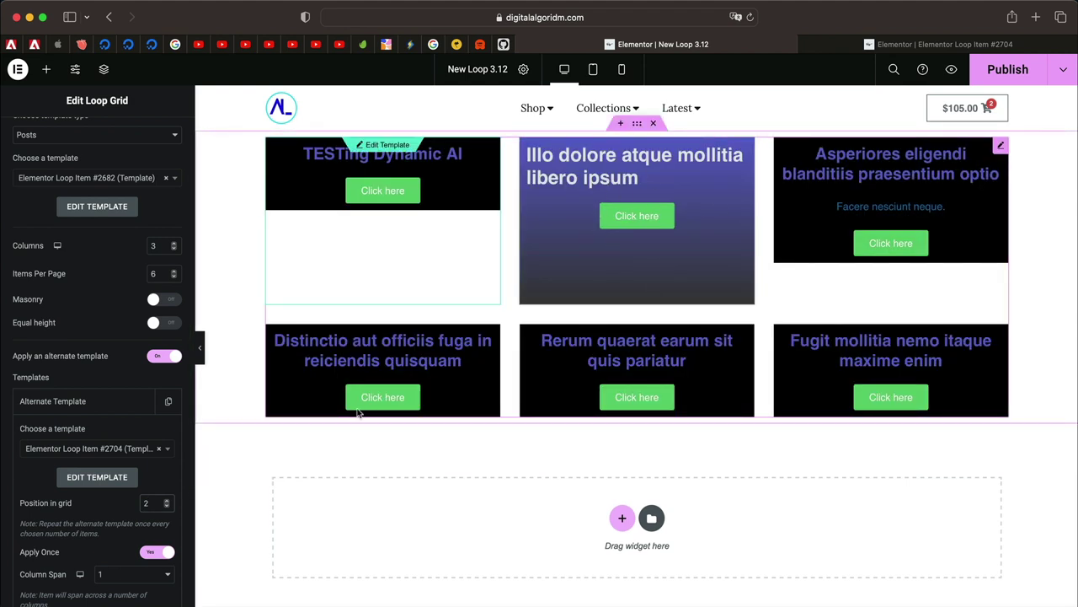
pyautogui.scroll(-3, 141, 384)
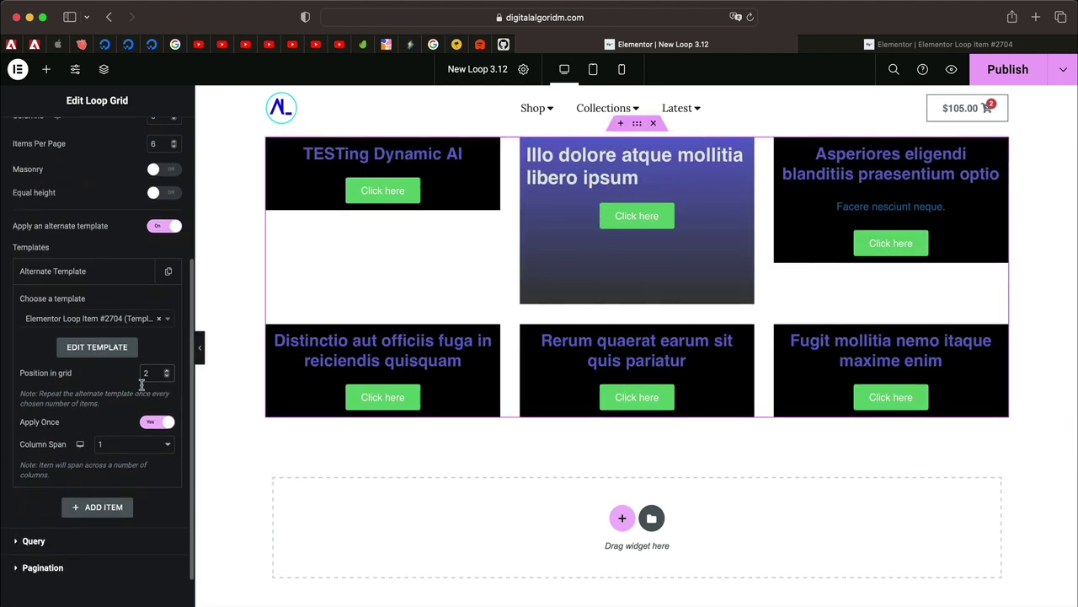
pyautogui.click(156, 364)
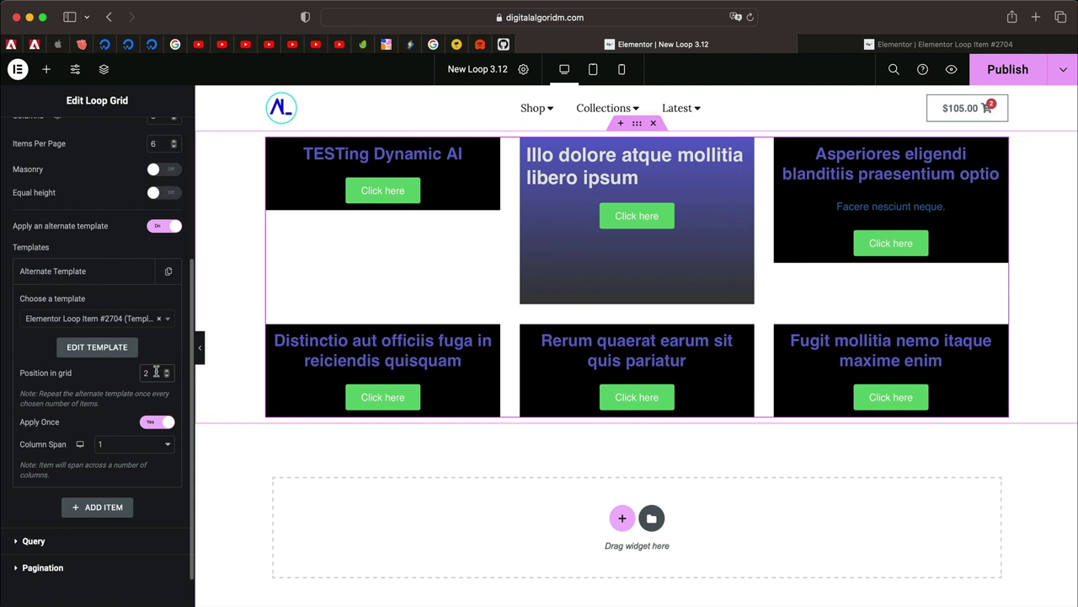
pyautogui.press('BackSpace')
pyautogui.write('1')
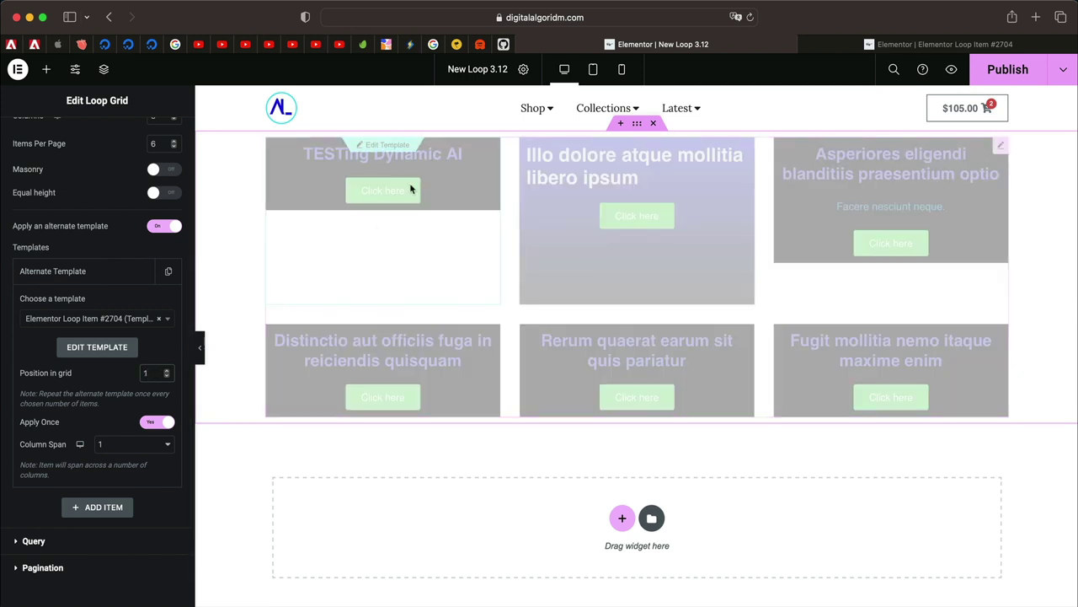
# Turn Apply Once on and stretch the alternate card to a column span of 3
pyautogui.click(155, 425)
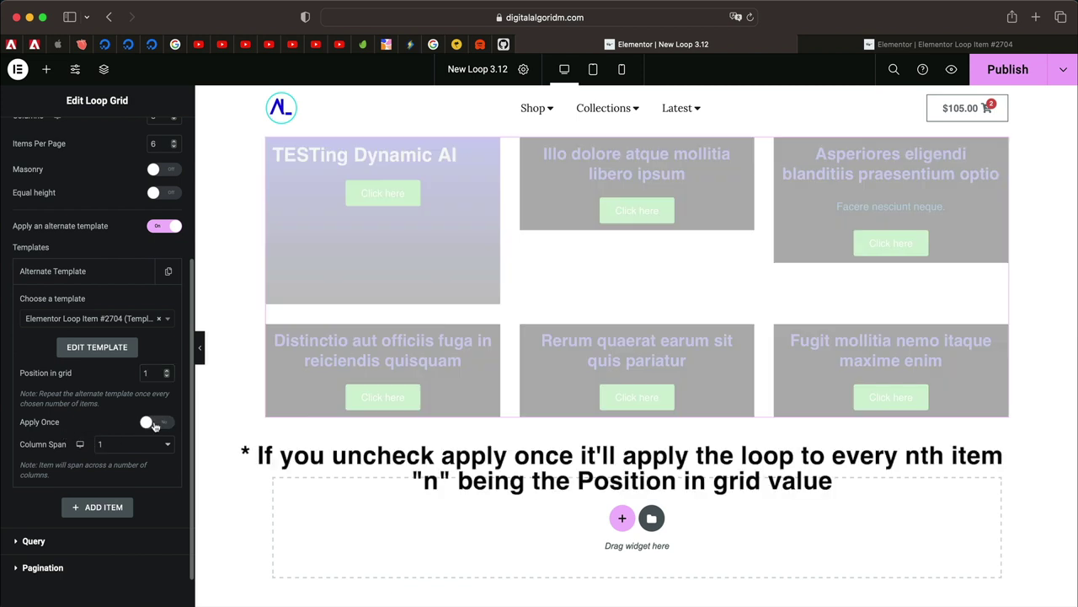
pyautogui.click(155, 425)
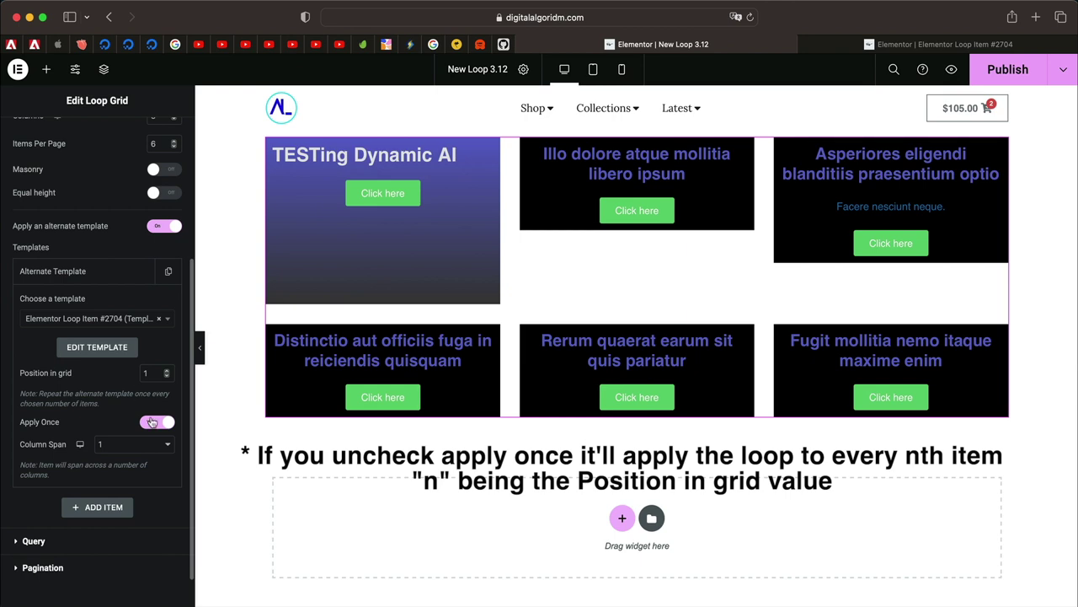
pyautogui.click(152, 422)
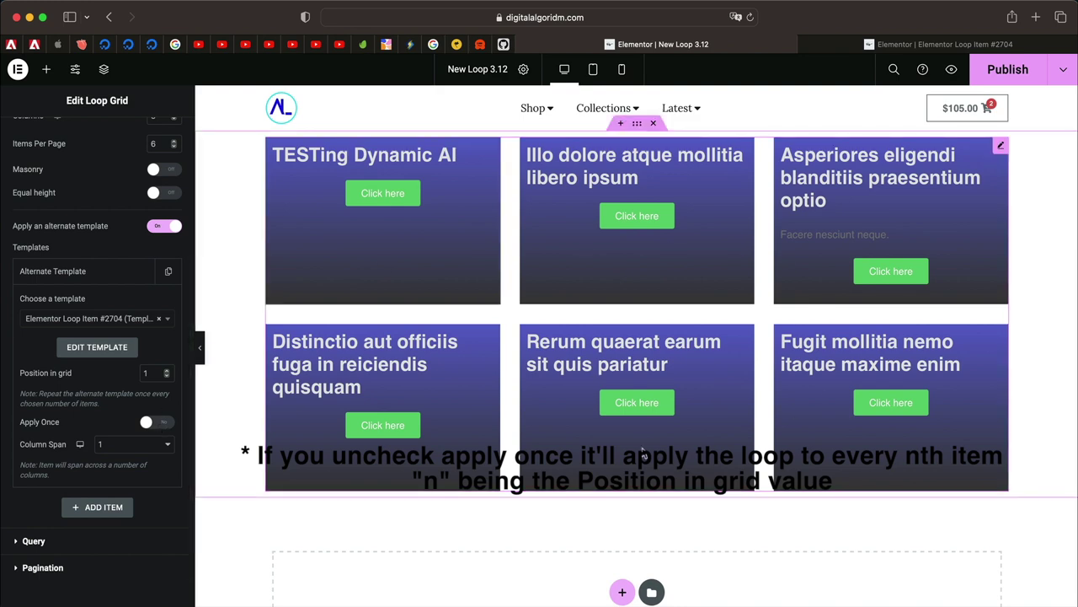
pyautogui.click(154, 423)
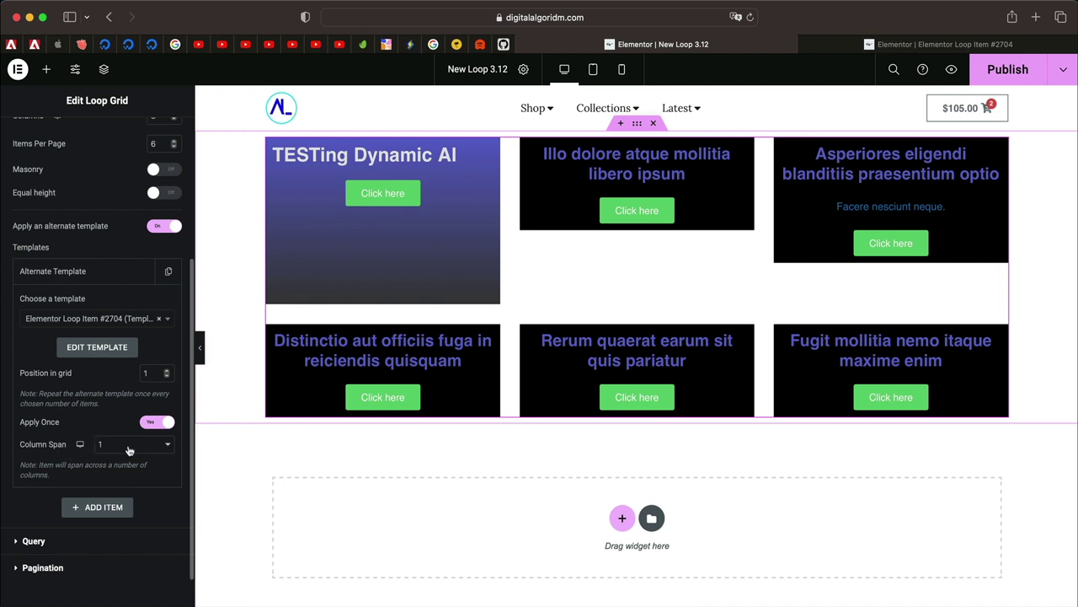
pyautogui.click(129, 446)
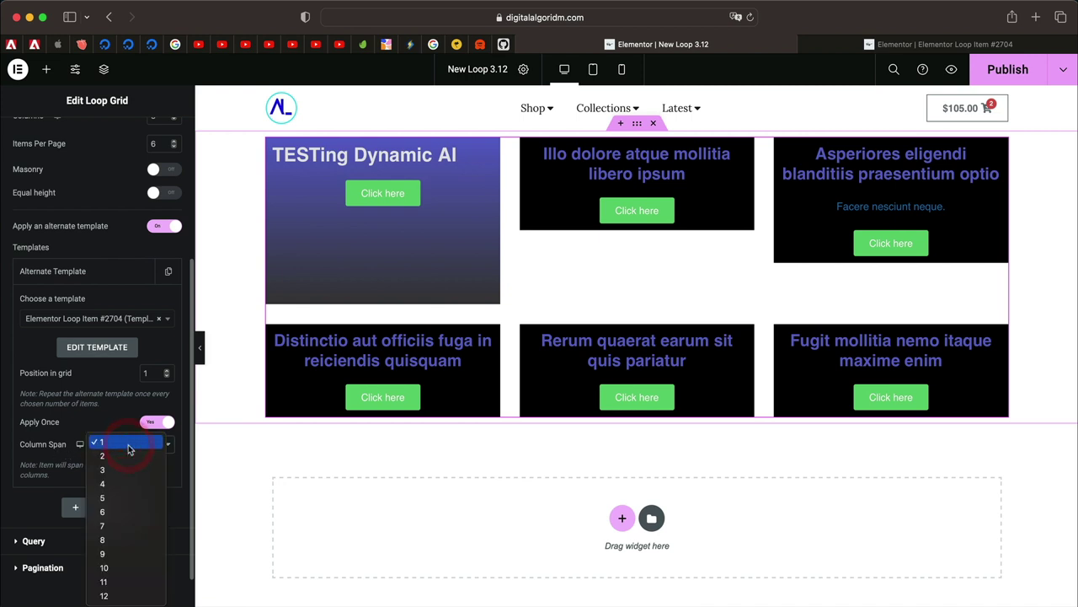
pyautogui.click(383, 253)
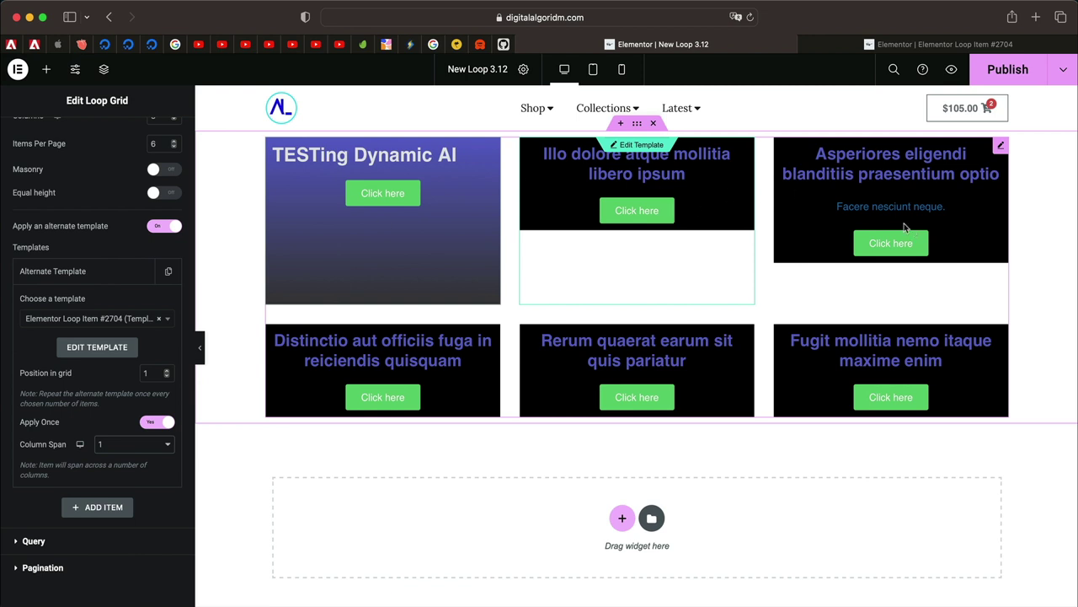
pyautogui.click(127, 445)
pyautogui.click(123, 456)
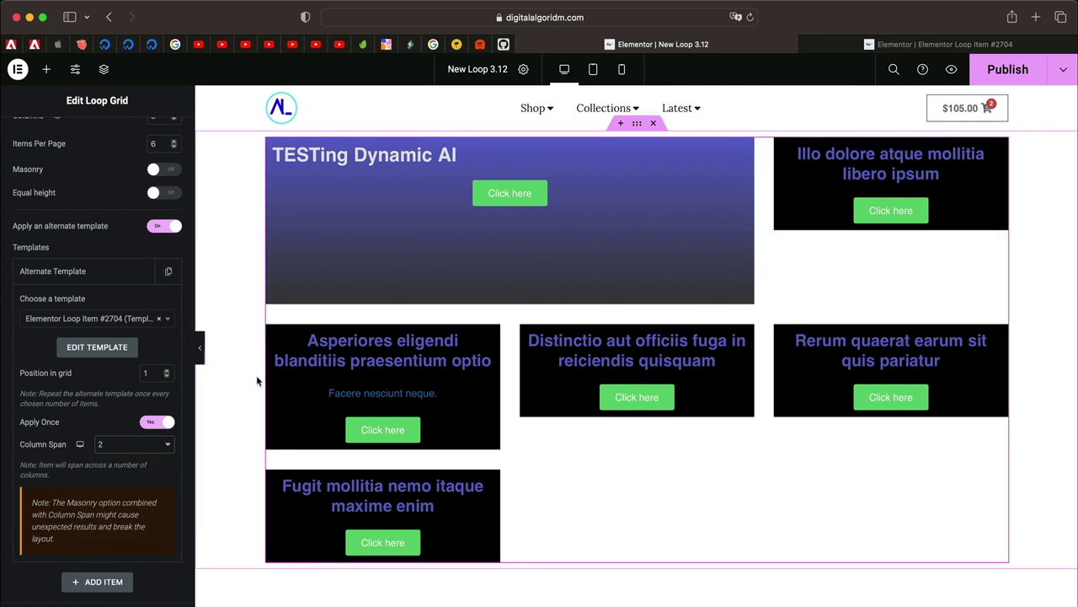
pyautogui.click(161, 445)
pyautogui.click(131, 456)
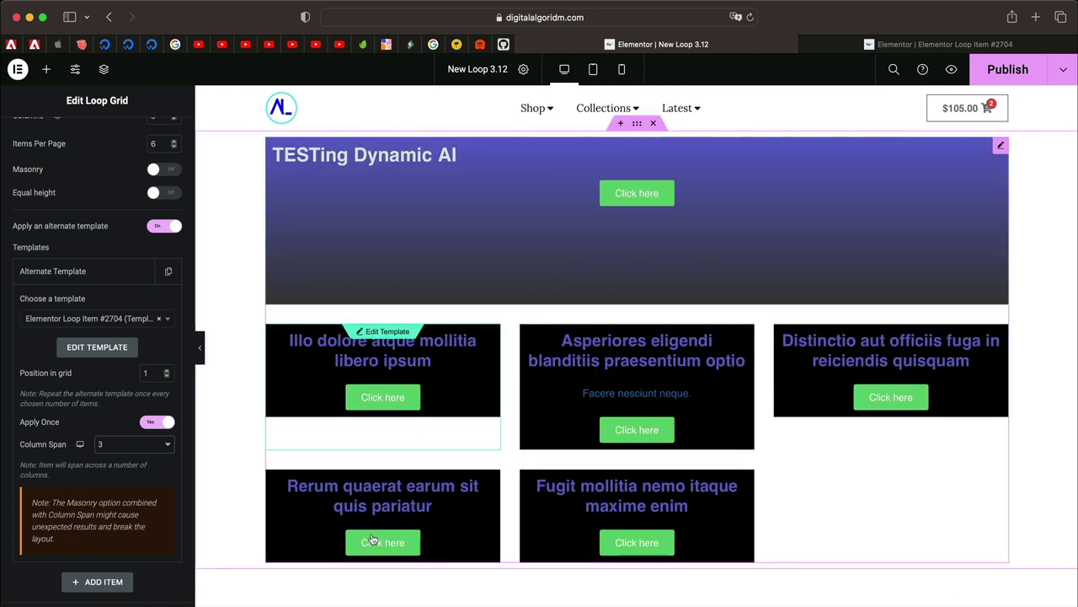
pyautogui.scroll(-3, 51, 455)
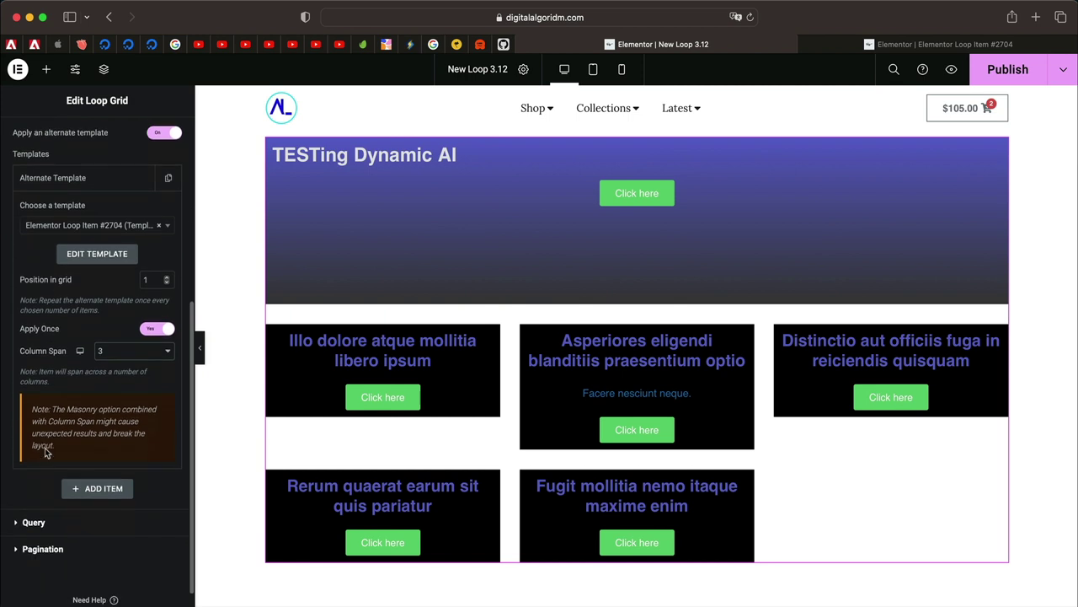
# Add a second Alternate Template entry and create a new template for it, saving current changes
pyautogui.click(80, 168)
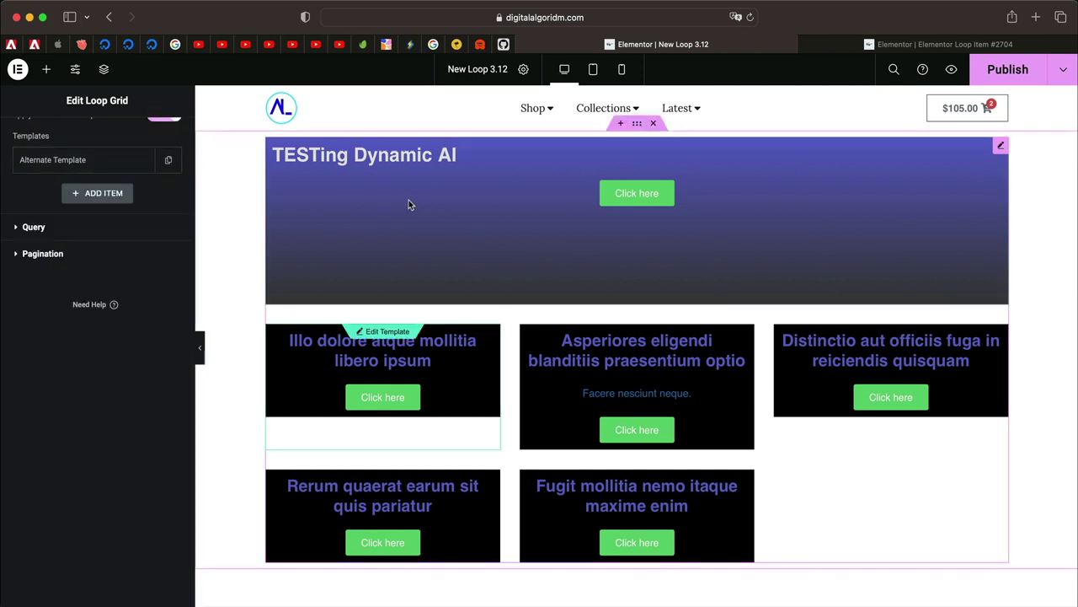
pyautogui.scroll(7, 102, 322)
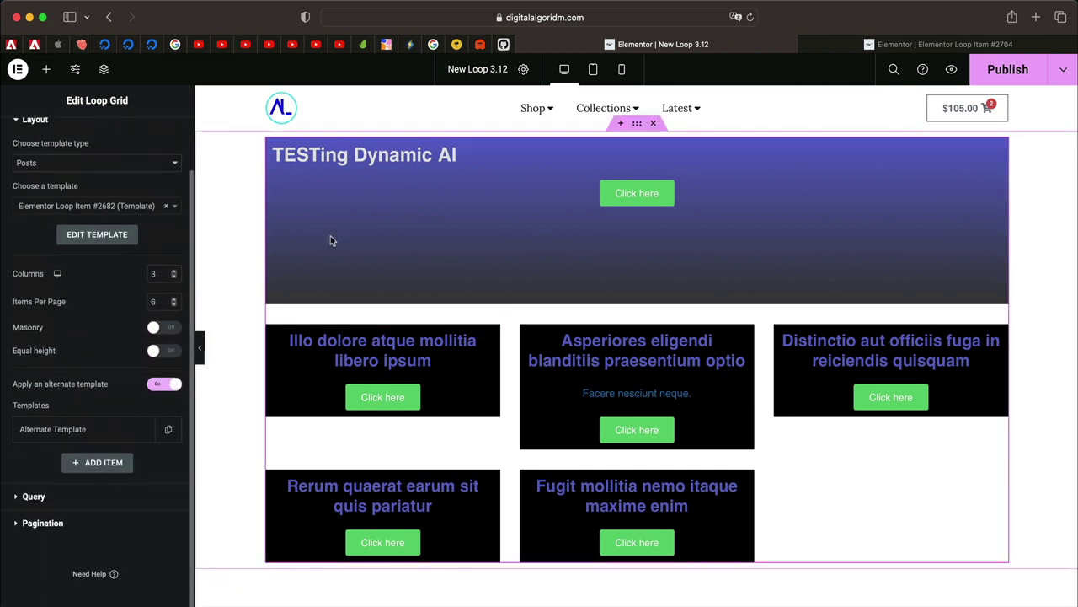
pyautogui.click(71, 433)
pyautogui.click(72, 433)
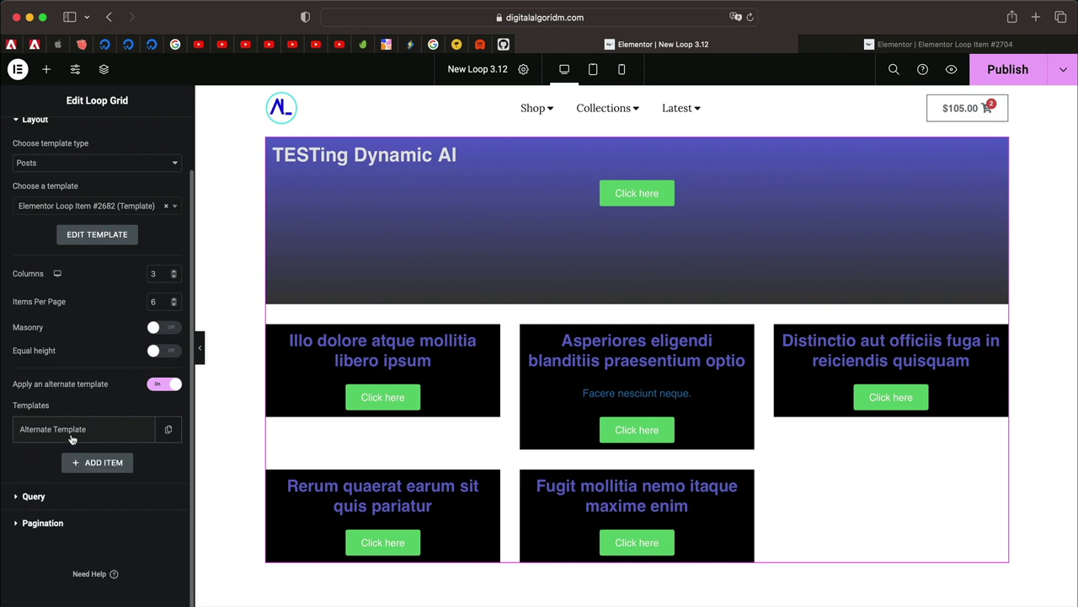
pyautogui.click(110, 464)
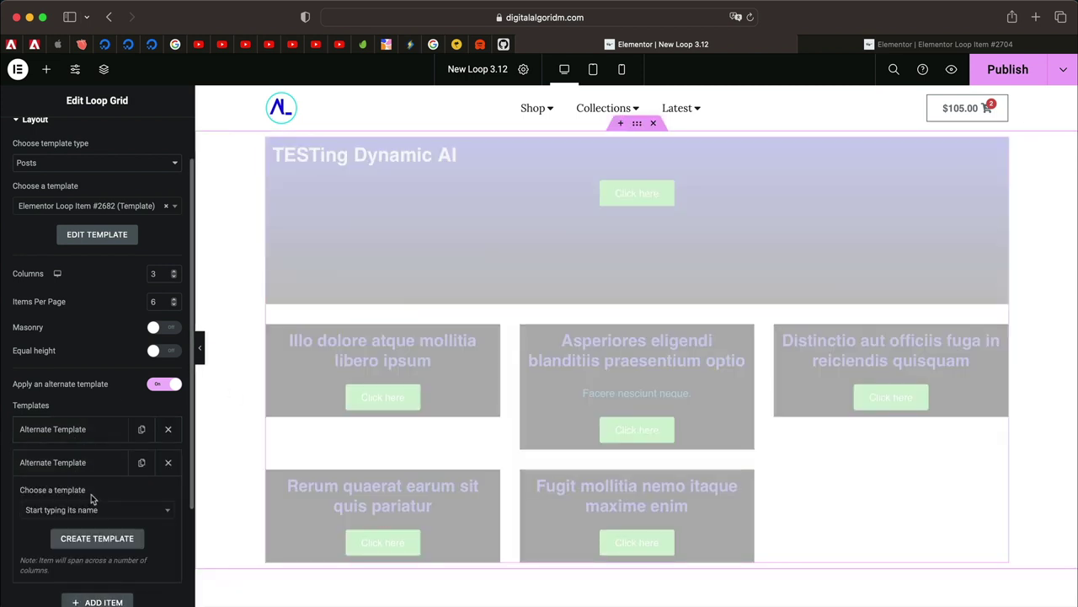
pyautogui.click(89, 542)
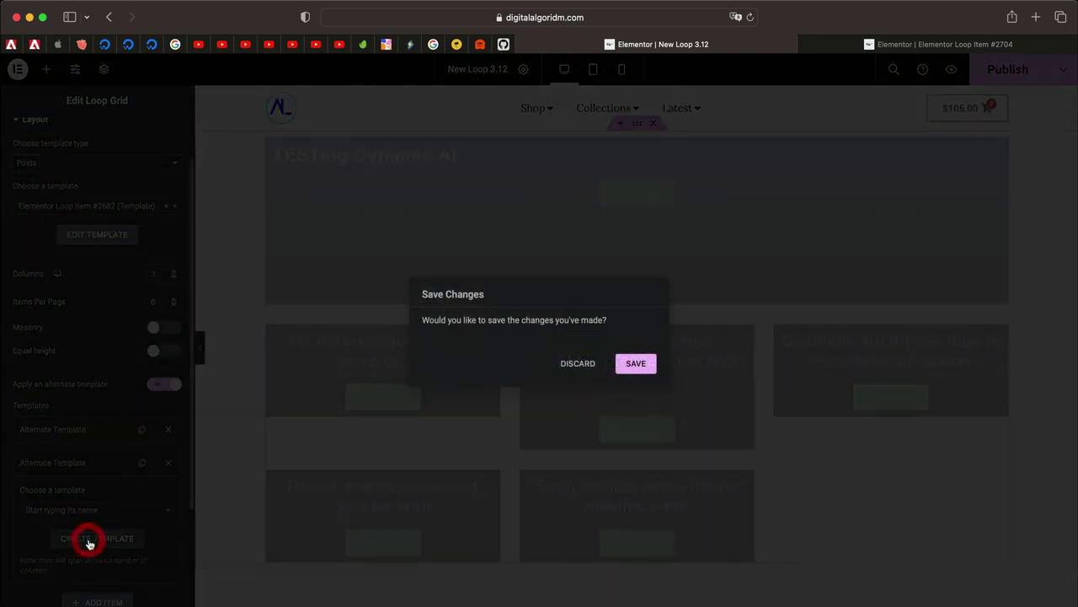
pyautogui.click(635, 365)
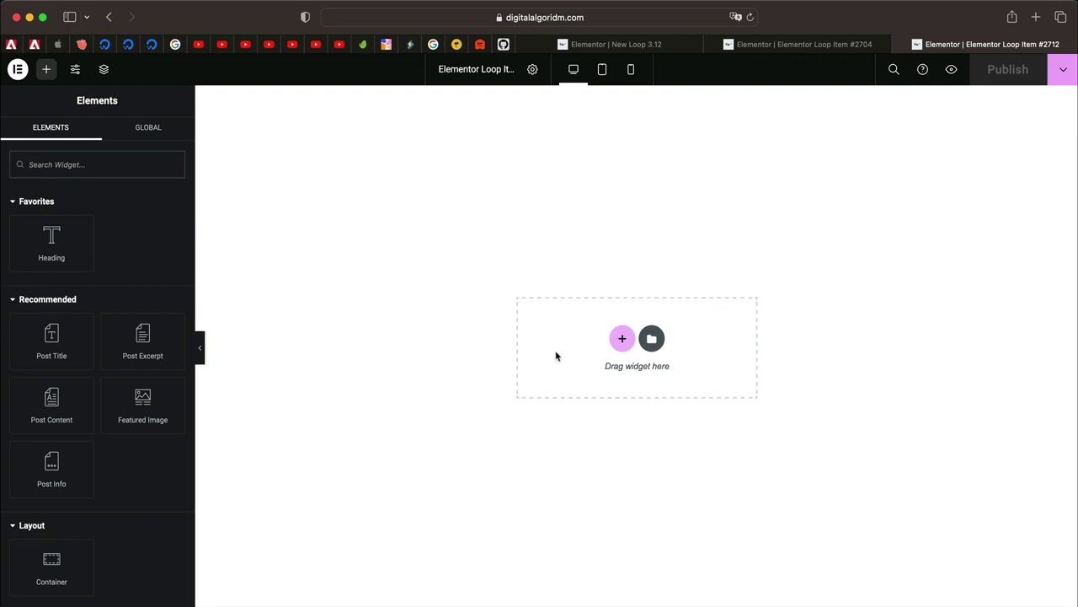
# Create a single-column container with the post title at size 30 and 300 px minimum height
pyautogui.click(622, 339)
pyautogui.click(568, 297)
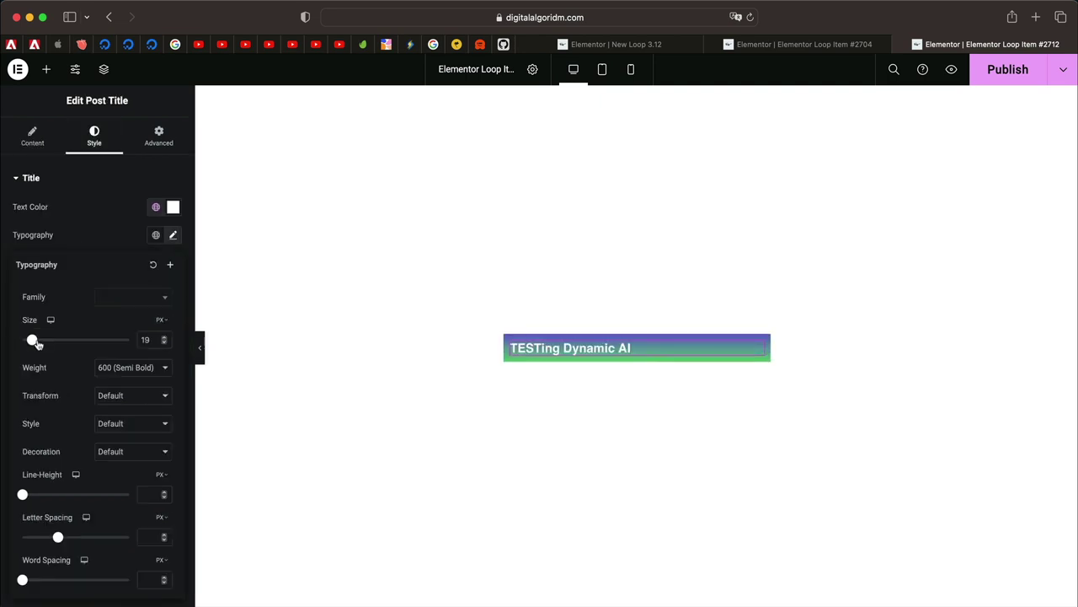
pyautogui.moveTo(35, 340)
pyautogui.mouseDown()
pyautogui.moveTo(43, 349)
pyautogui.moveTo(38, 341)
pyautogui.mouseUp()
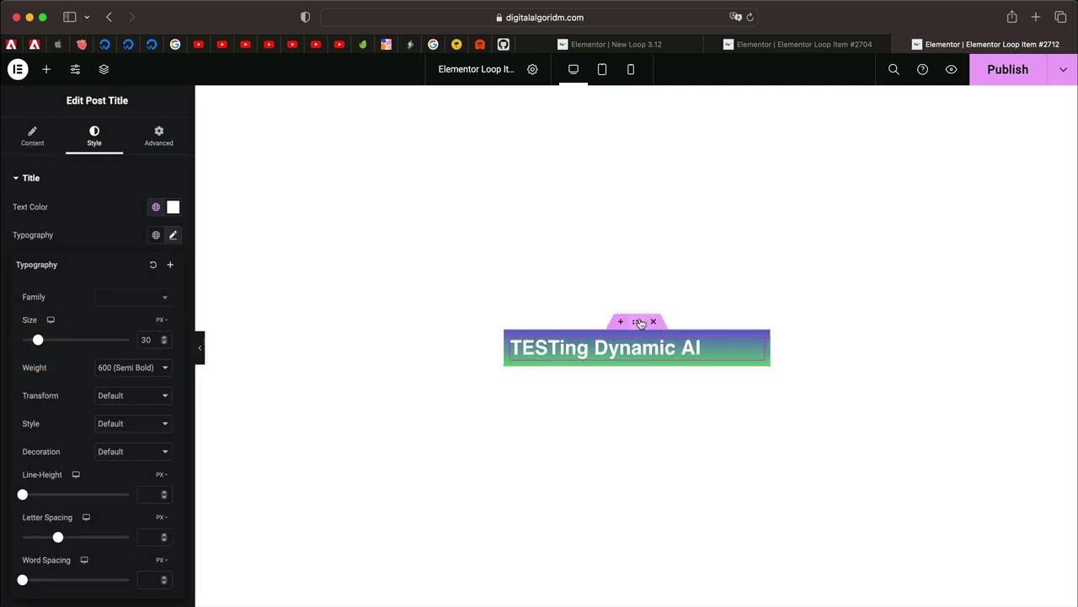
pyautogui.click(638, 322)
pyautogui.click(32, 135)
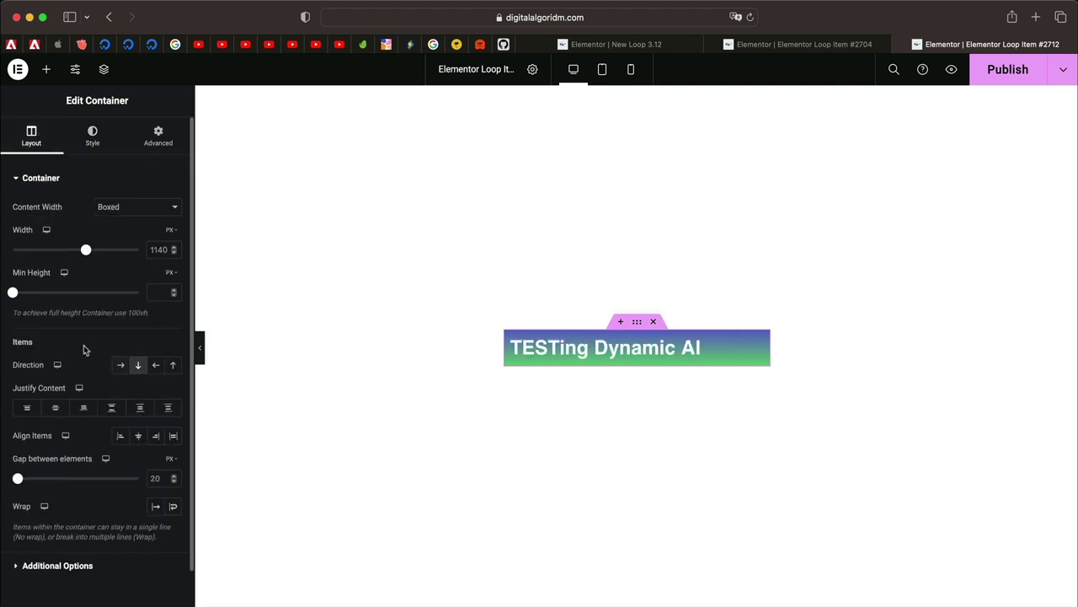
pyautogui.write('300')
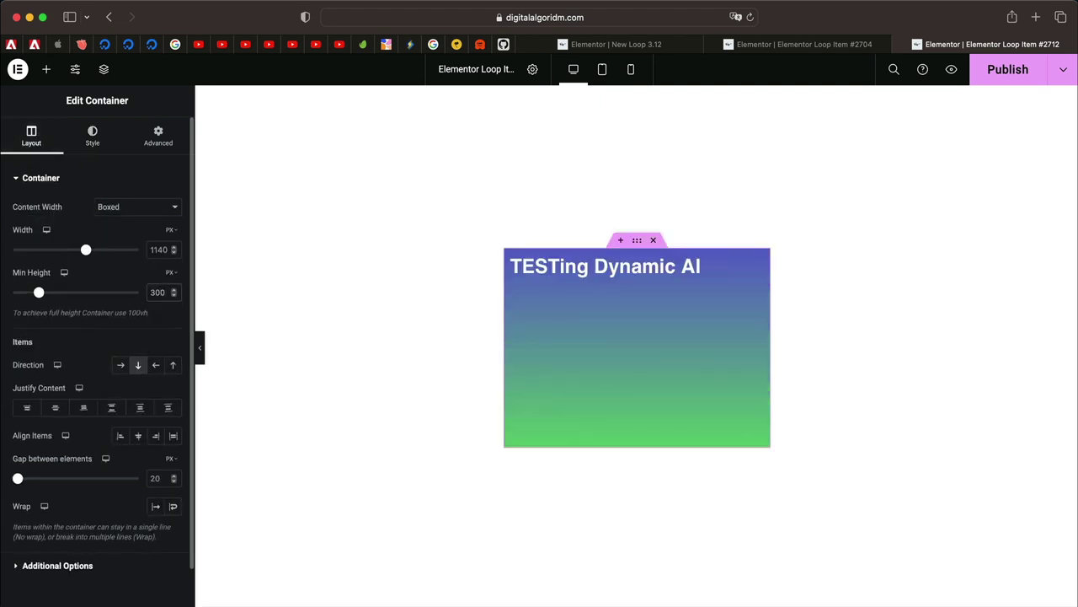
pyautogui.click(627, 270)
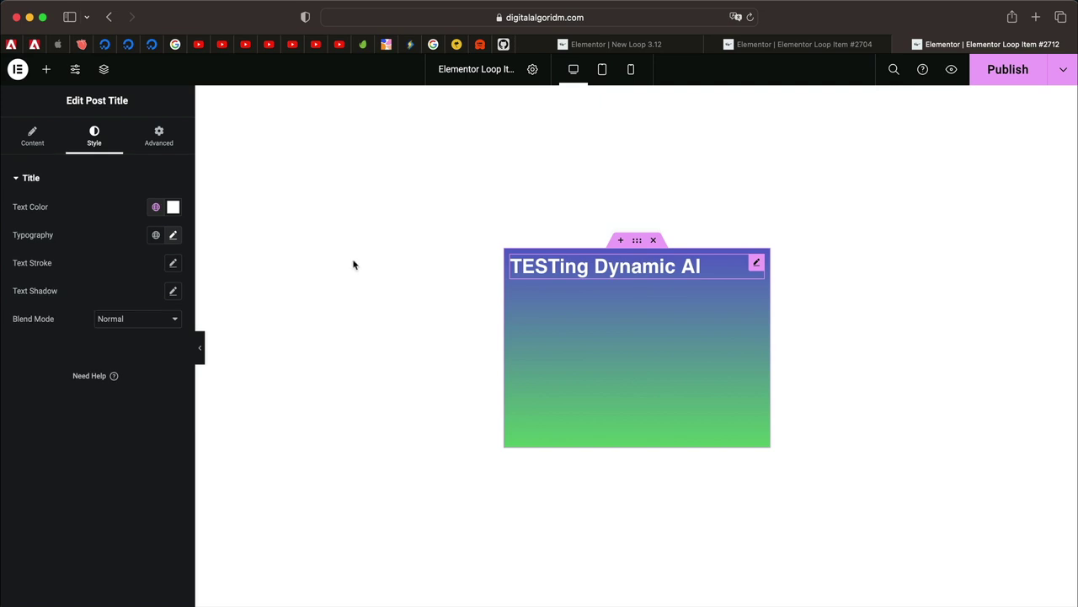
# Add a Featured Image and a Button below the title, labelling the button 'Read Post'
pyautogui.click(46, 69)
pyautogui.moveTo(137, 419); pyautogui.dragTo(578, 272)
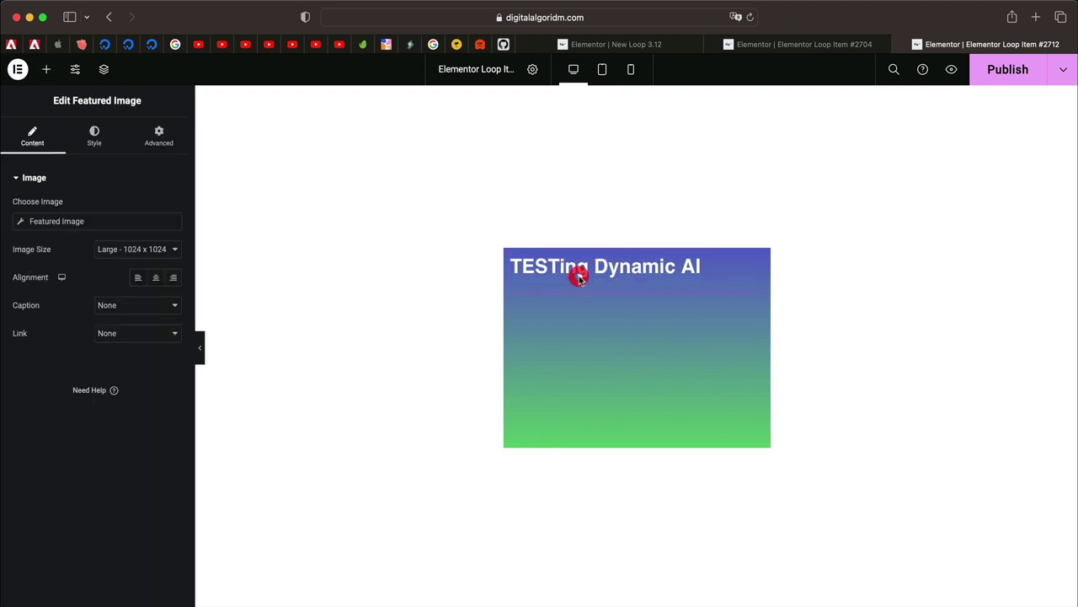
pyautogui.click(47, 69)
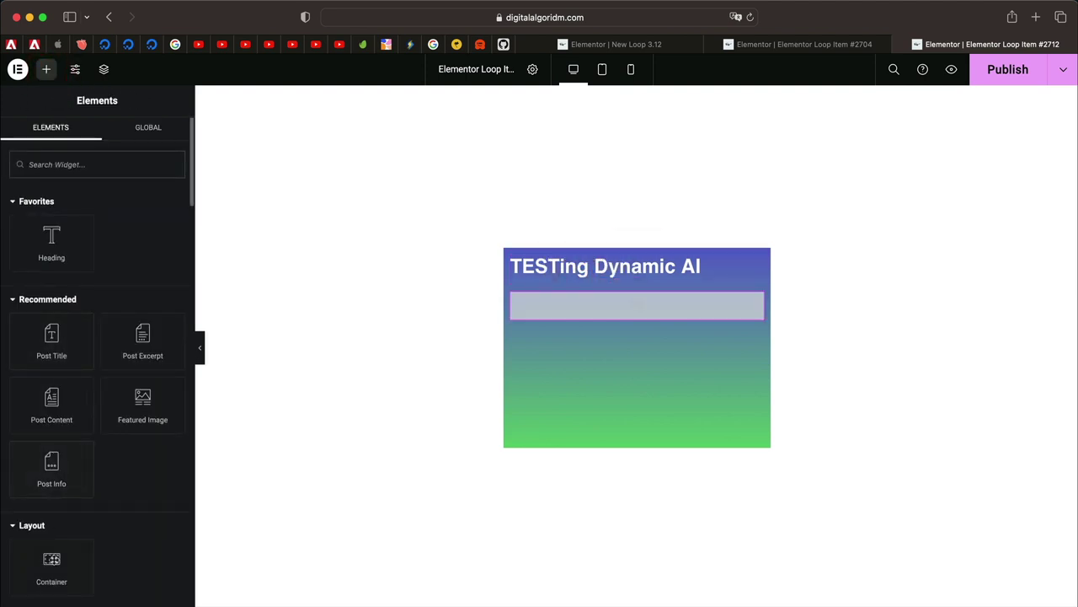
pyautogui.scroll(-5, 53, 415)
pyautogui.moveTo(51, 384); pyautogui.dragTo(631, 306)
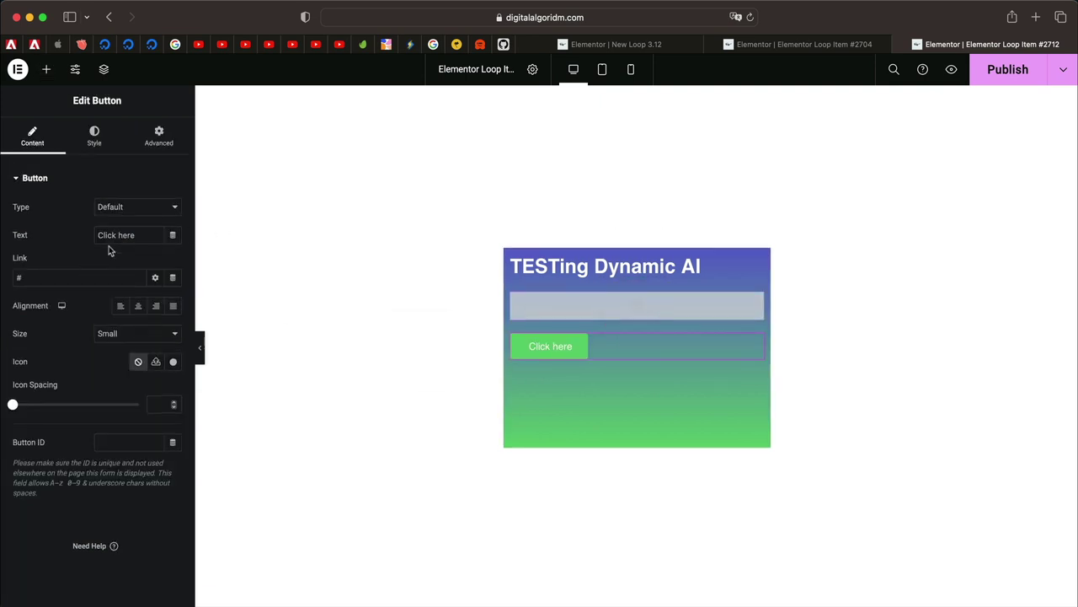
pyautogui.write('Rea')
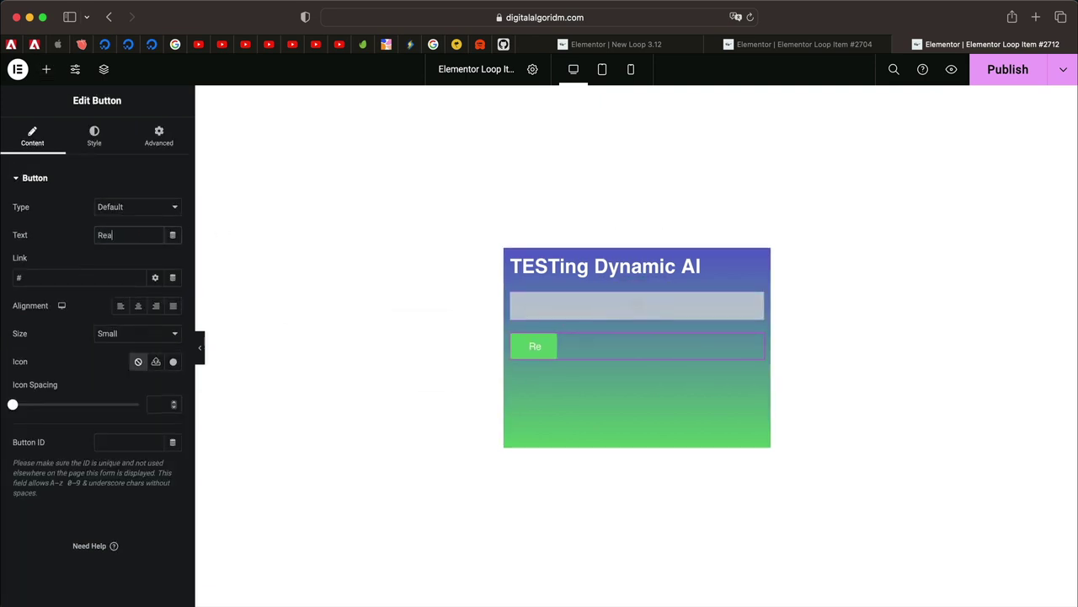
pyautogui.write('d Post')
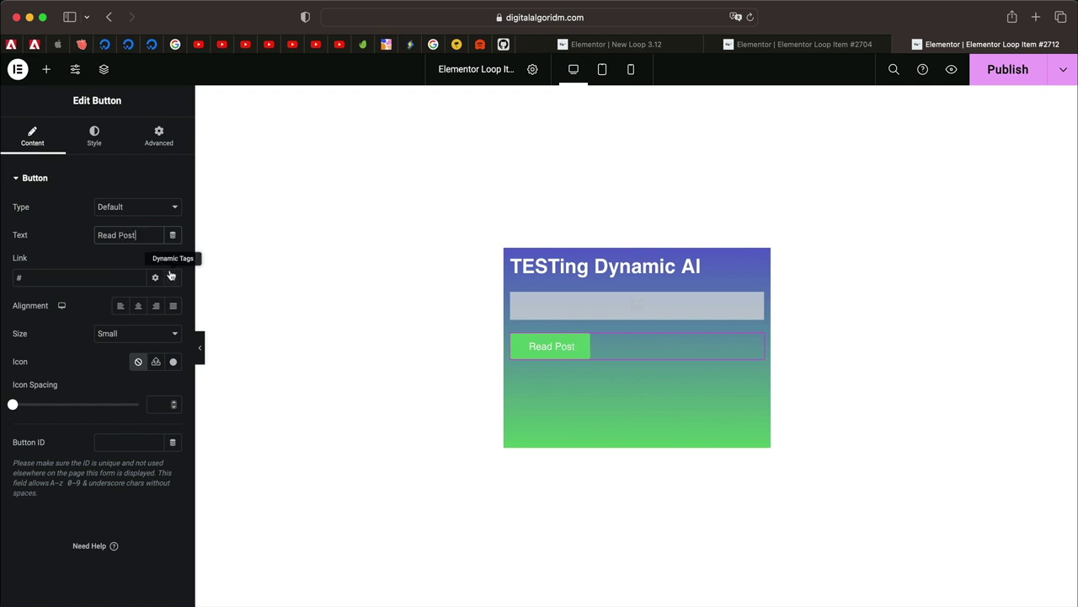
# Link the Read Post button to Post URL and centre it, and make the title a centred H2
pyautogui.click(172, 276)
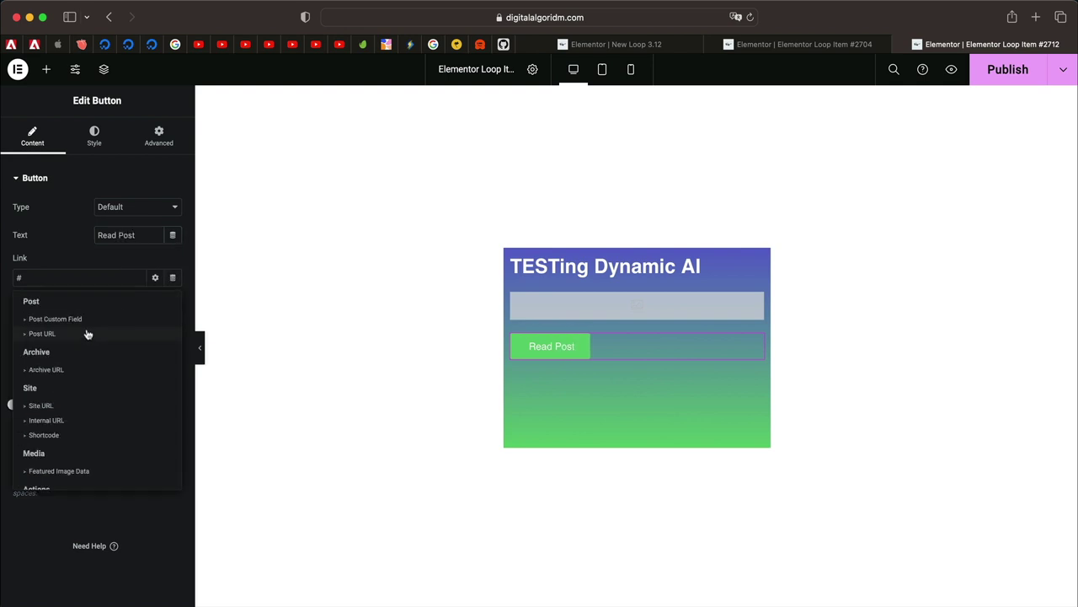
pyautogui.click(85, 333)
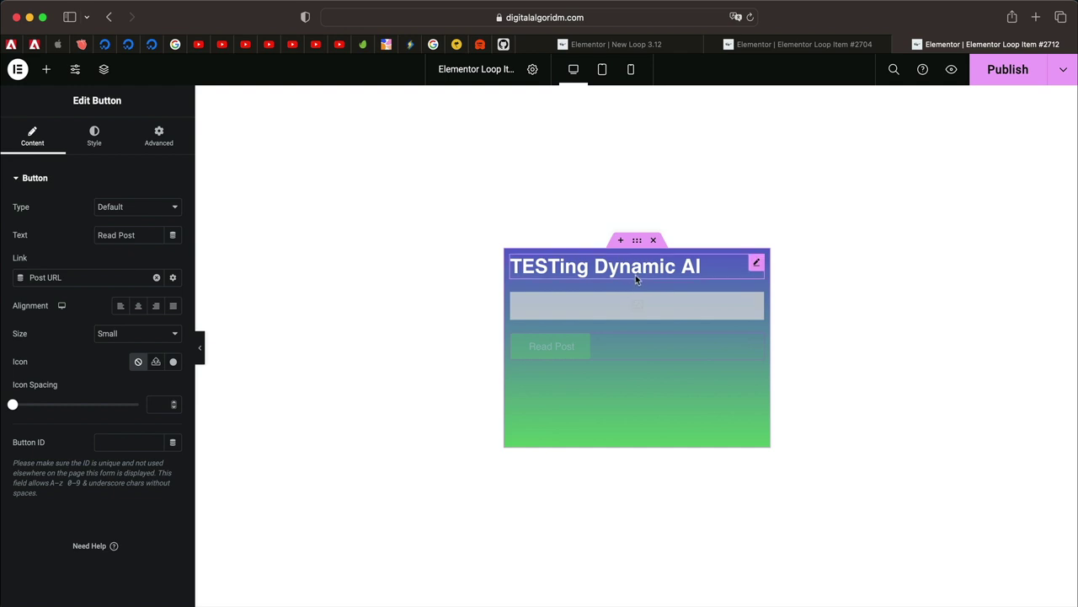
pyautogui.click(143, 309)
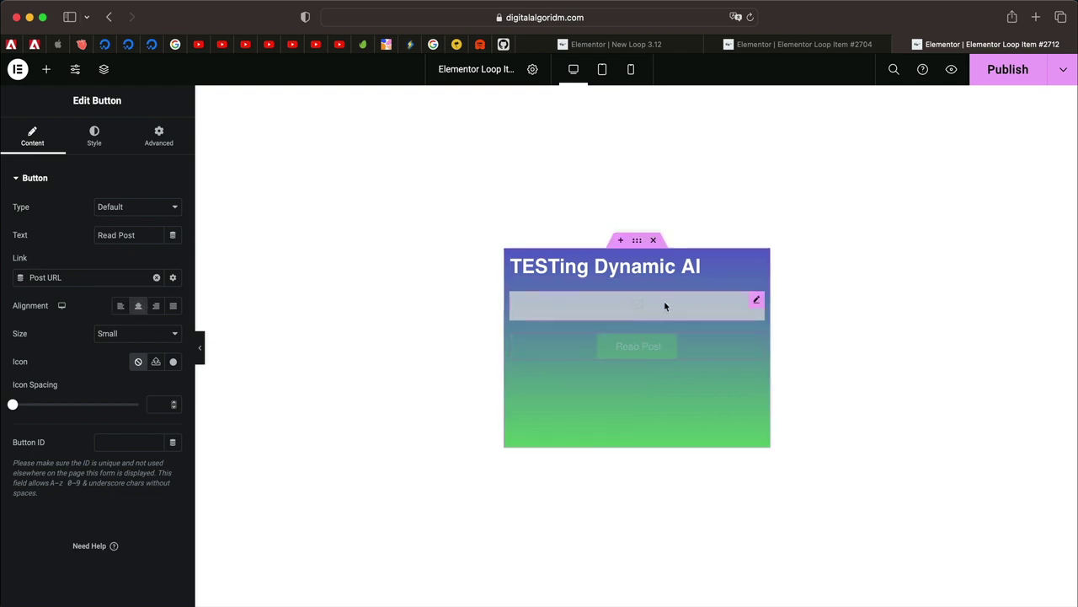
pyautogui.click(662, 273)
pyautogui.click(32, 137)
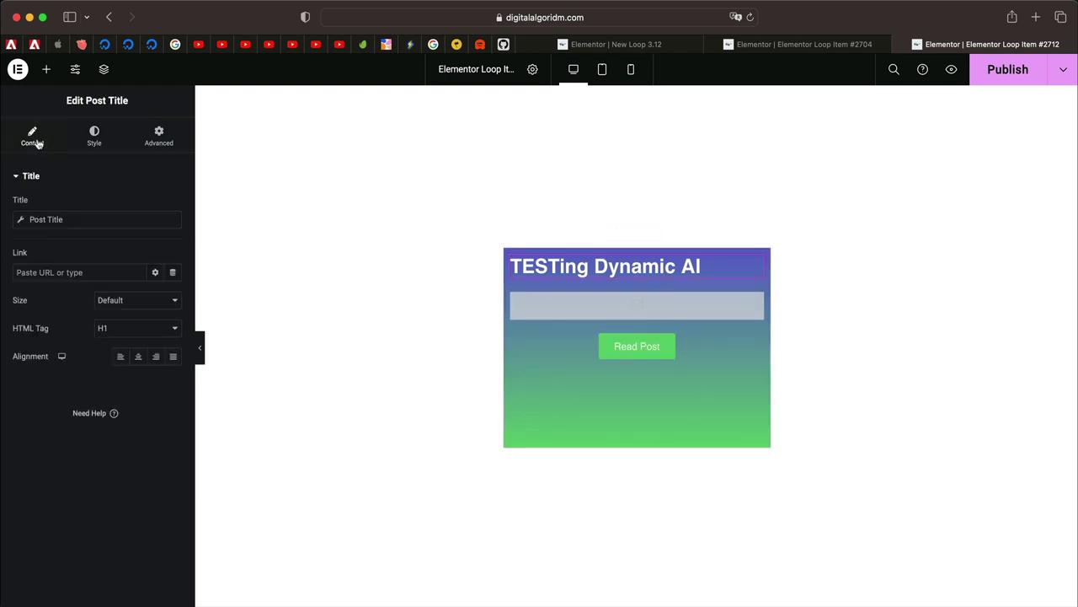
pyautogui.click(138, 358)
pyautogui.click(133, 331)
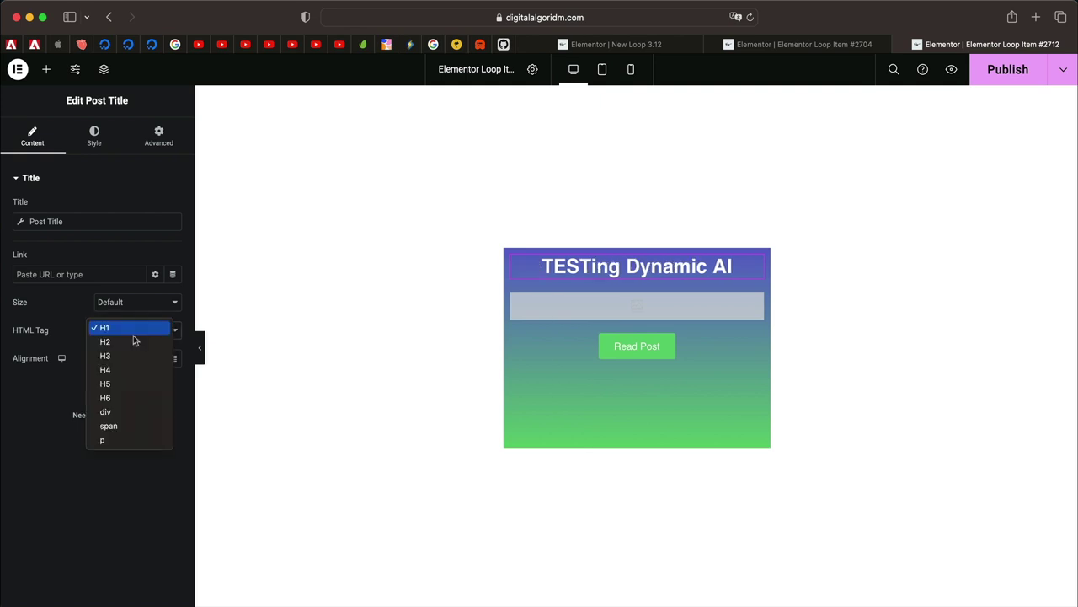
pyautogui.click(133, 342)
# Set the featured image to Medium 300 x 300, adjust its width, and centre the card vertically
pyautogui.click(656, 313)
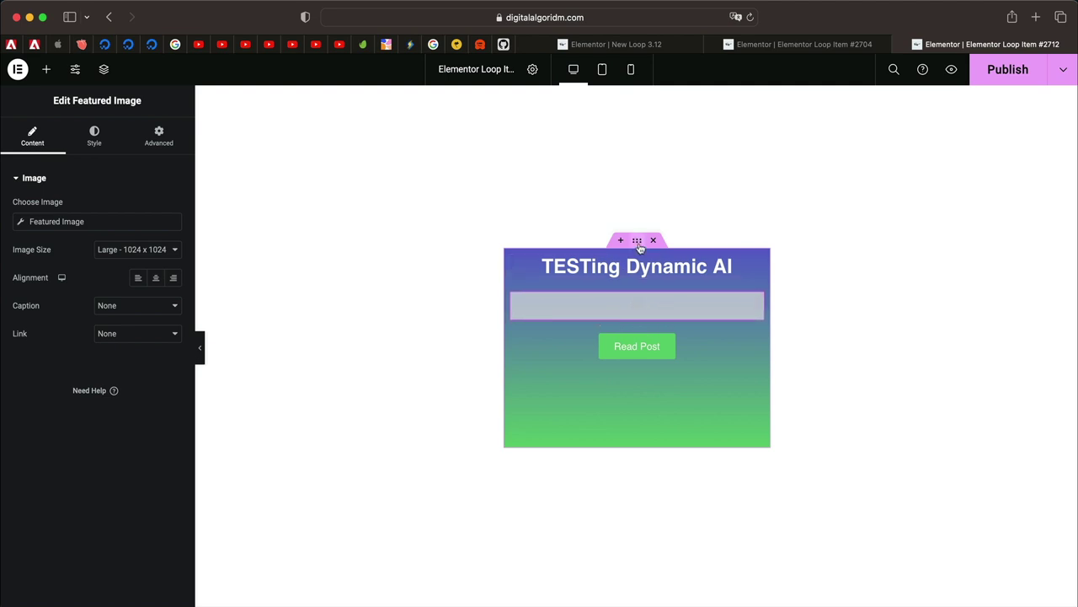
pyautogui.click(126, 249)
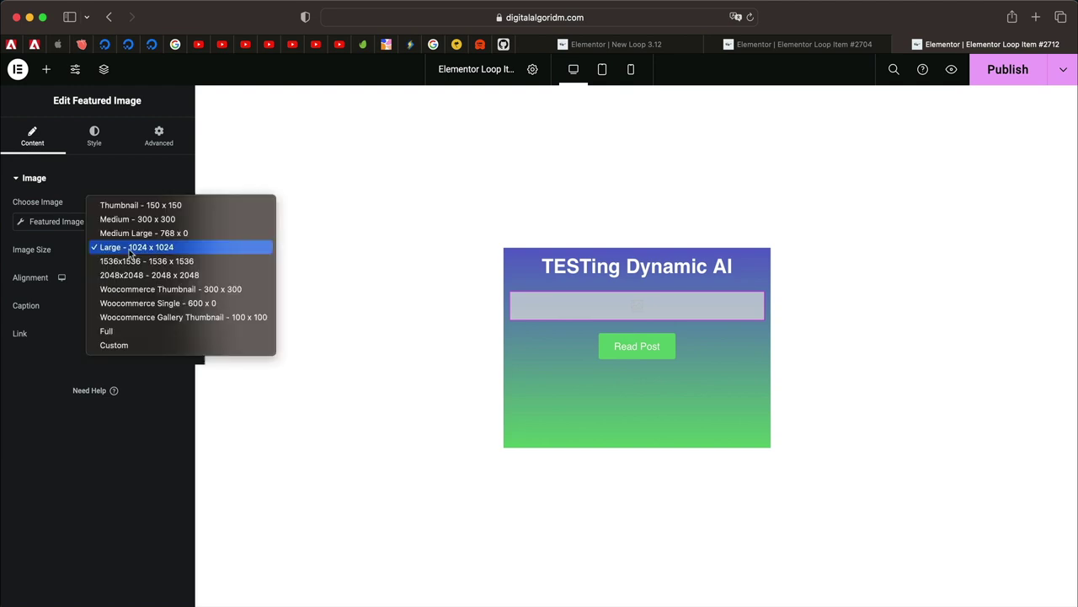
pyautogui.click(139, 219)
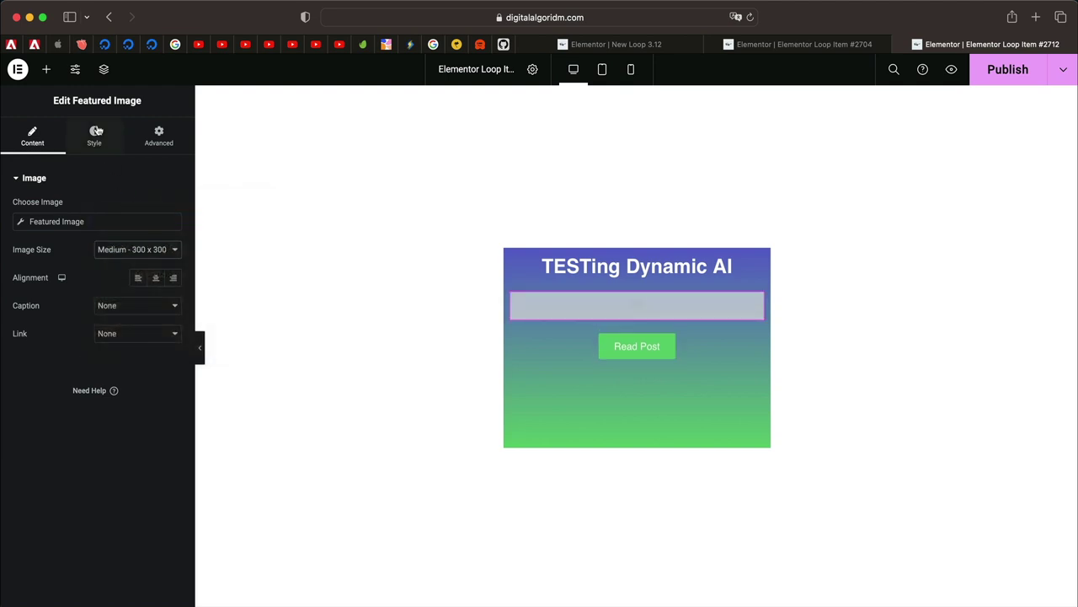
pyautogui.click(96, 134)
pyautogui.moveTo(13, 223); pyautogui.dragTo(40, 222)
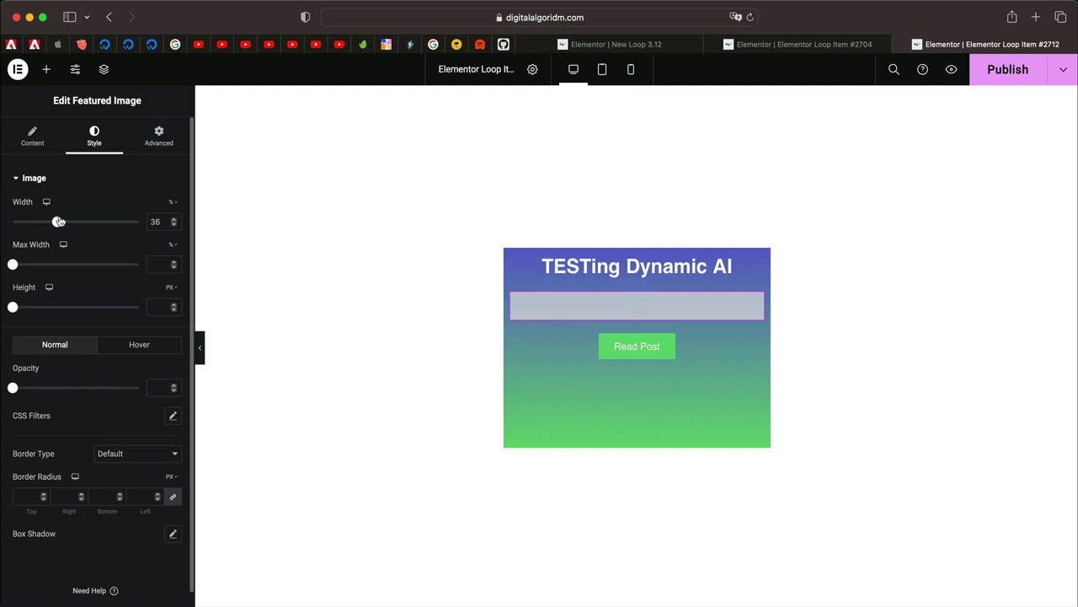
pyautogui.click(38, 143)
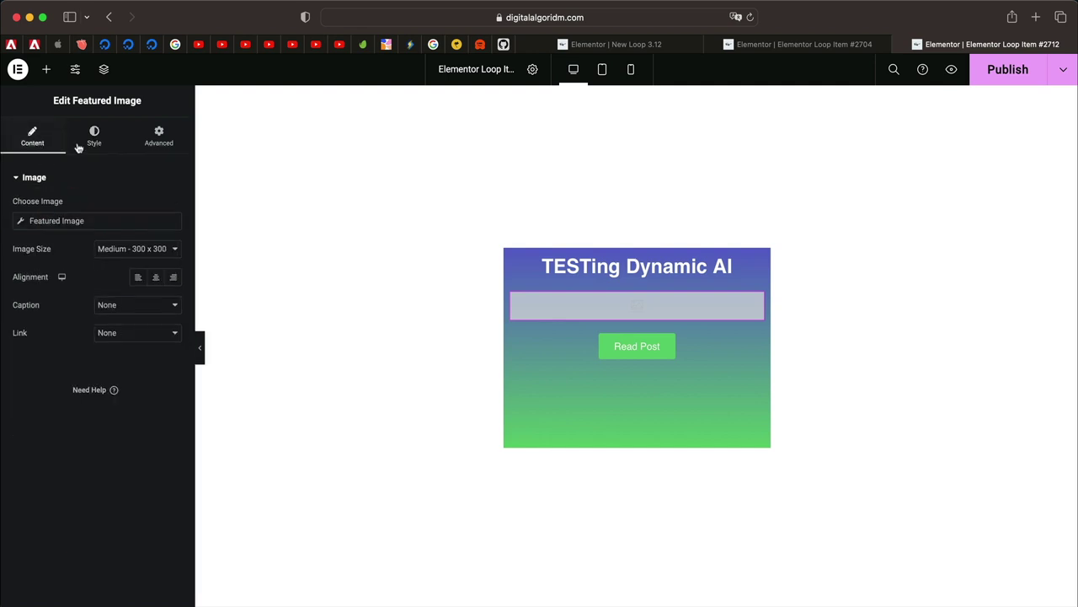
pyautogui.click(638, 241)
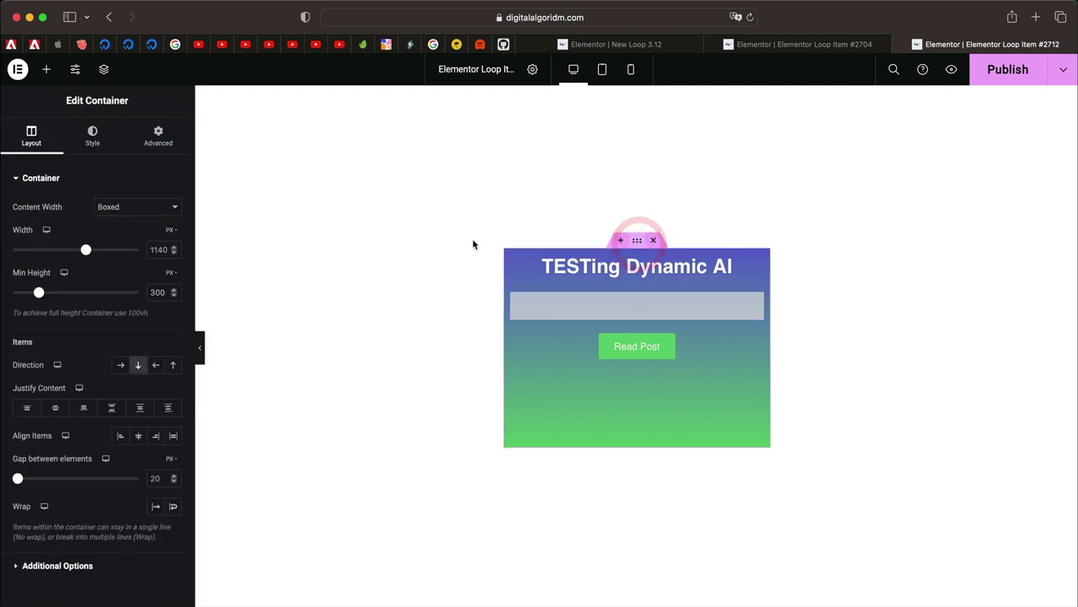
pyautogui.click(56, 409)
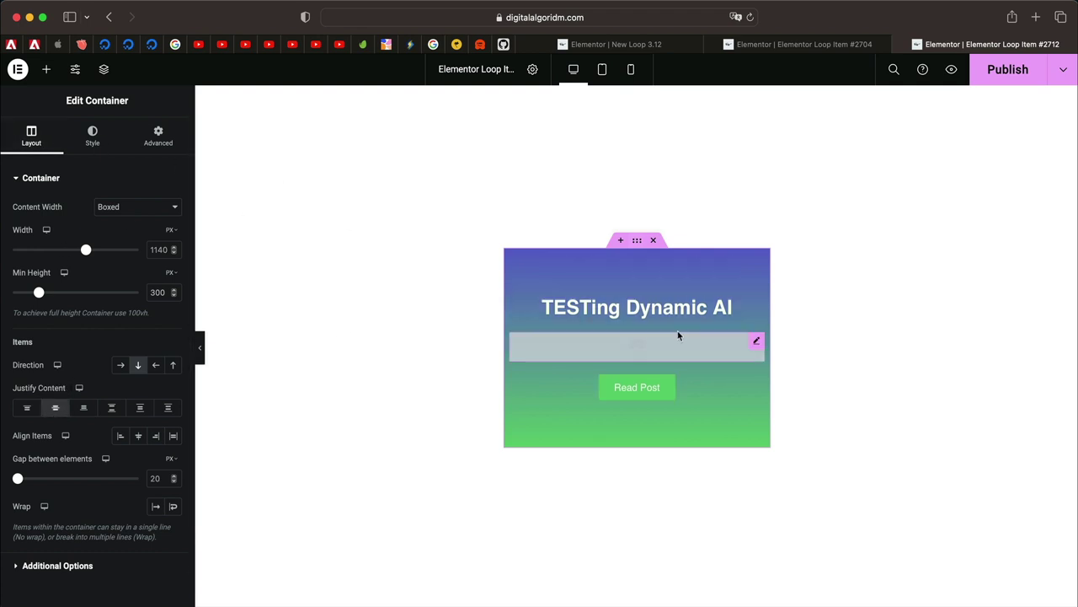
# Set Loop Item #2704's container Justify Content to Center and publish it
pyautogui.click(833, 48)
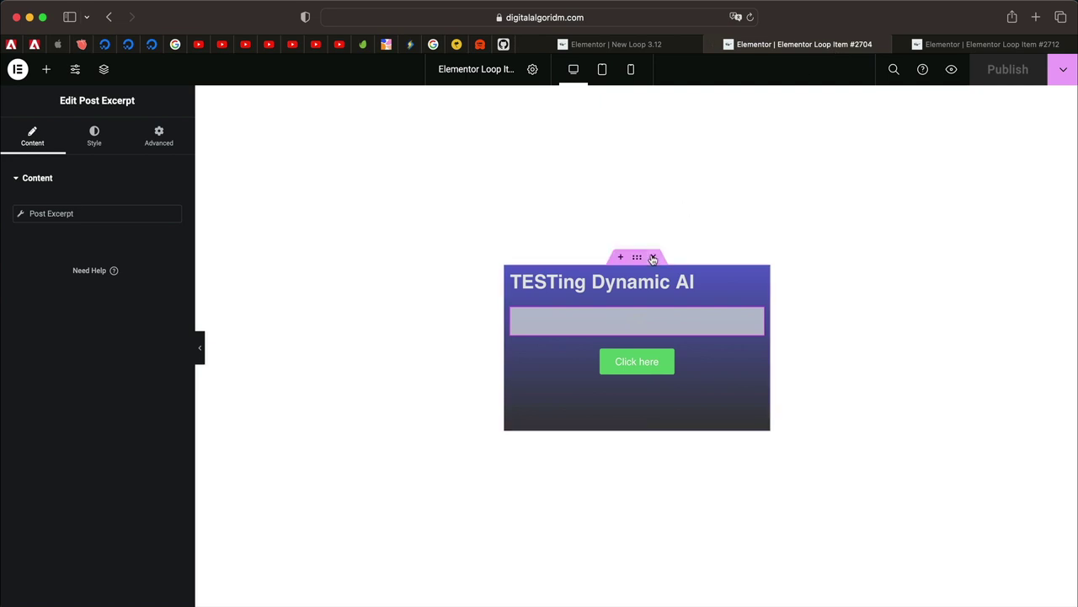
pyautogui.click(639, 263)
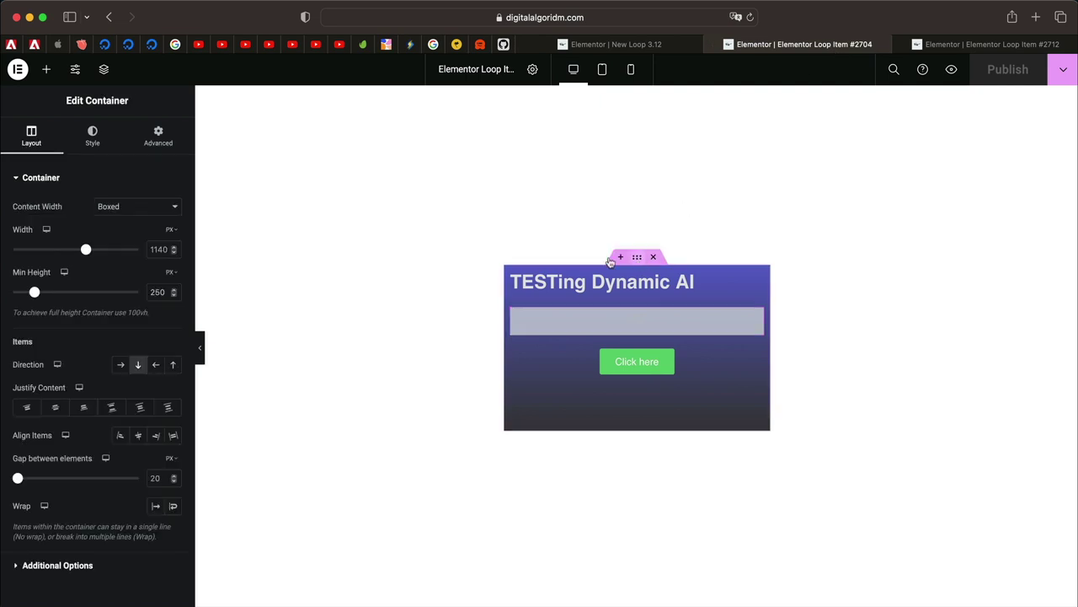
pyautogui.click(57, 408)
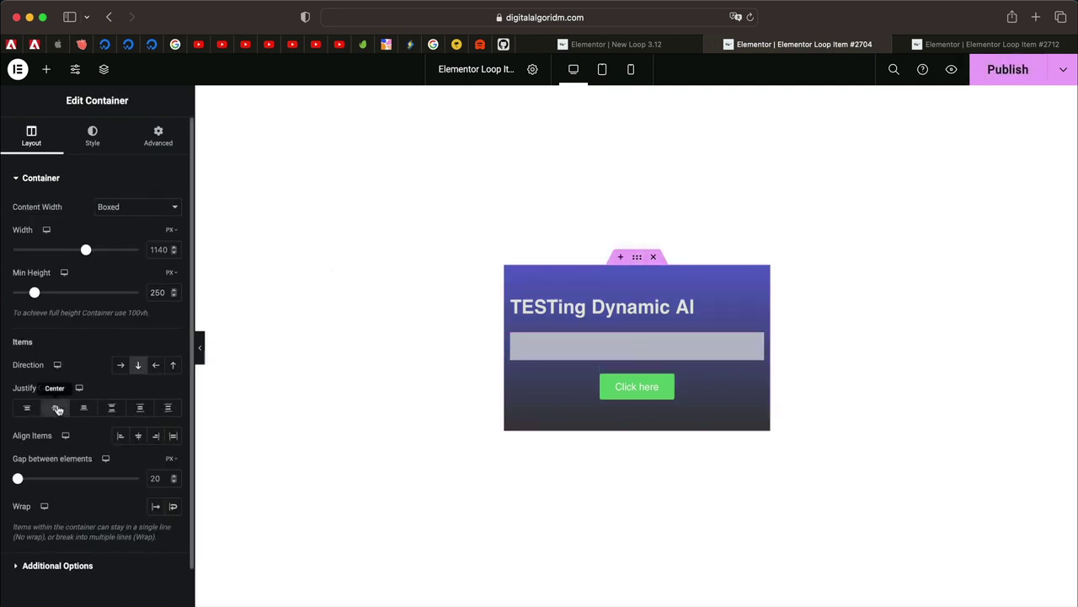
pyautogui.click(1016, 71)
pyautogui.click(971, 44)
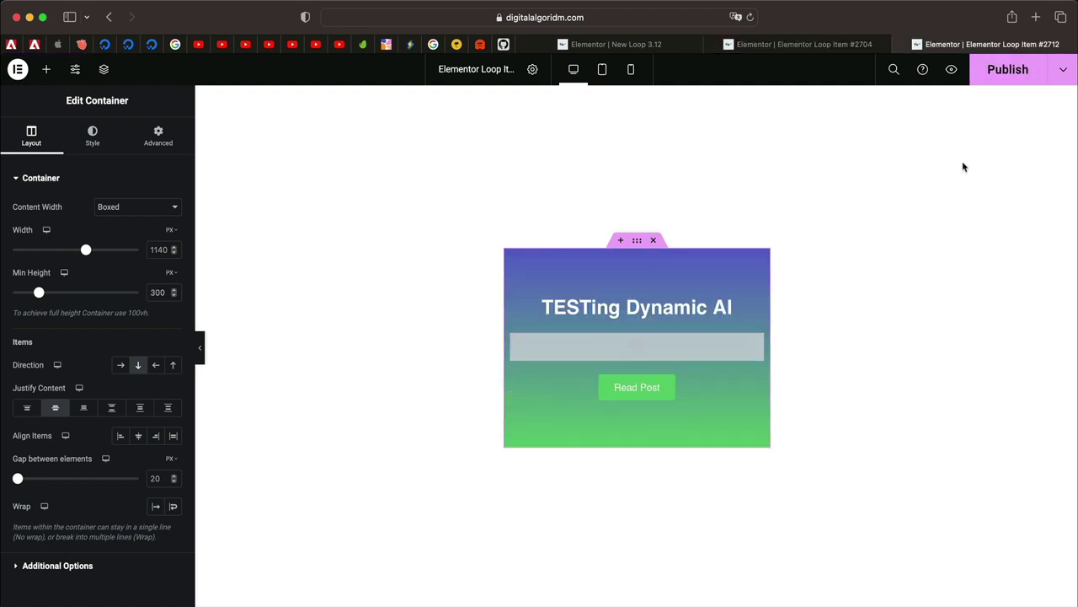
# Publish Loop Item #2712 and view the loop grid on the New Loop 3.12 page
pyautogui.click(1007, 70)
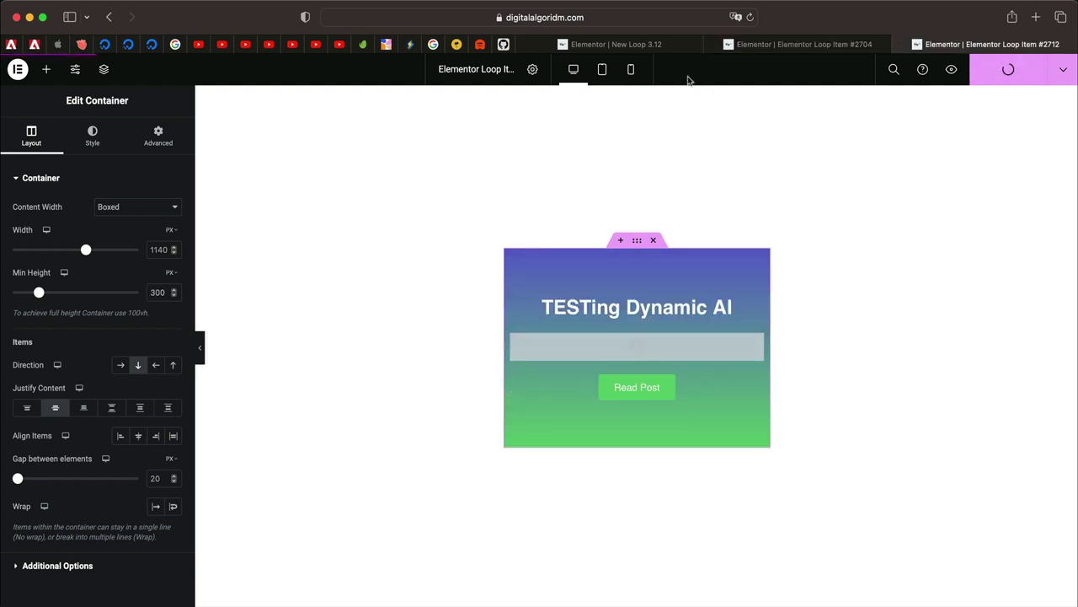
pyautogui.click(665, 48)
pyautogui.scroll(-4, 93, 489)
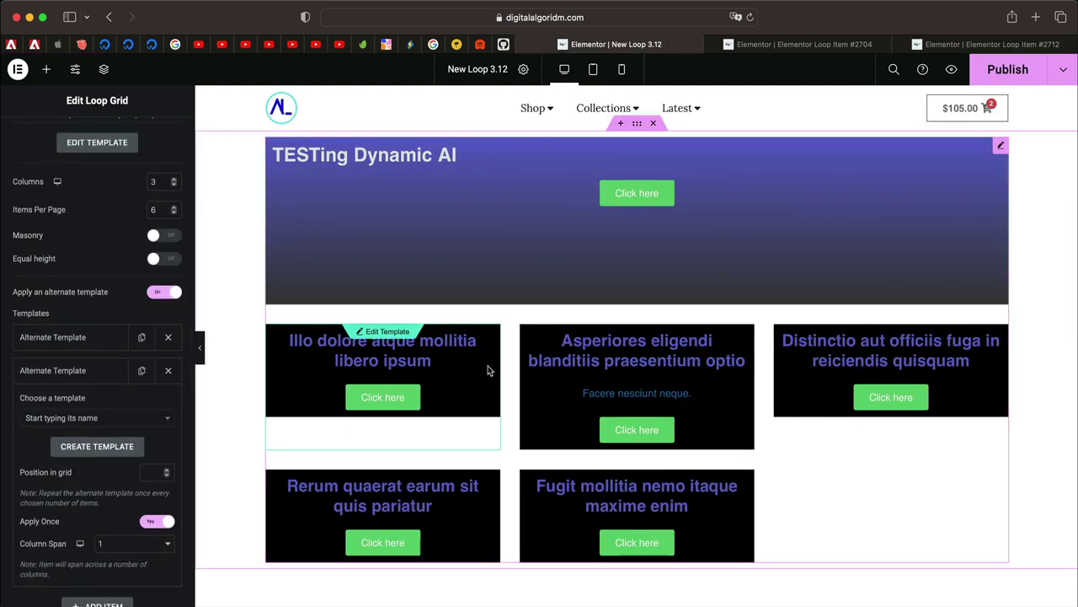
pyautogui.scroll(-1, 423, 453)
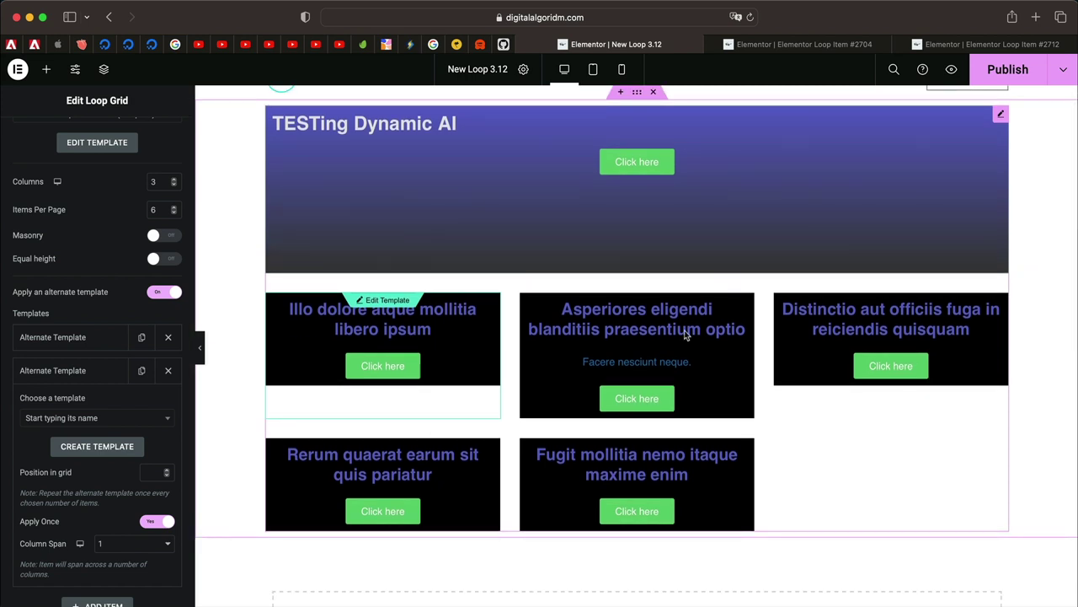
pyautogui.scroll(1, 617, 316)
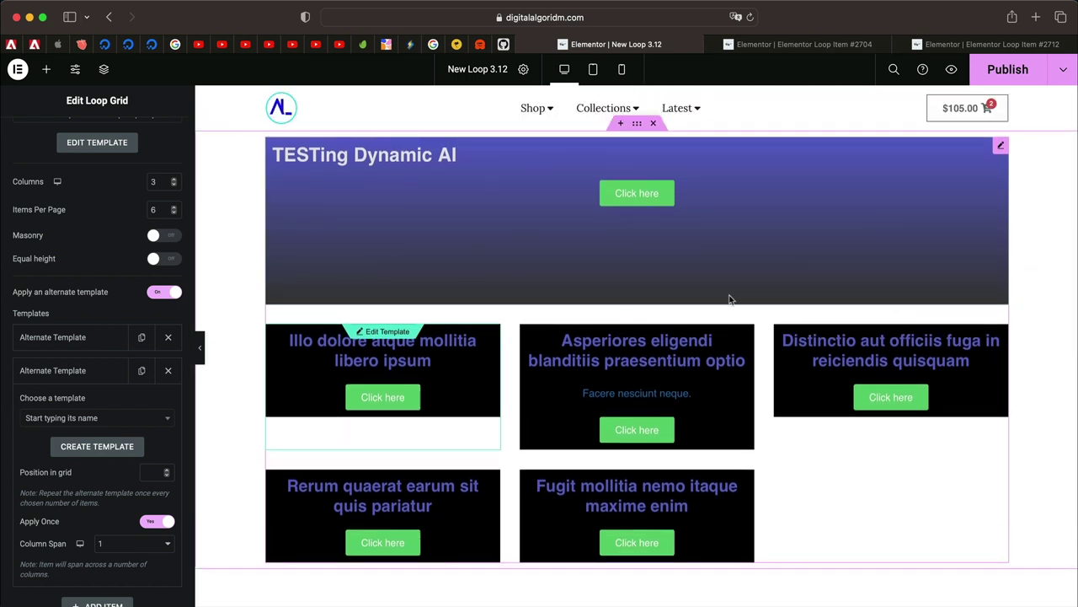
# Change the Loop Grid's Items Per Page from 6 to 10 and check the result
pyautogui.scroll(2, 159, 259)
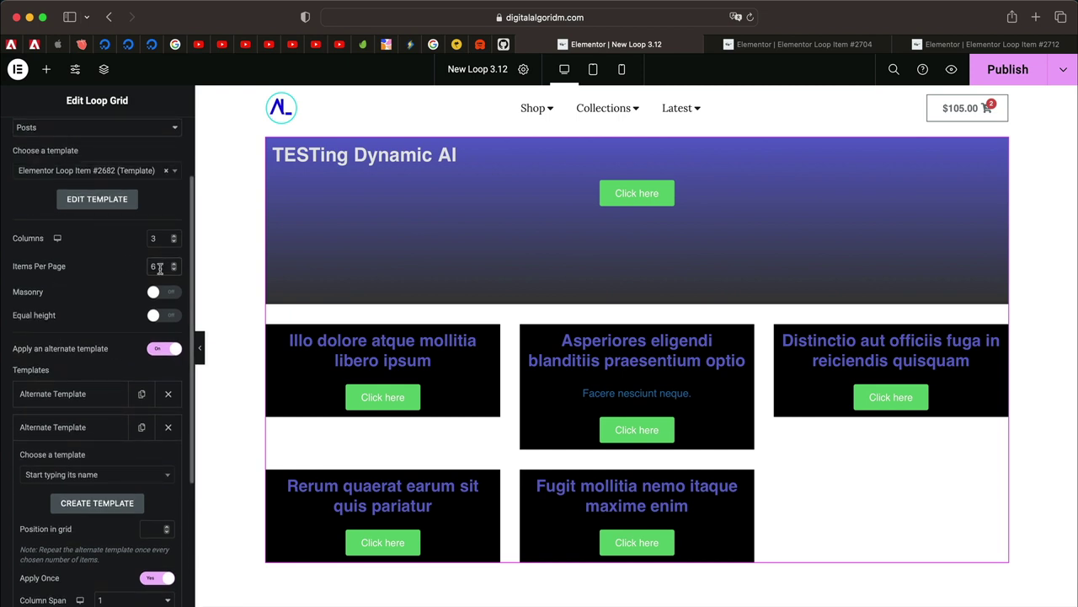
pyautogui.doubleClick(159, 267)
pyautogui.write('10')
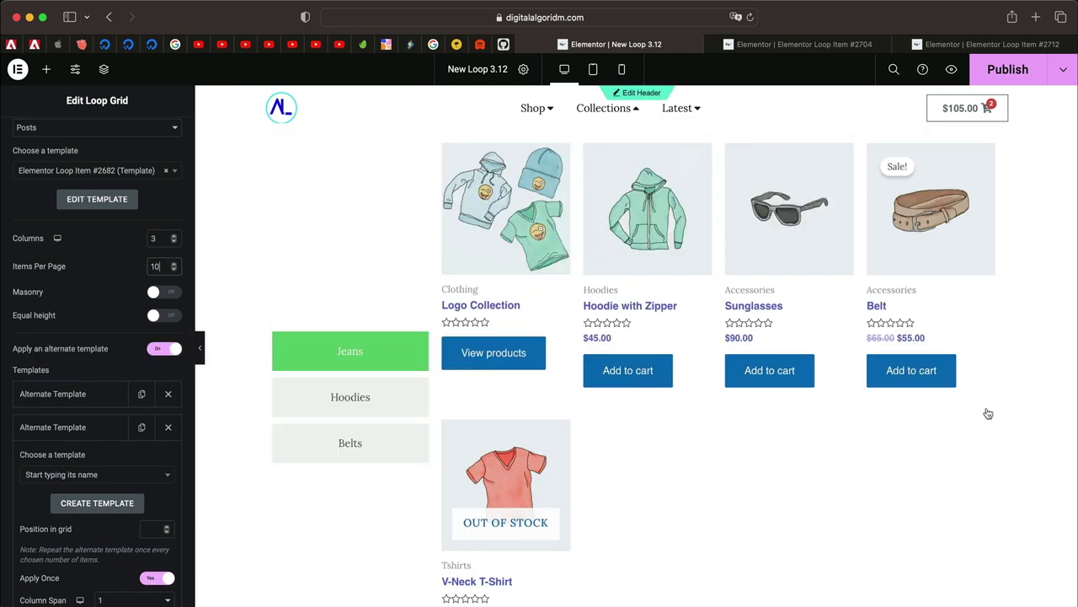
pyautogui.scroll(-5, 1051, 358)
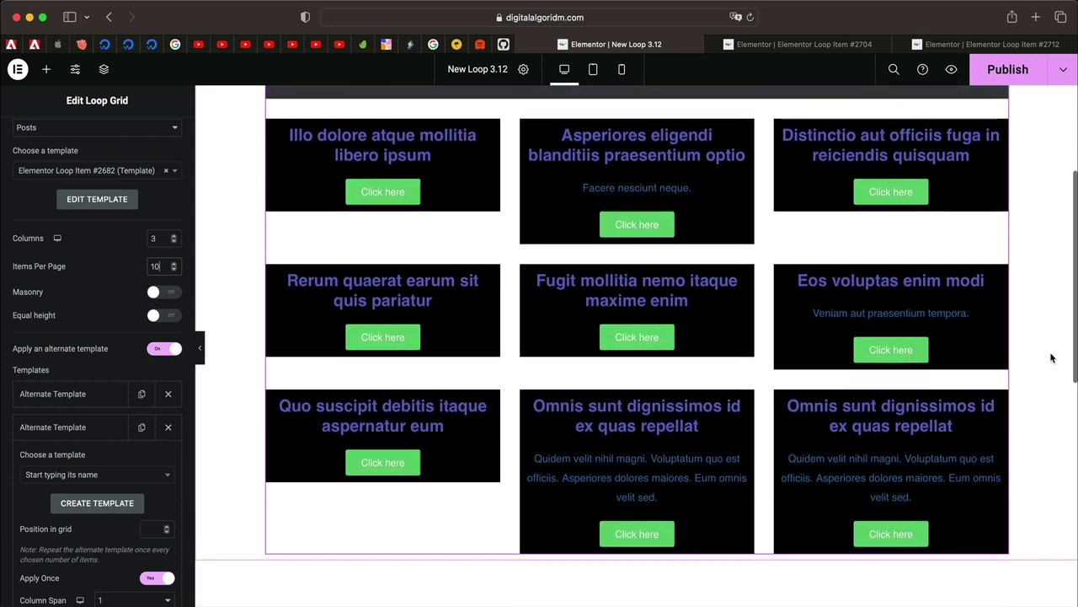
pyautogui.scroll(2, 1051, 358)
pyautogui.scroll(-3, 1051, 358)
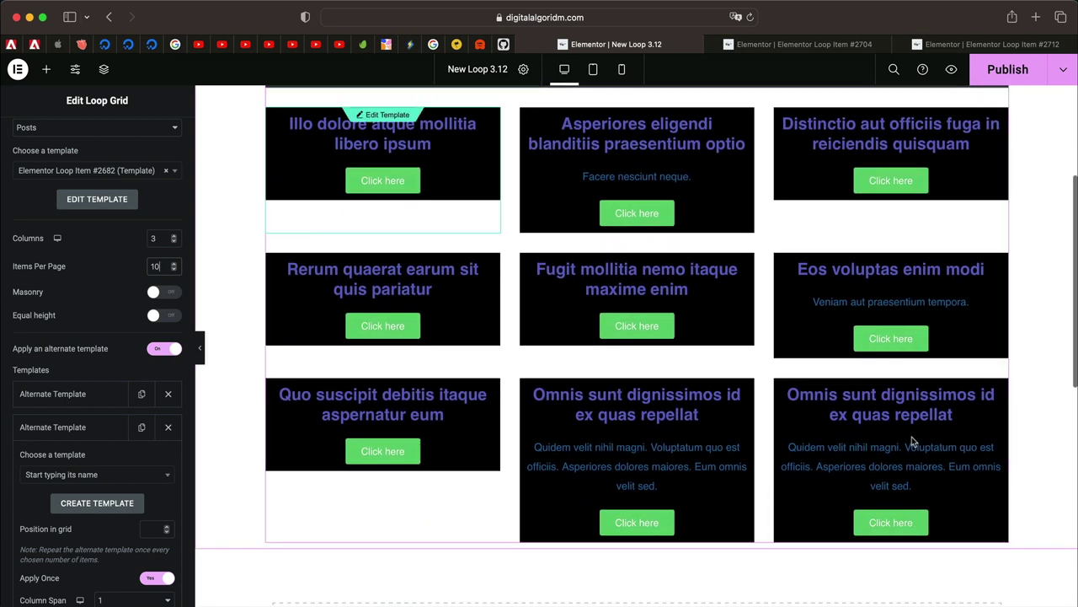
pyautogui.scroll(3, 912, 436)
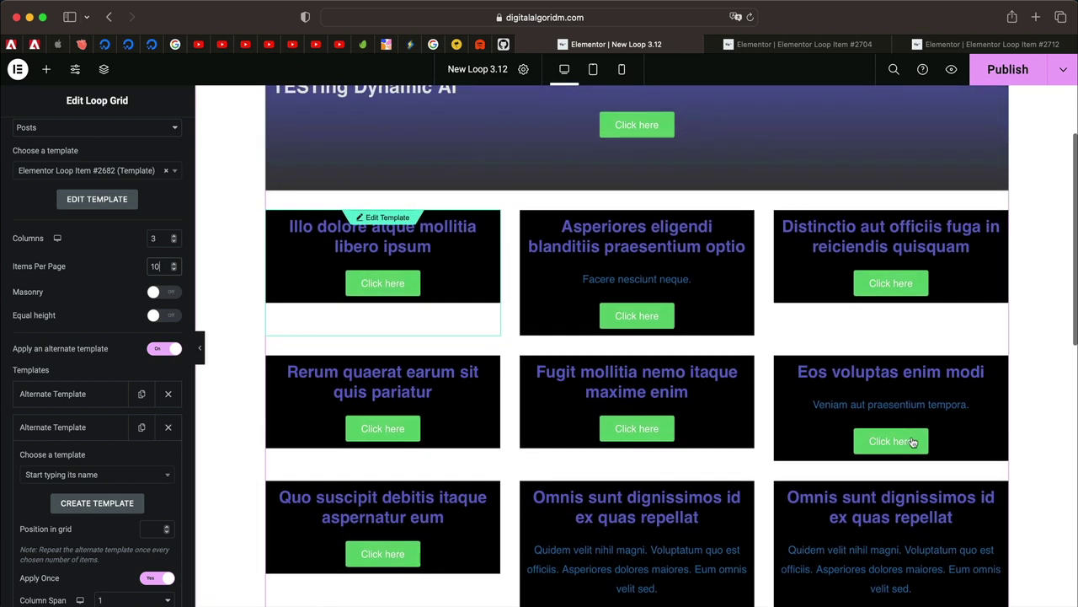
pyautogui.scroll(-4, 912, 442)
pyautogui.scroll(6, 633, 291)
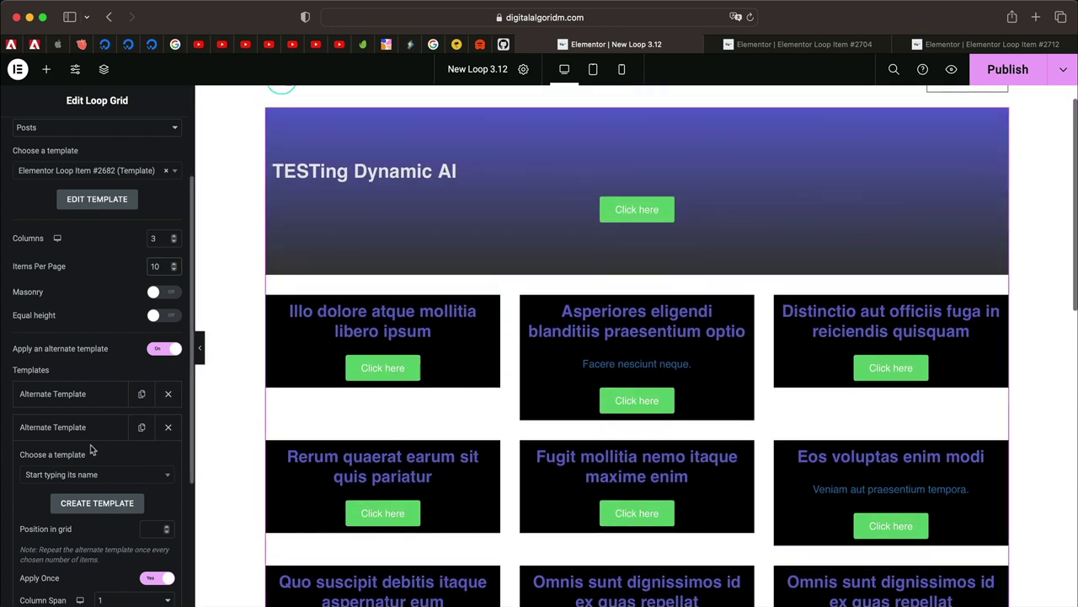
# Set the second alternate template's position in grid to 4 and its column span to 3
pyautogui.click(156, 531)
pyautogui.write('4')
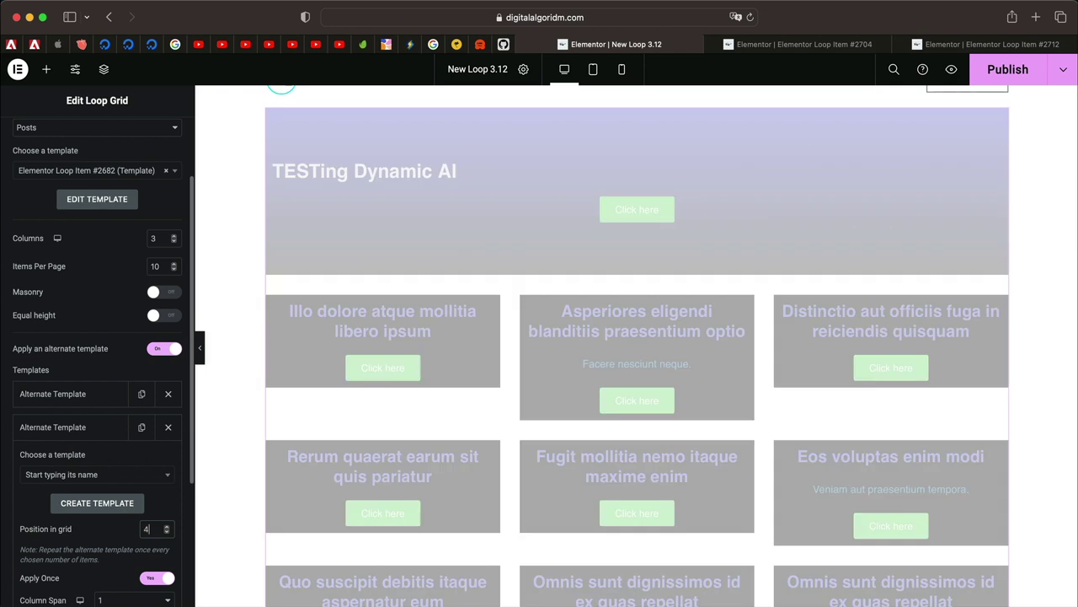
pyautogui.click(67, 432)
pyautogui.scroll(-3, 518, 345)
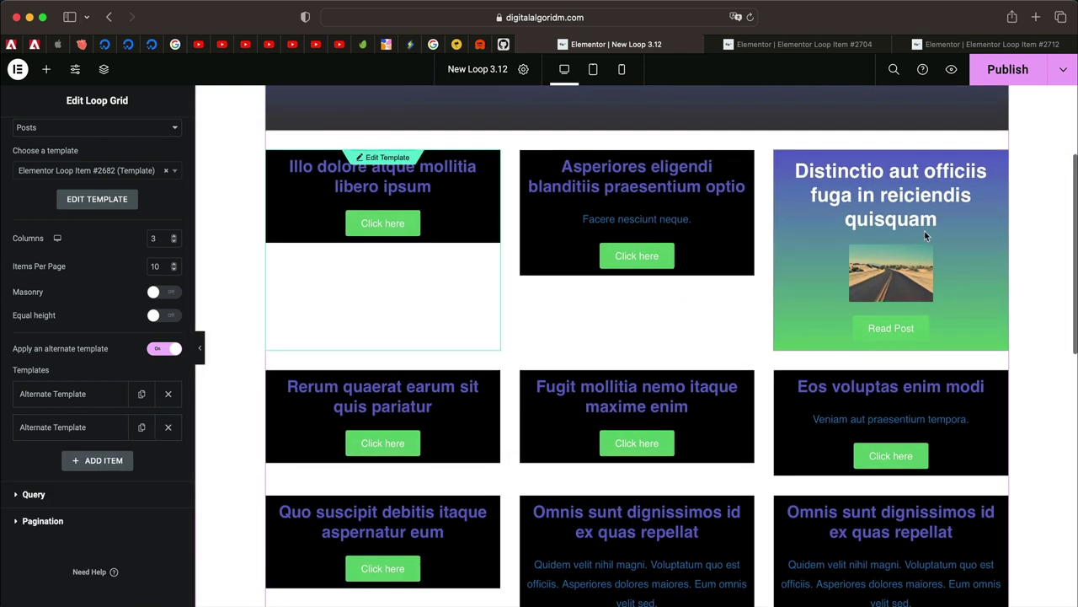
pyautogui.click(67, 427)
pyautogui.scroll(-3, 83, 425)
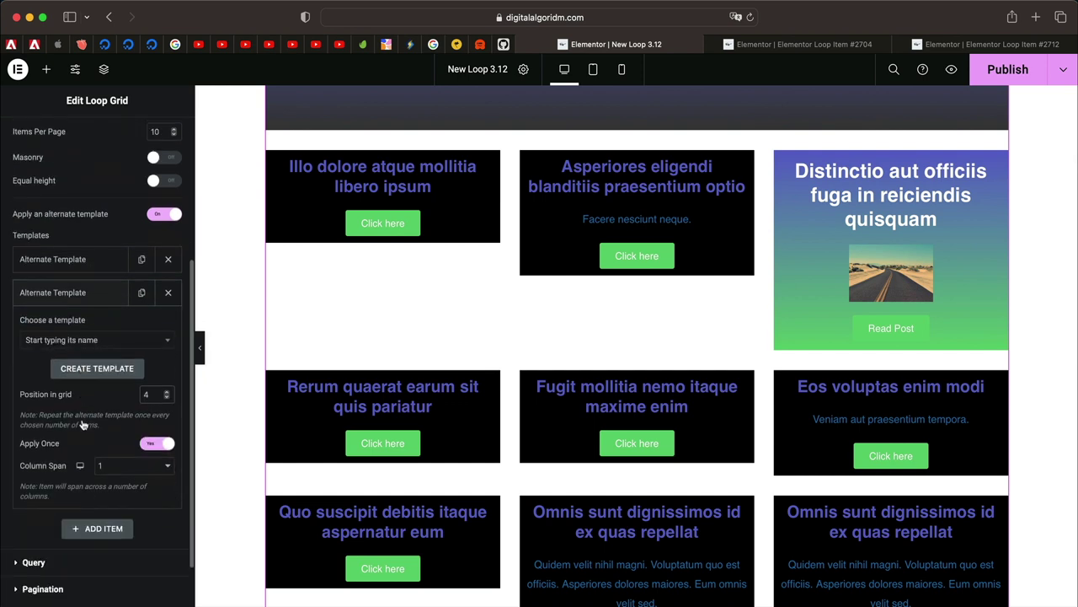
pyautogui.click(136, 466)
pyautogui.click(129, 487)
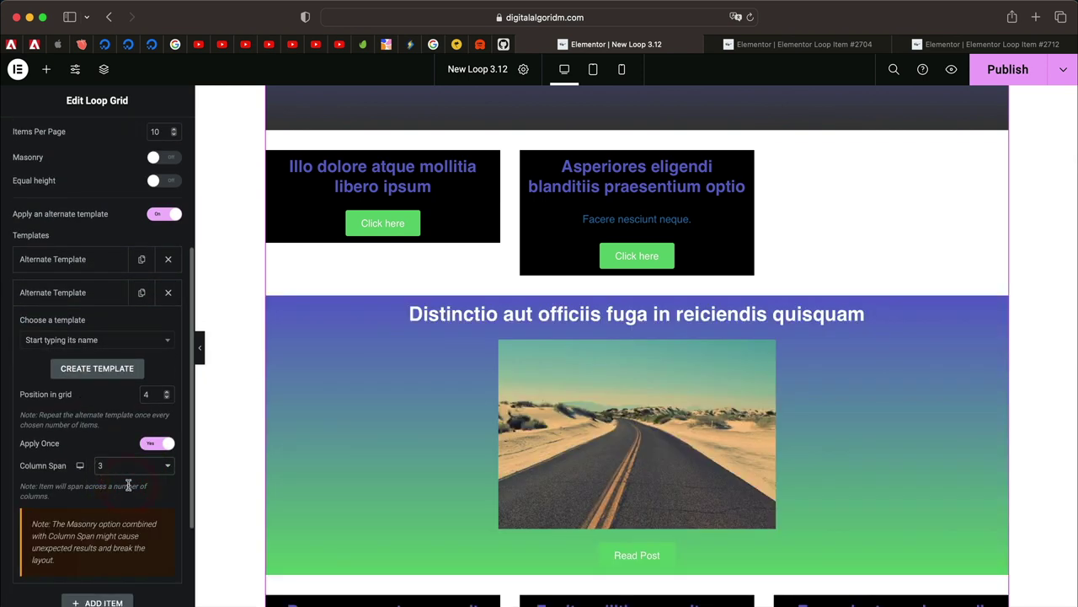
# Raise the alternate card's grid position to 5 and collapse its settings
pyautogui.scroll(-3, 722, 278)
pyautogui.scroll(5, 722, 310)
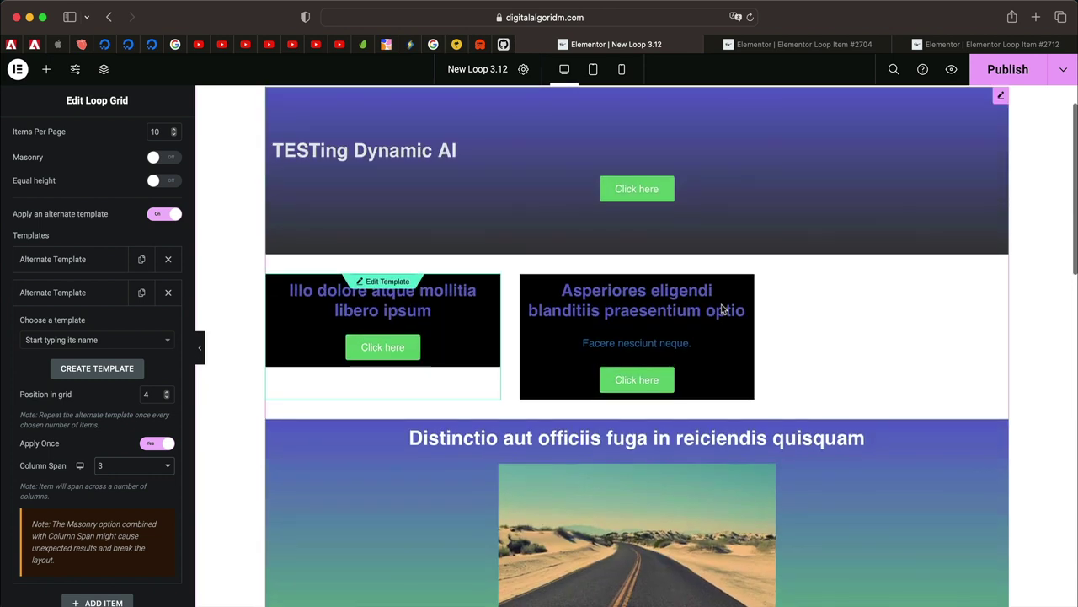
pyautogui.scroll(-3, 722, 310)
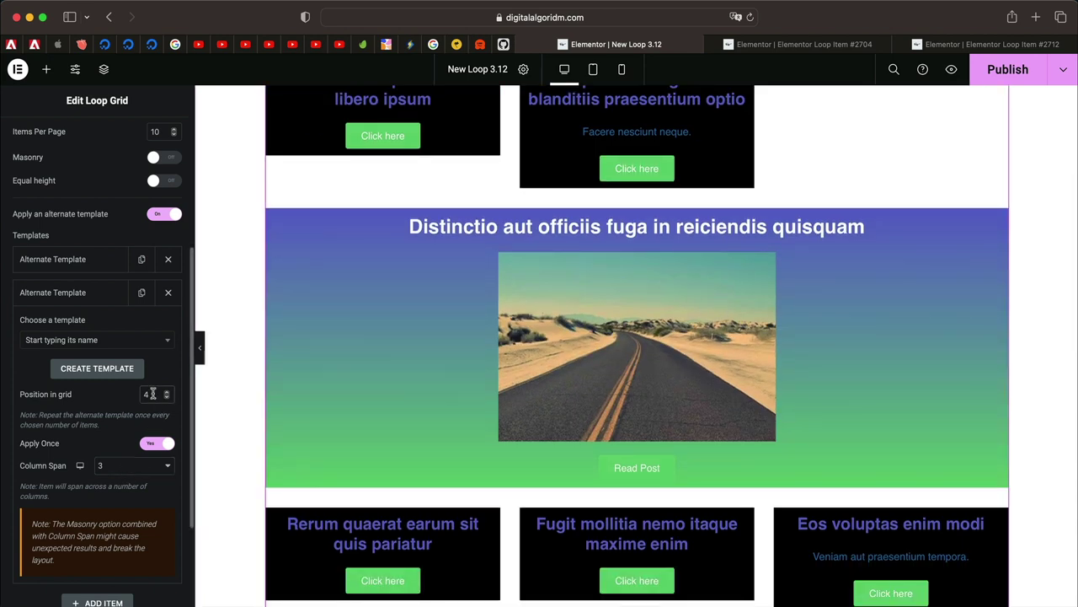
pyautogui.press('Up')
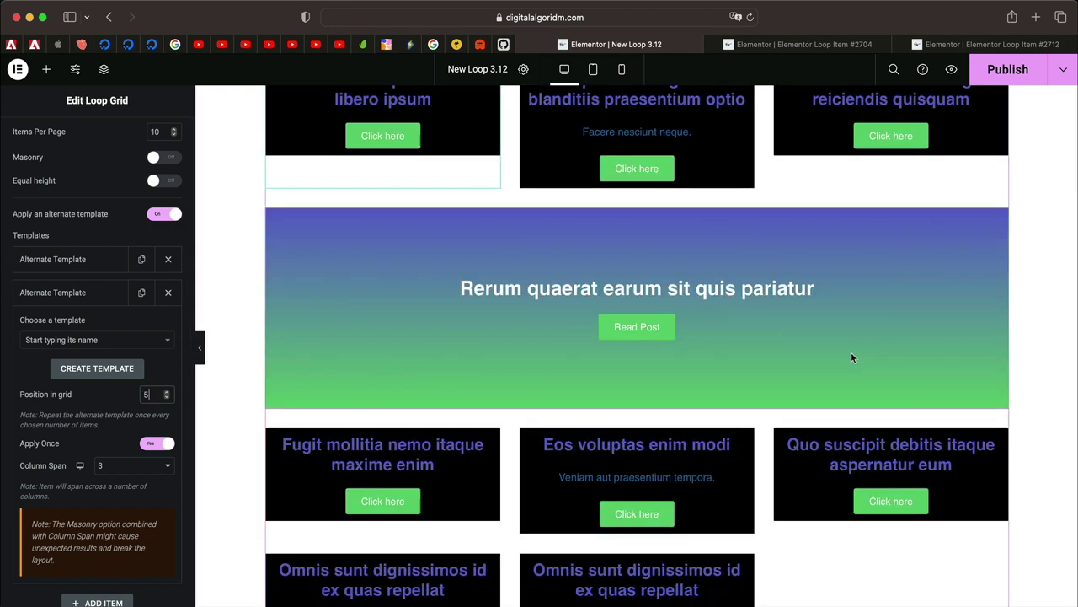
pyautogui.scroll(3, 851, 352)
pyautogui.scroll(-2, 926, 393)
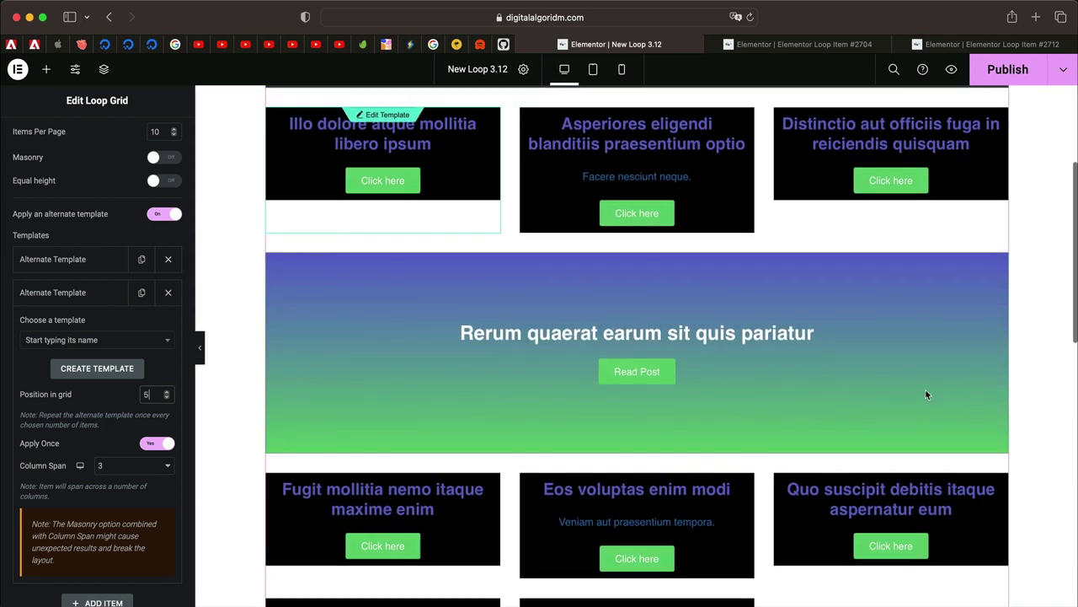
pyautogui.click(89, 303)
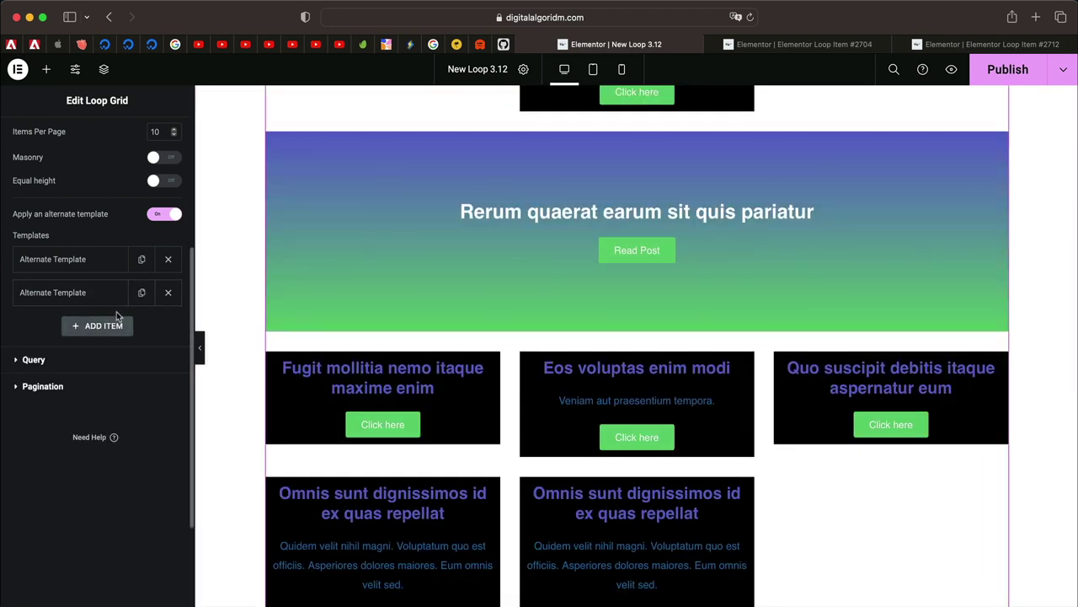
pyautogui.scroll(2, 117, 314)
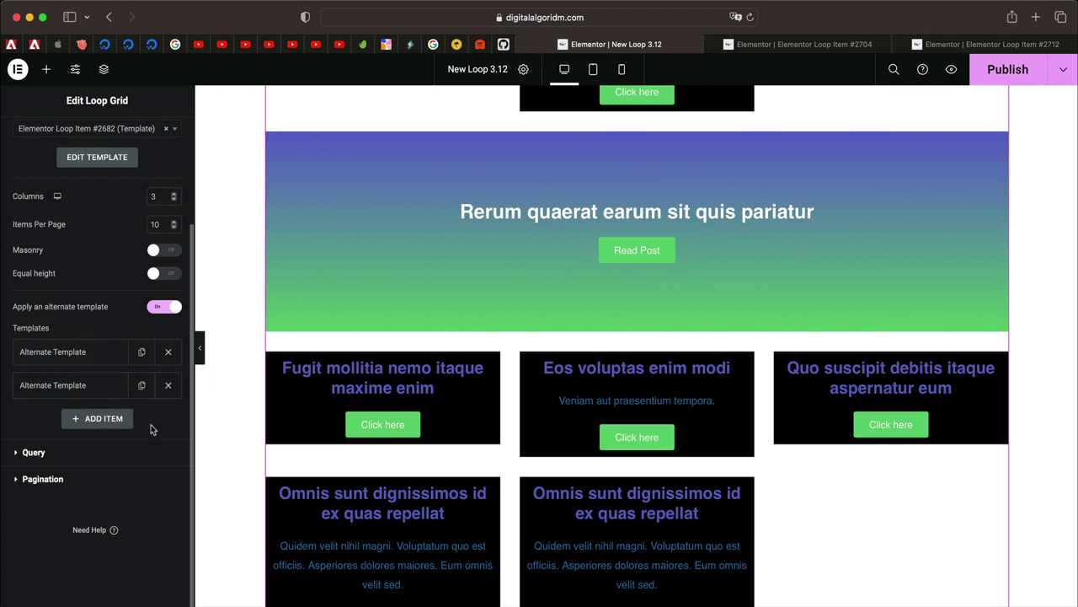
pyautogui.scroll(5, 759, 299)
pyautogui.scroll(-1, 759, 299)
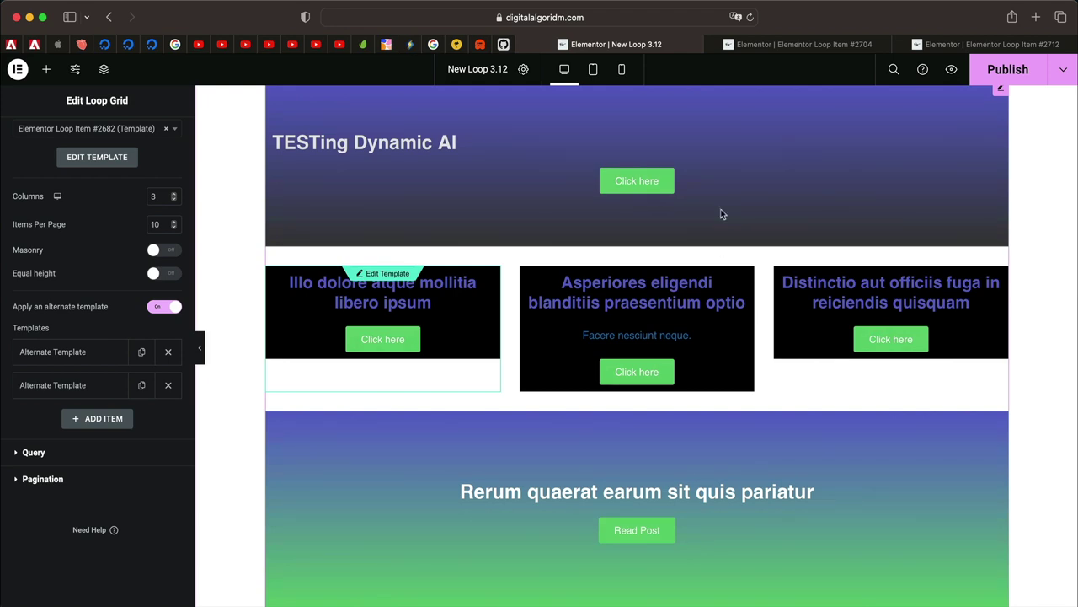
pyautogui.scroll(1, 526, 235)
pyautogui.scroll(-2, 465, 210)
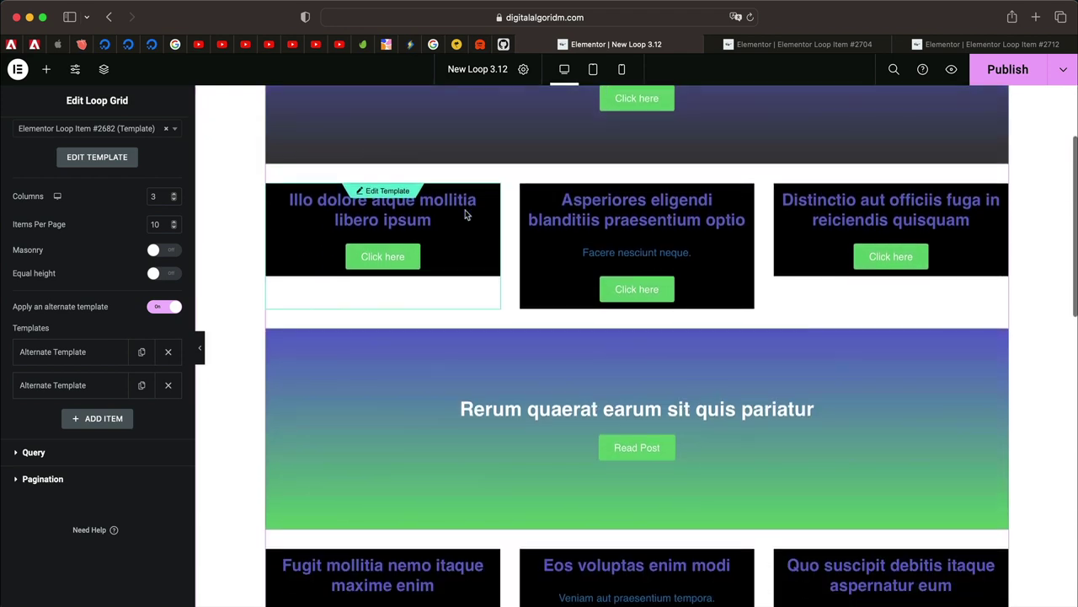
pyautogui.scroll(2, 465, 210)
pyautogui.scroll(-1, 505, 217)
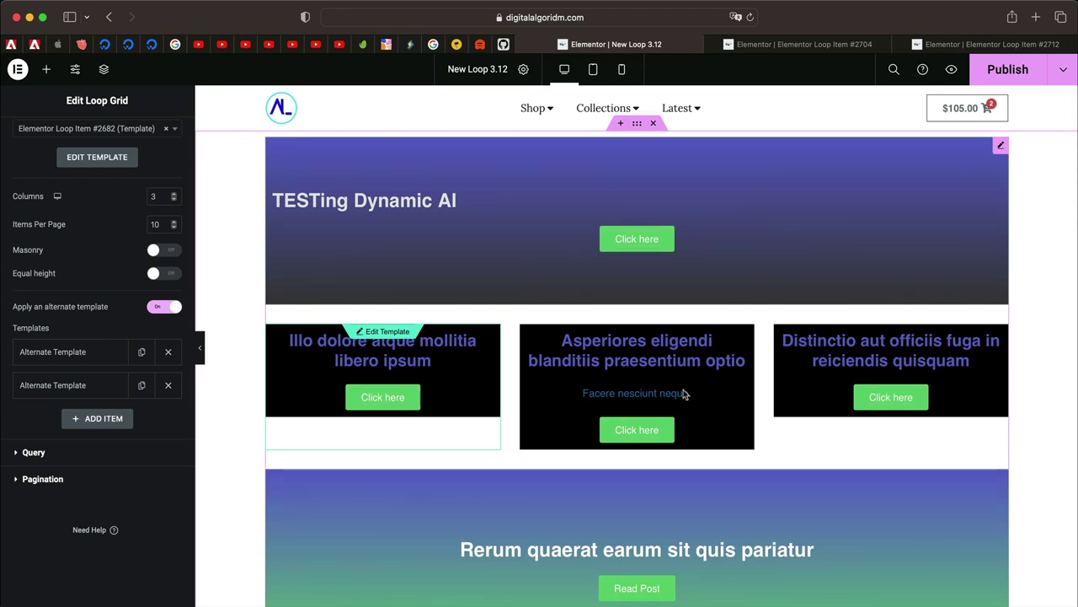
pyautogui.scroll(-5, 938, 373)
pyautogui.scroll(-3, 765, 513)
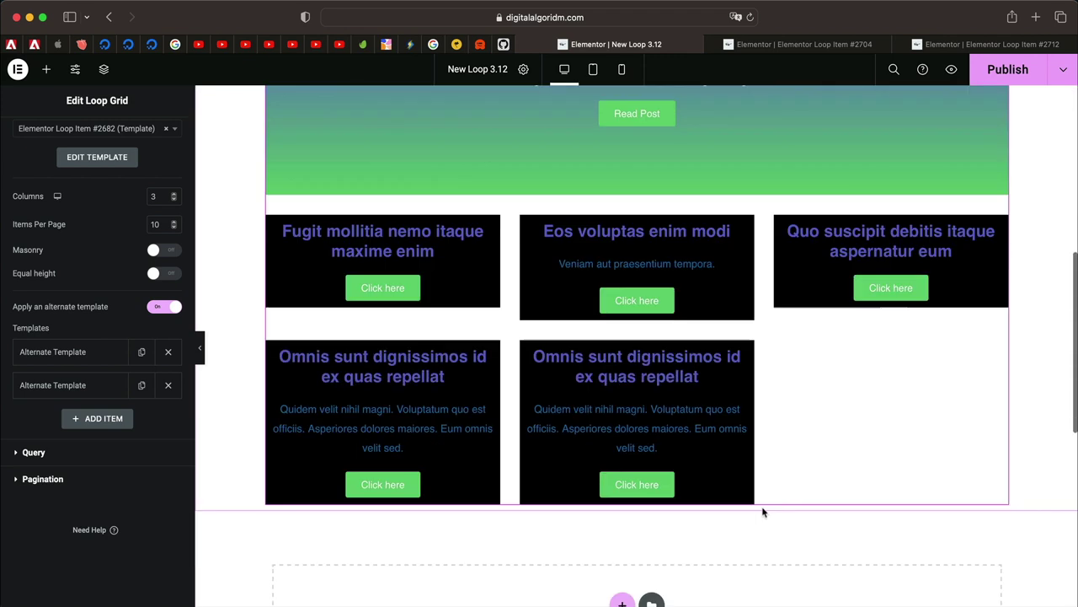
pyautogui.scroll(10, 691, 453)
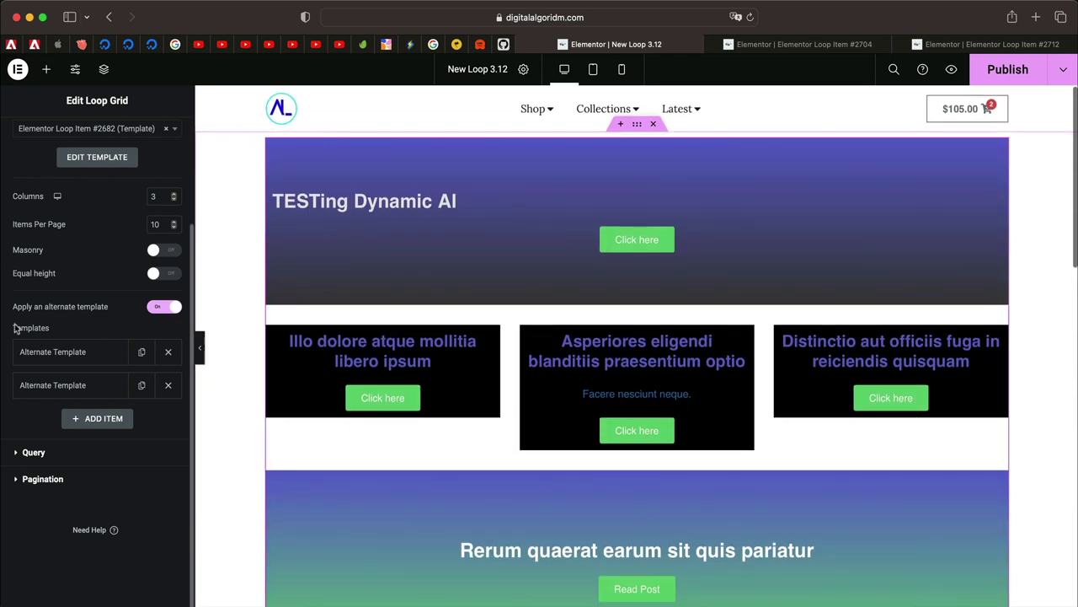
pyautogui.scroll(3, 14, 329)
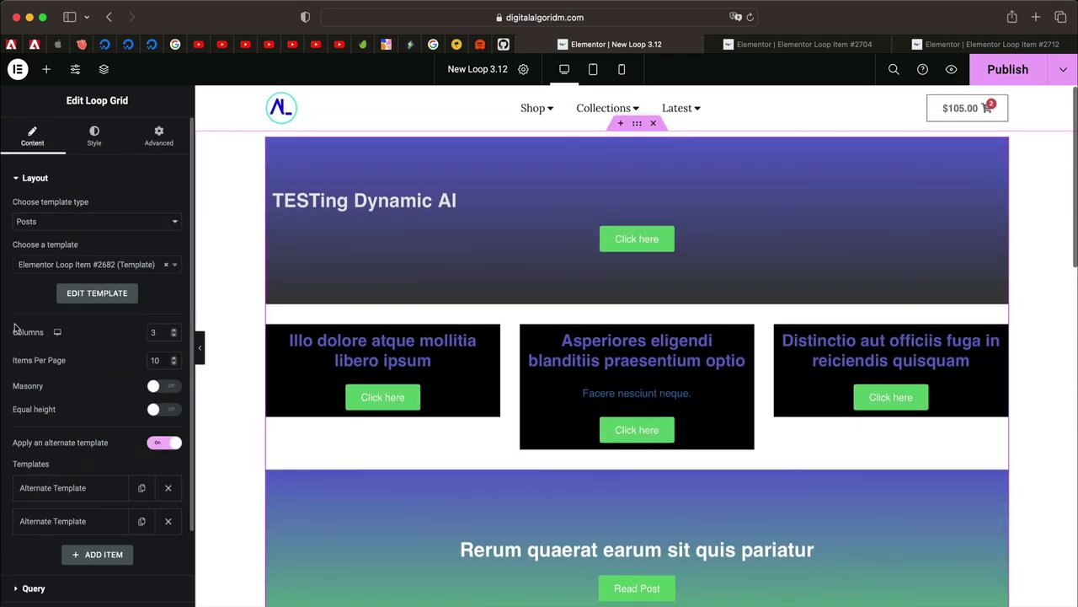
pyautogui.click(505, 239)
pyautogui.scroll(-3, 39, 482)
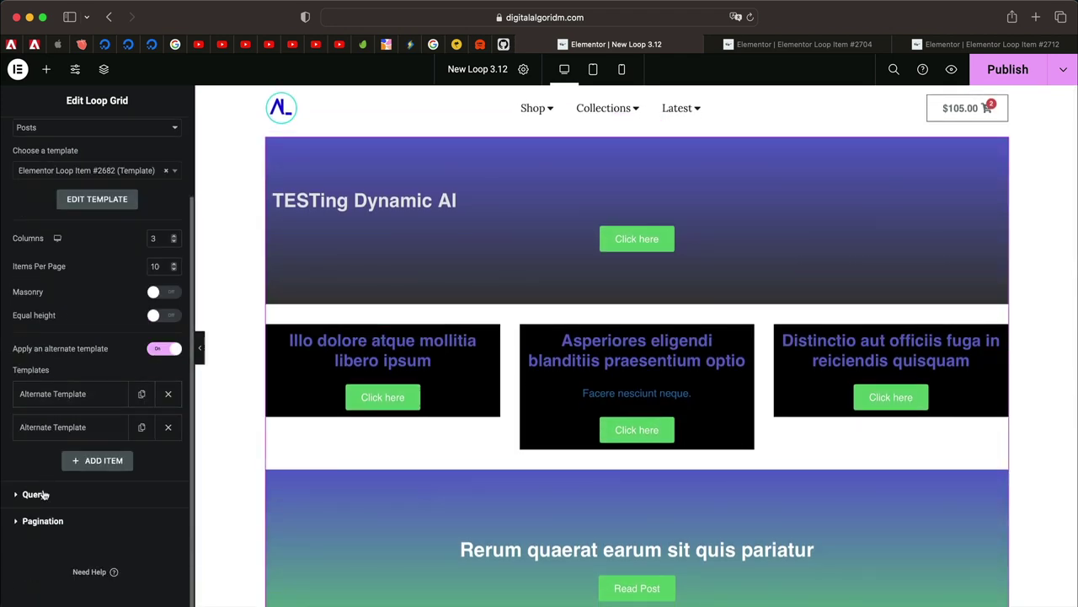
# Change the loop grid's query source from Posts to Products
pyautogui.click(42, 492)
pyautogui.click(135, 234)
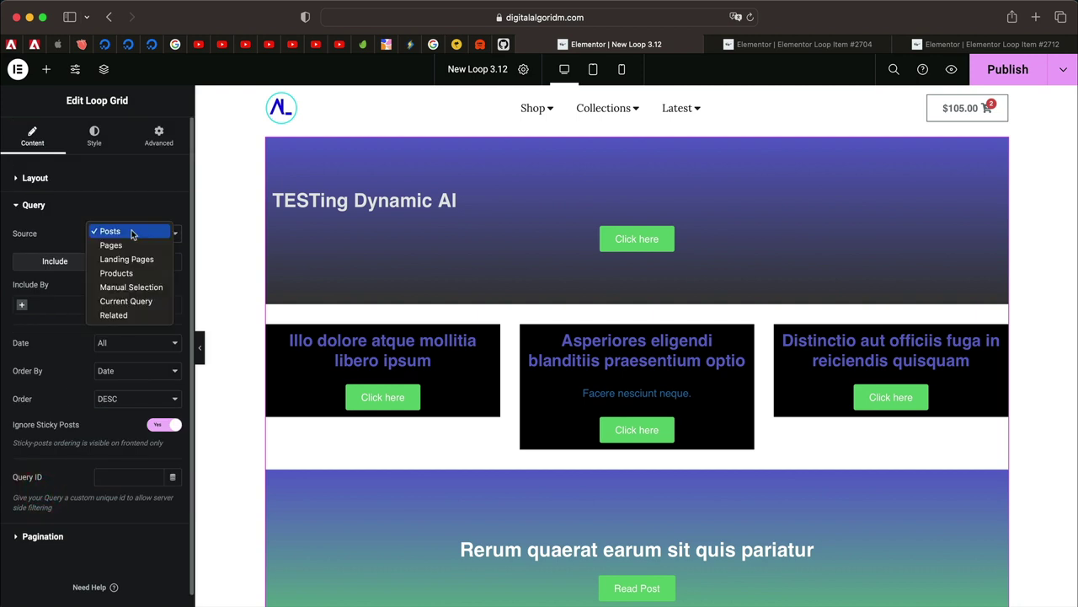
pyautogui.click(139, 273)
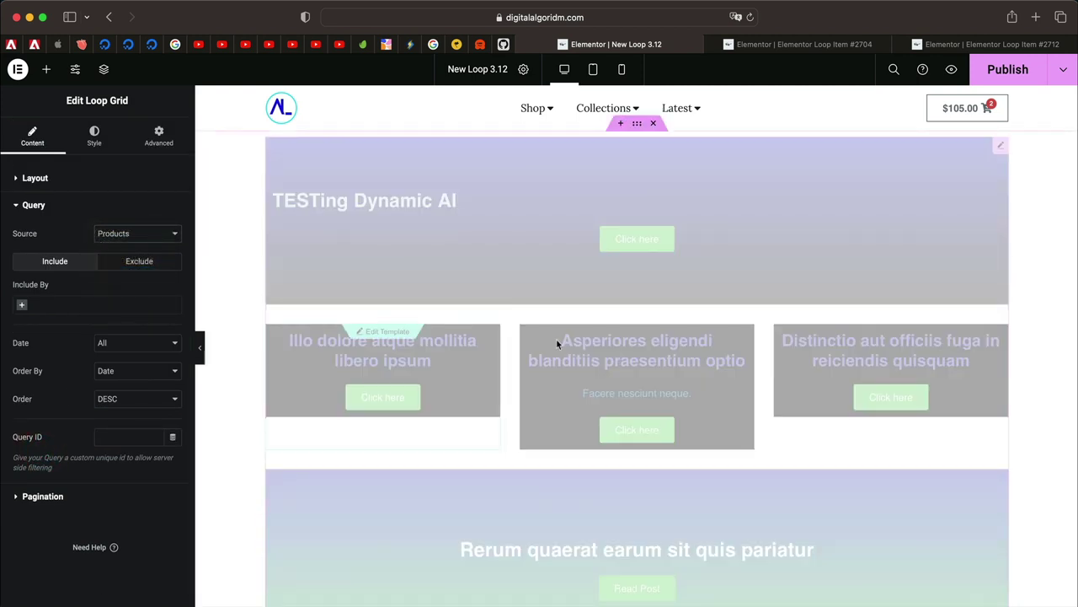
# Switch the alternate template's Column Span device to tablet, previewing the tablet layout
pyautogui.scroll(-10, 633, 416)
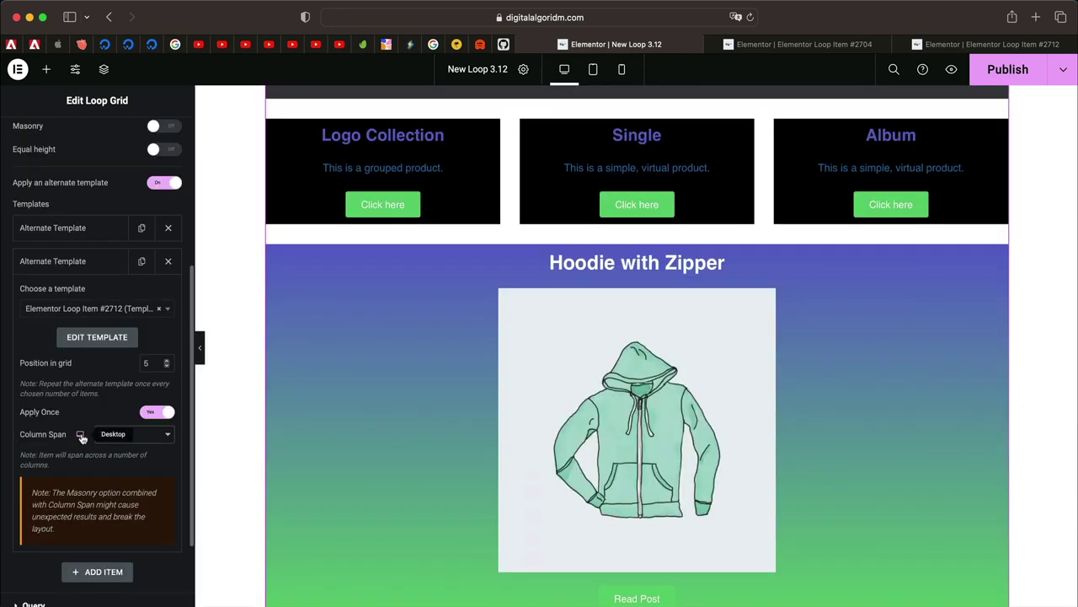
pyautogui.click(80, 434)
pyautogui.click(80, 454)
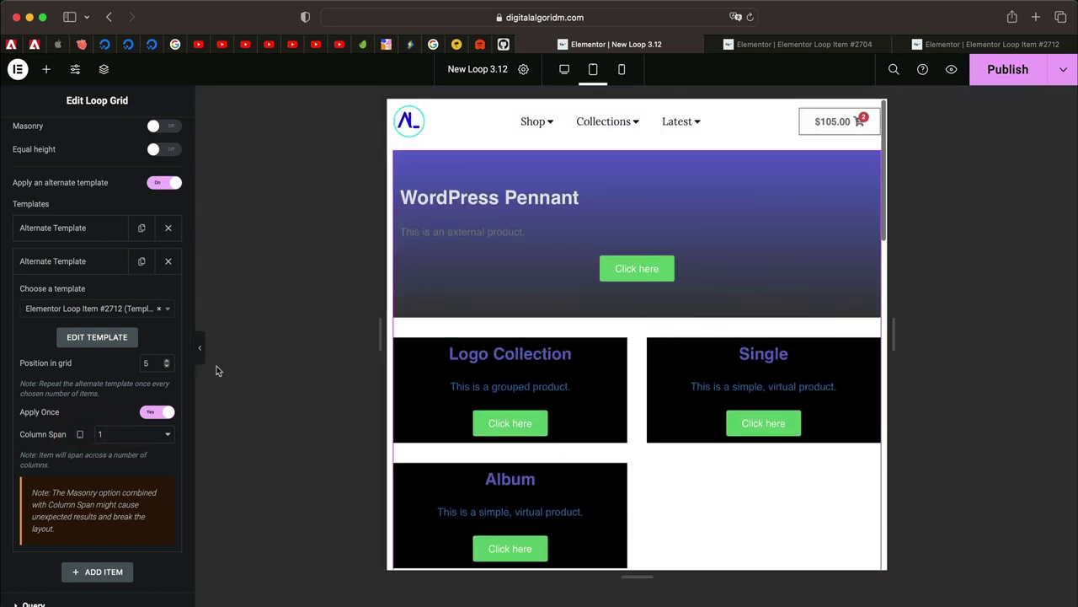
# Preview the Column Span setting on mobile, then go back to tablet
pyautogui.scroll(-5, 645, 339)
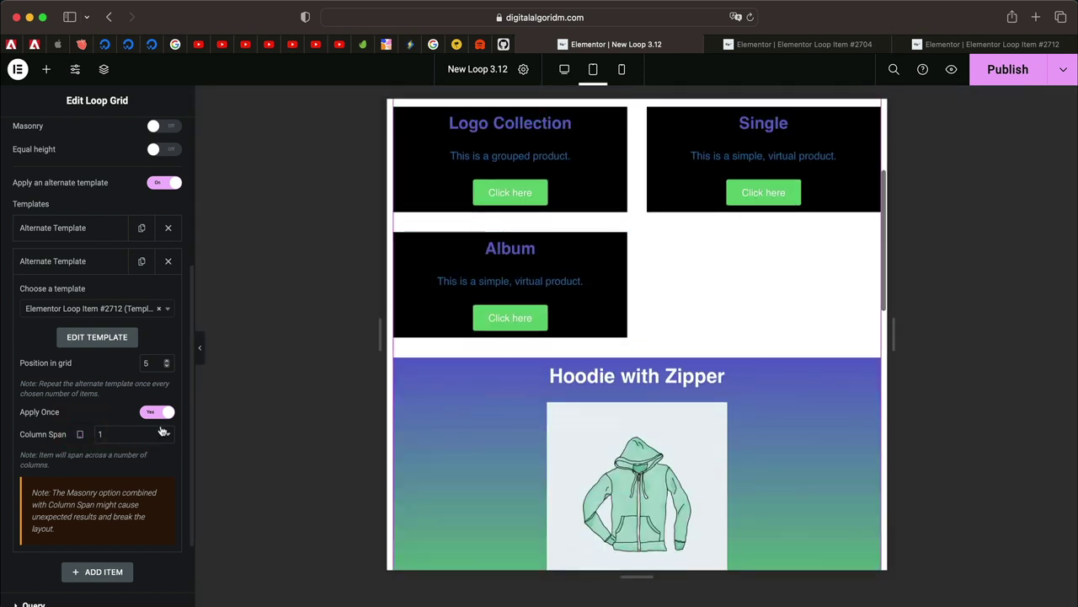
pyautogui.click(80, 434)
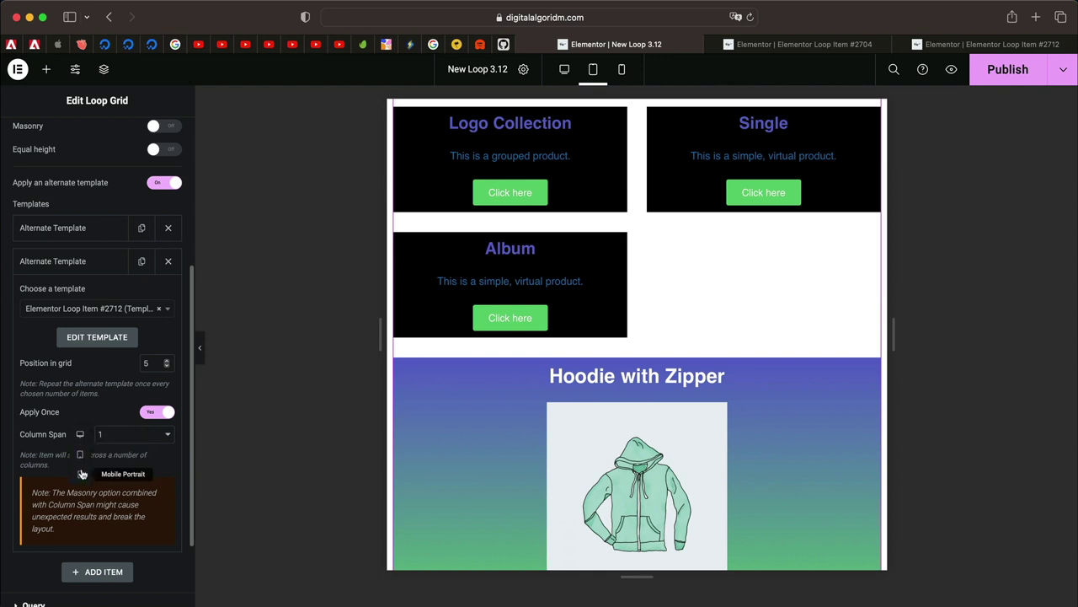
pyautogui.click(80, 474)
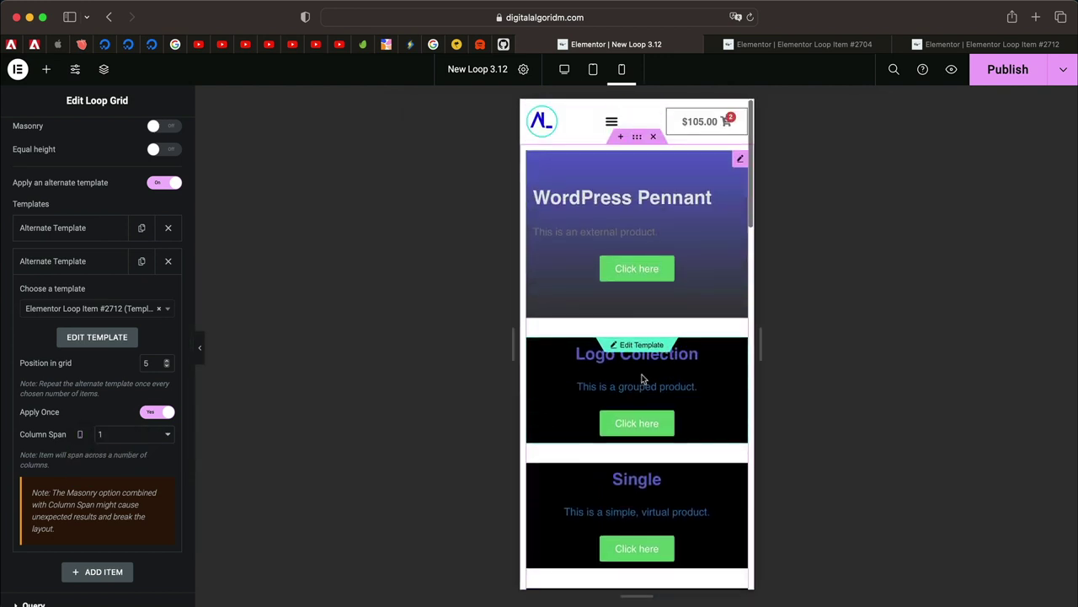
pyautogui.click(80, 433)
pyautogui.click(80, 454)
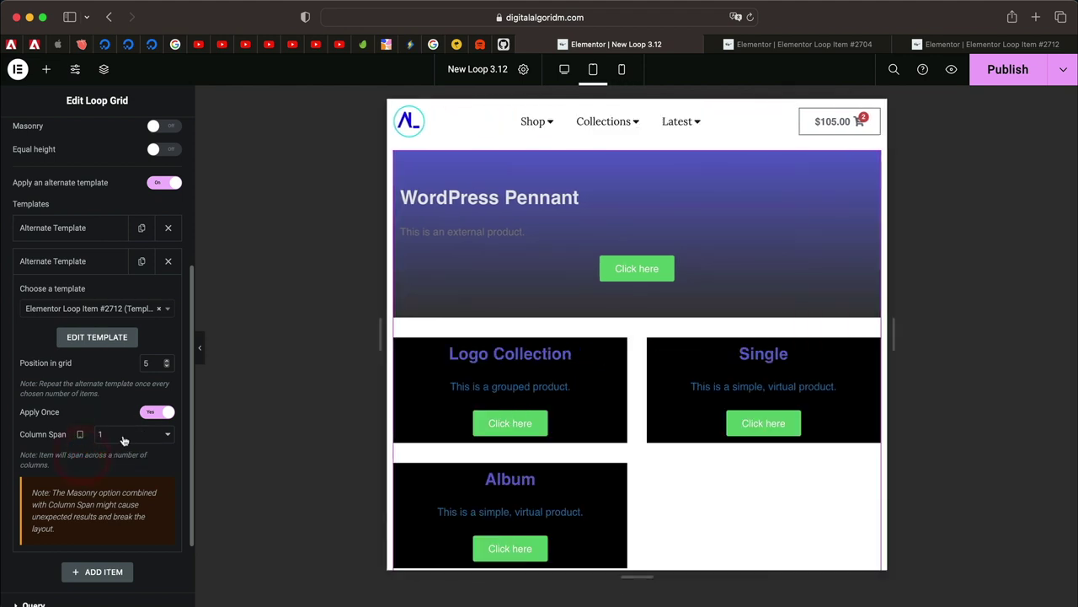
# Set the alternate card's tablet column span to 1 after trying 2, keeping position 5
pyautogui.scroll(-2, 123, 440)
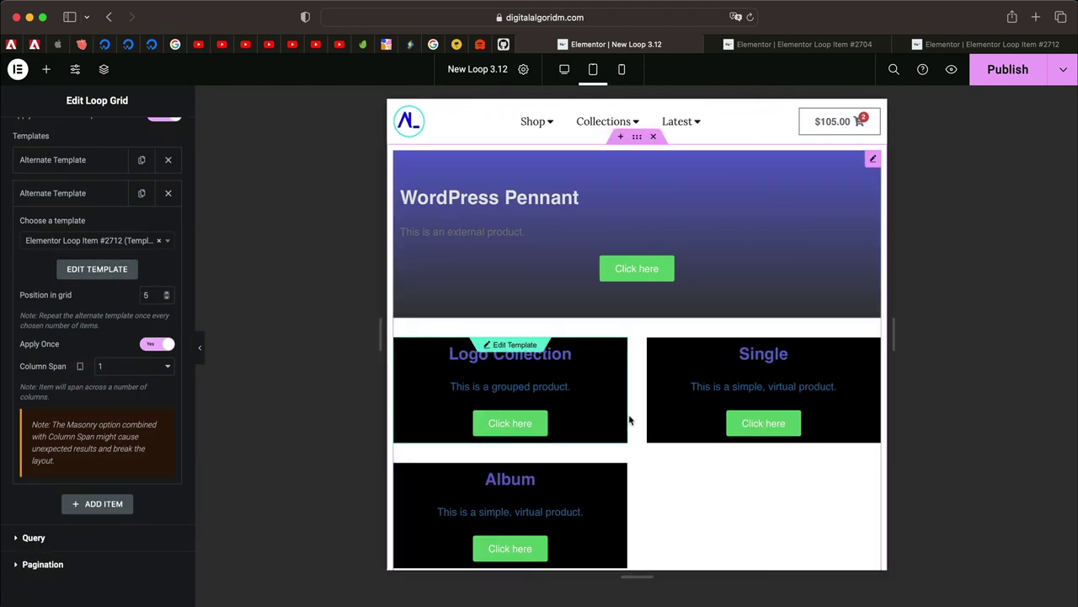
pyautogui.scroll(-5, 638, 429)
pyautogui.scroll(3, 640, 431)
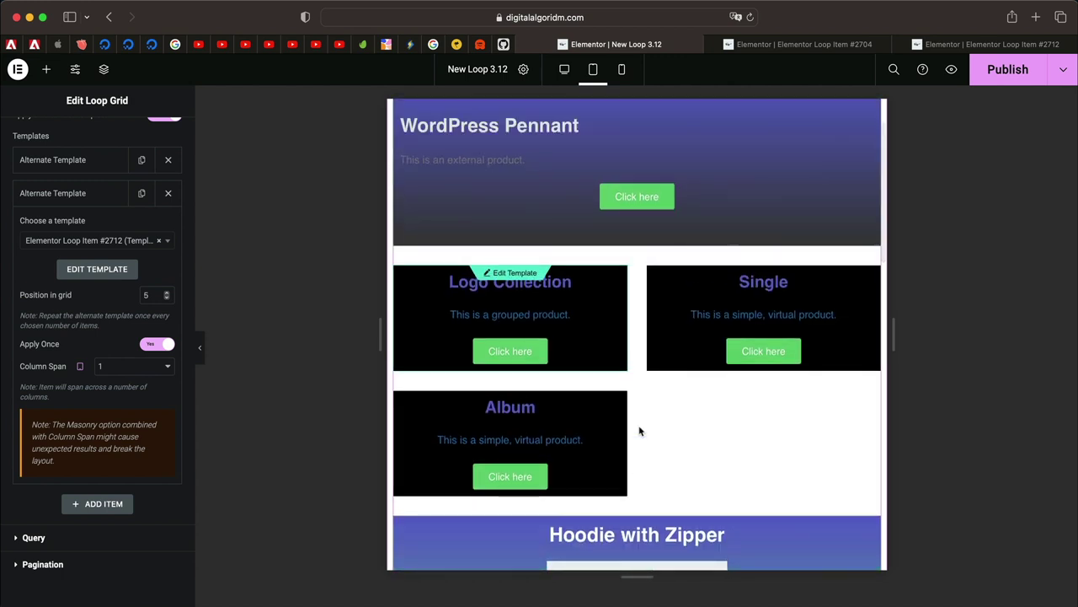
pyautogui.click(152, 294)
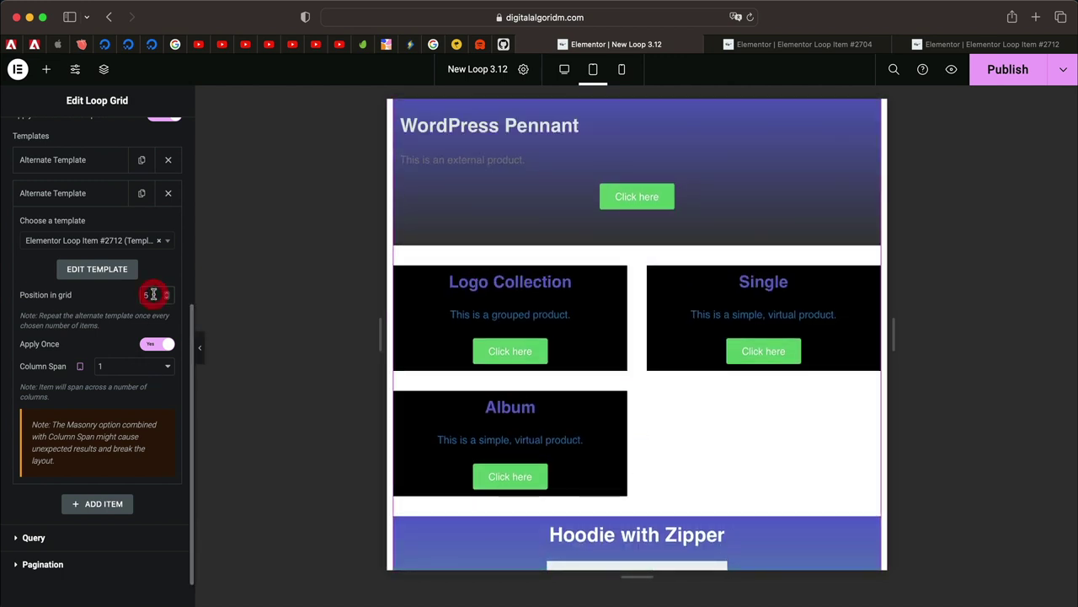
pyautogui.click(118, 367)
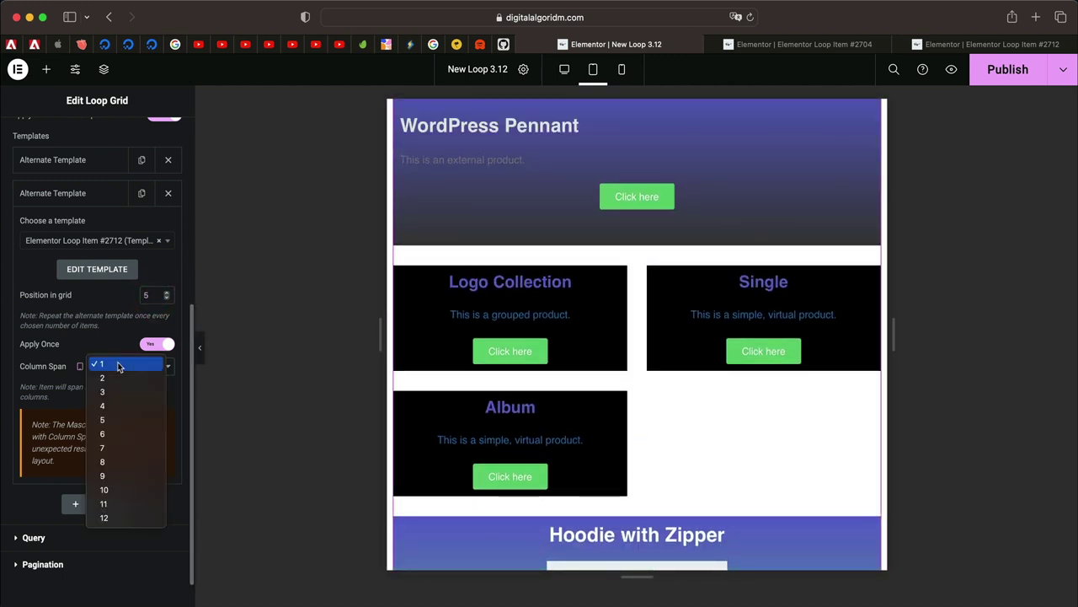
pyautogui.click(115, 377)
pyautogui.click(115, 375)
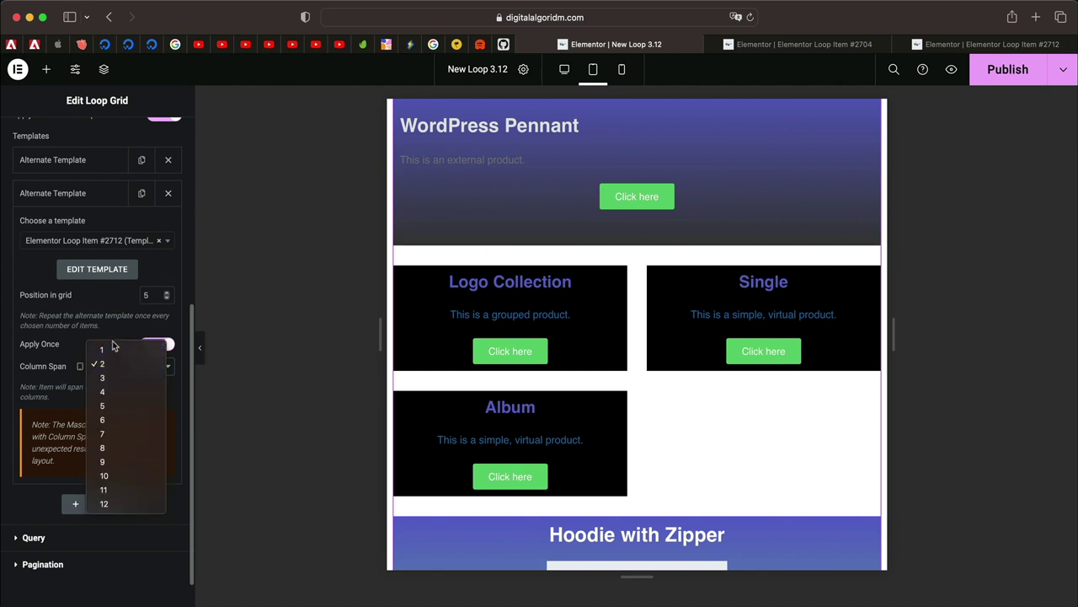
pyautogui.click(108, 349)
# Switch the Column Span device back to Desktop, restoring the desktop preview
pyautogui.scroll(-5, 642, 376)
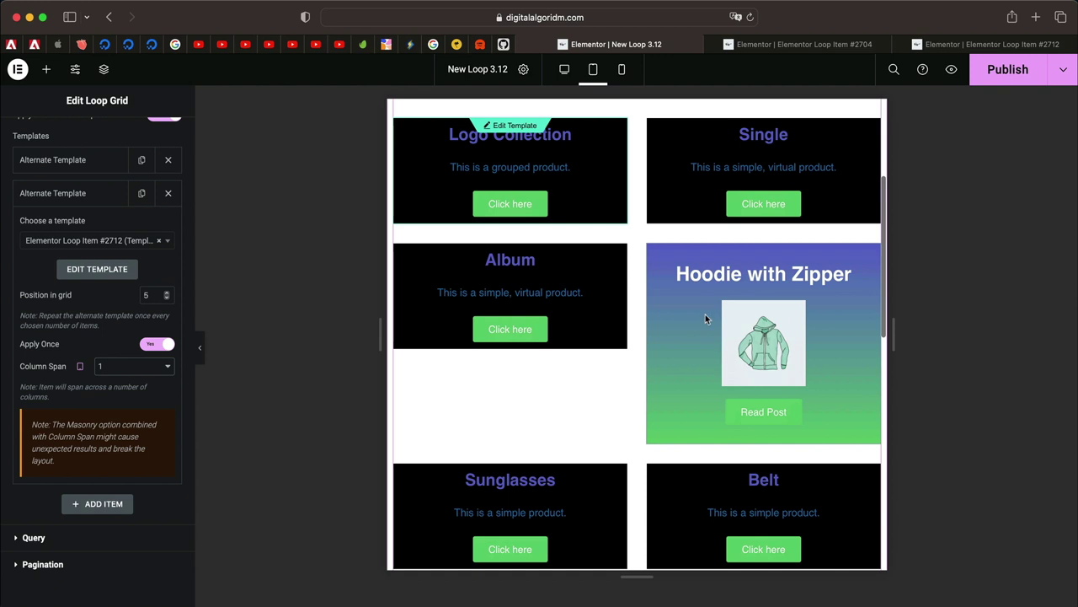
pyautogui.scroll(3, 705, 314)
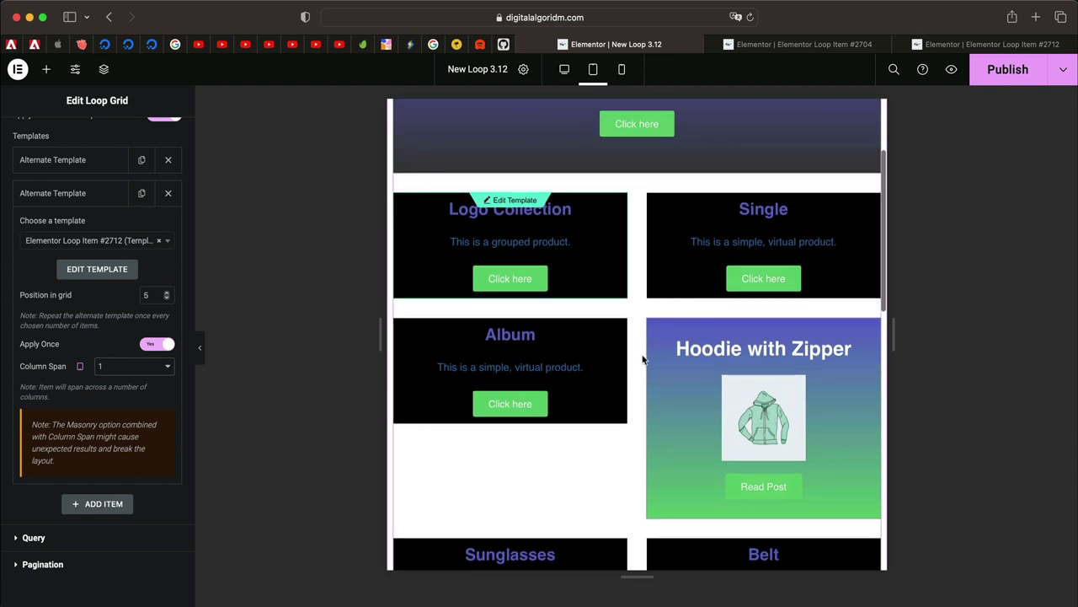
pyautogui.scroll(5, 640, 356)
pyautogui.scroll(-9, 669, 315)
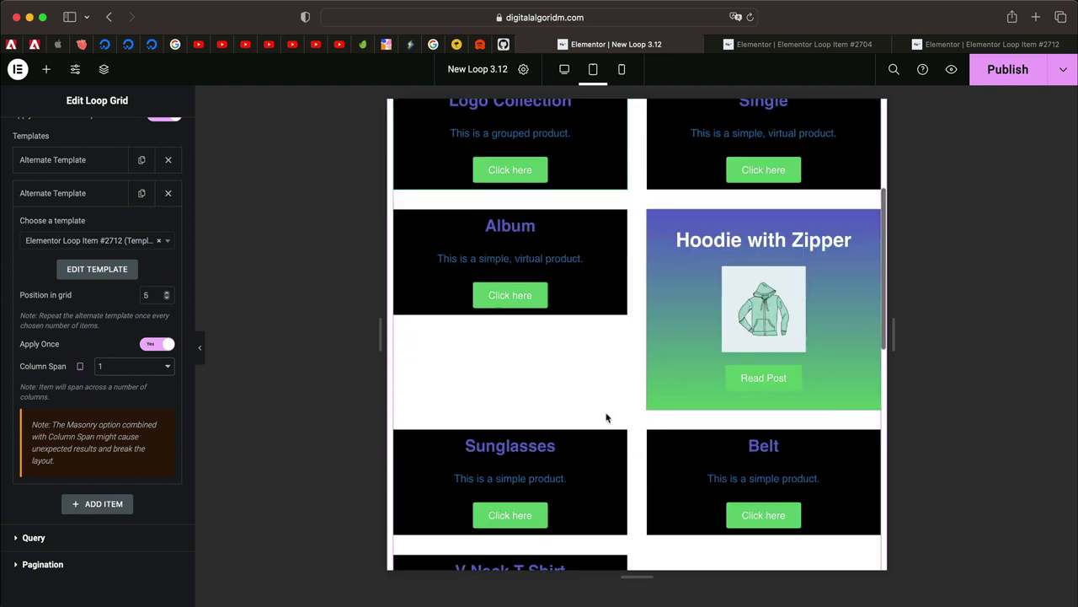
pyautogui.click(80, 365)
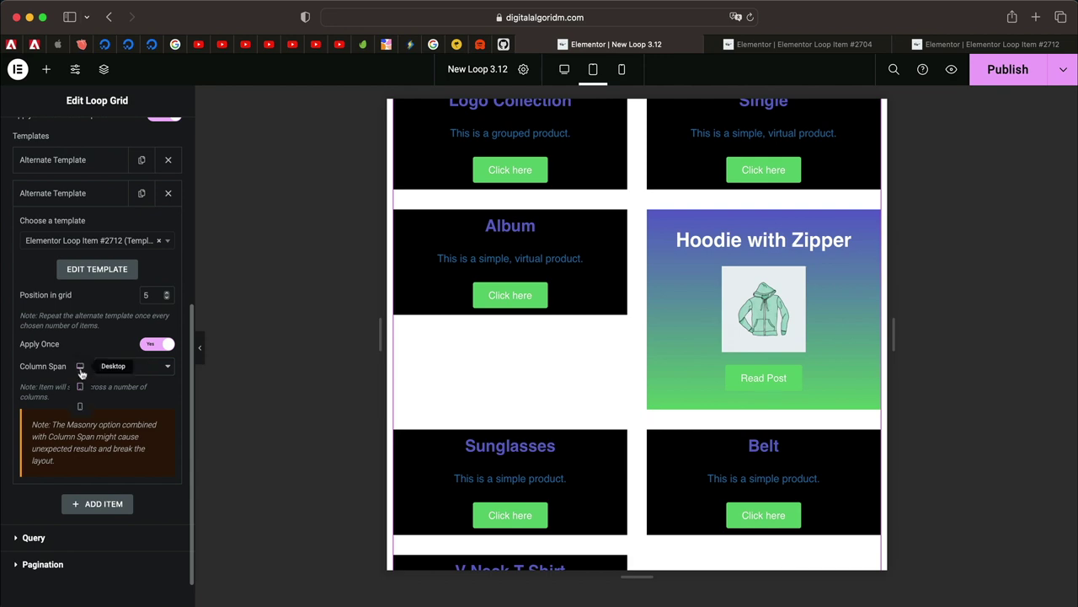
pyautogui.click(81, 369)
pyautogui.scroll(-10, 581, 346)
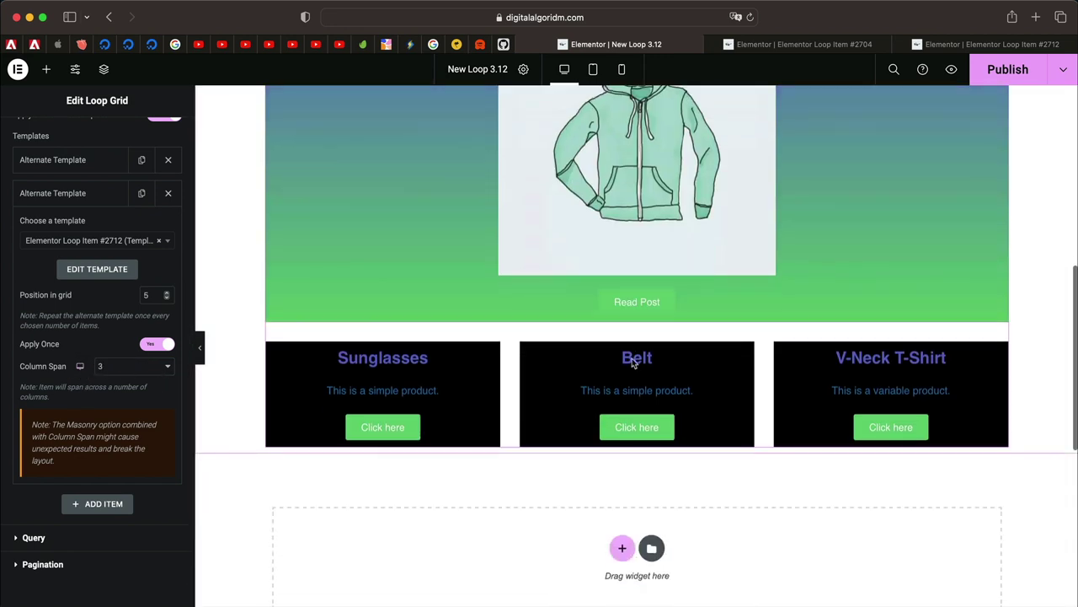
pyautogui.scroll(5, 633, 362)
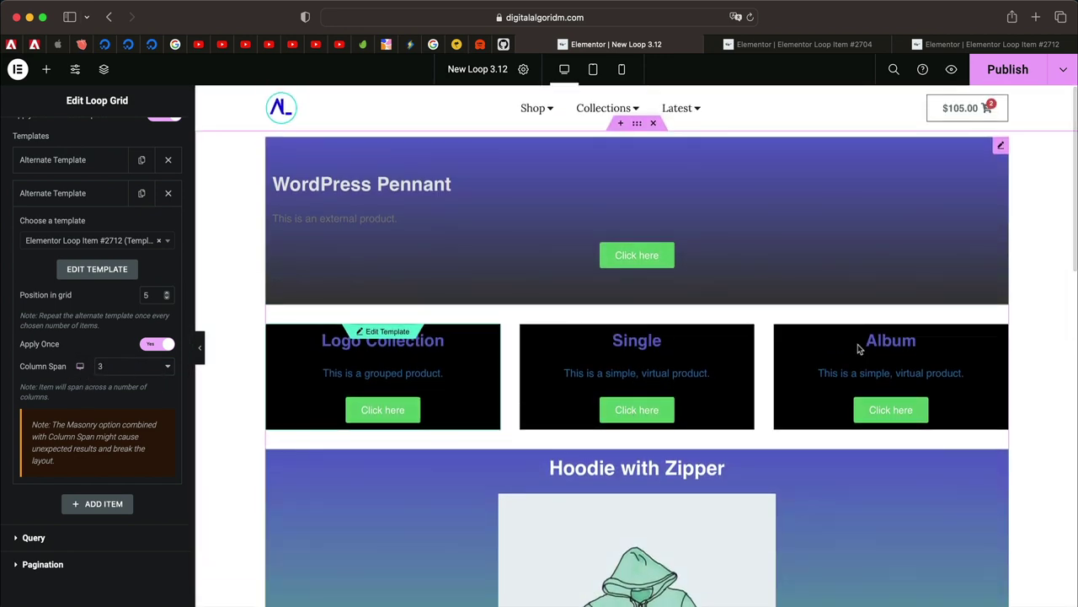